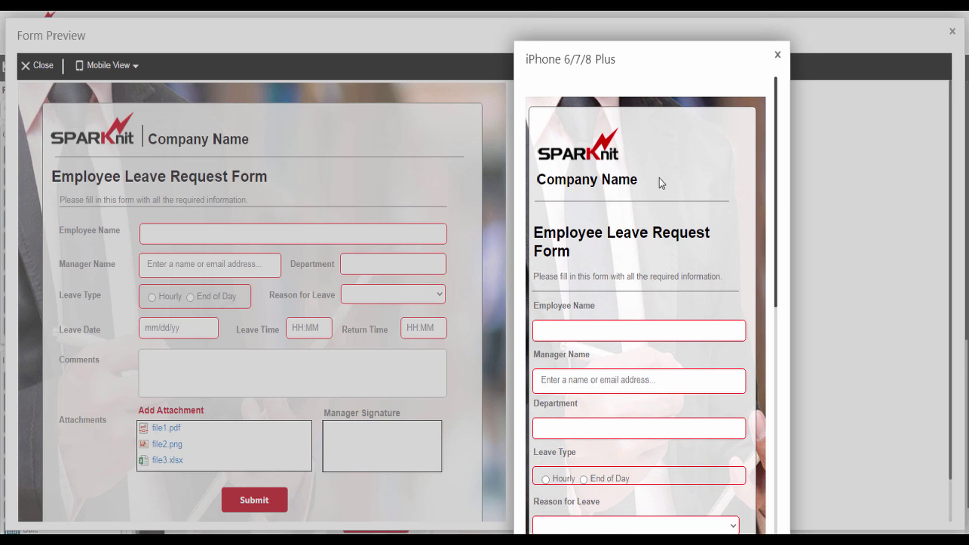
# - Close the iPhone 6/7/8 Plus preview so only the desktop Form Preview remains
pyautogui.click(778, 56)
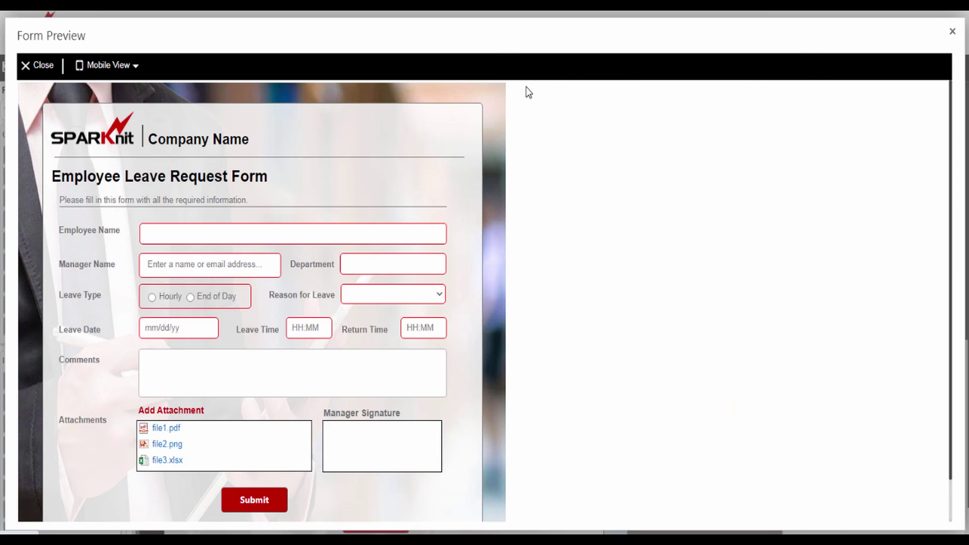
# - Exit the preview and designer, then launch SPARK Forms Builder from the Leave Request list
pyautogui.click(50, 70)
pyautogui.click(71, 70)
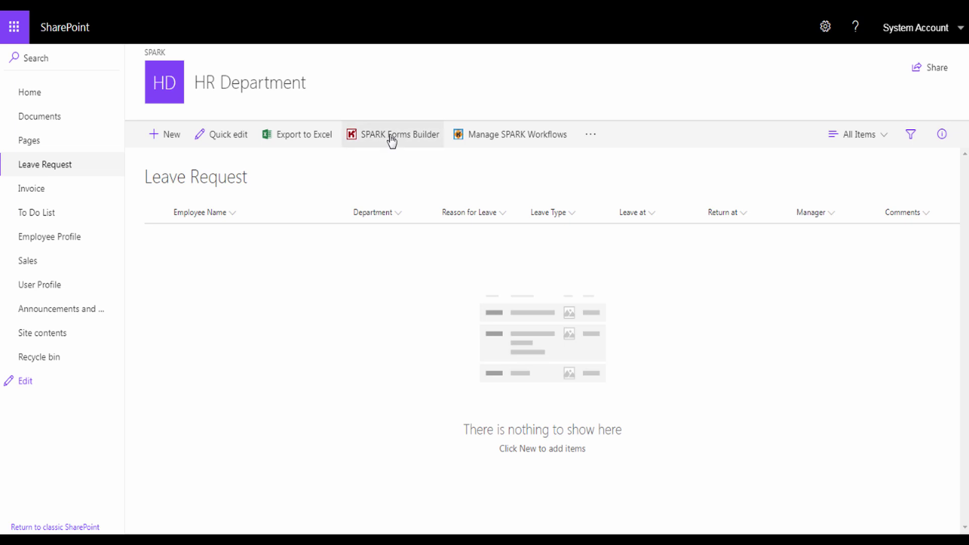
pyautogui.click(391, 135)
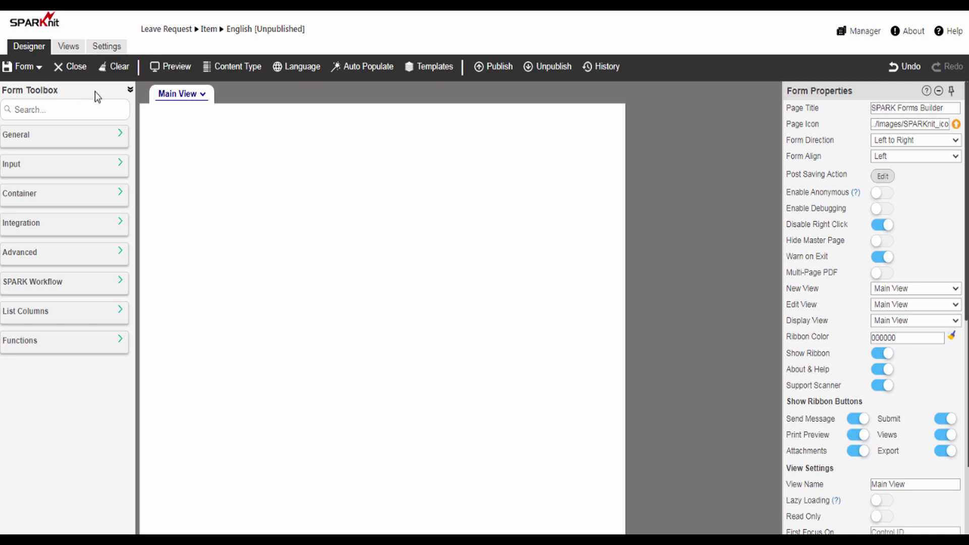
# - Expand the General, Input, Container, Data Integration and Advanced toolbox sections
pyautogui.click(122, 135)
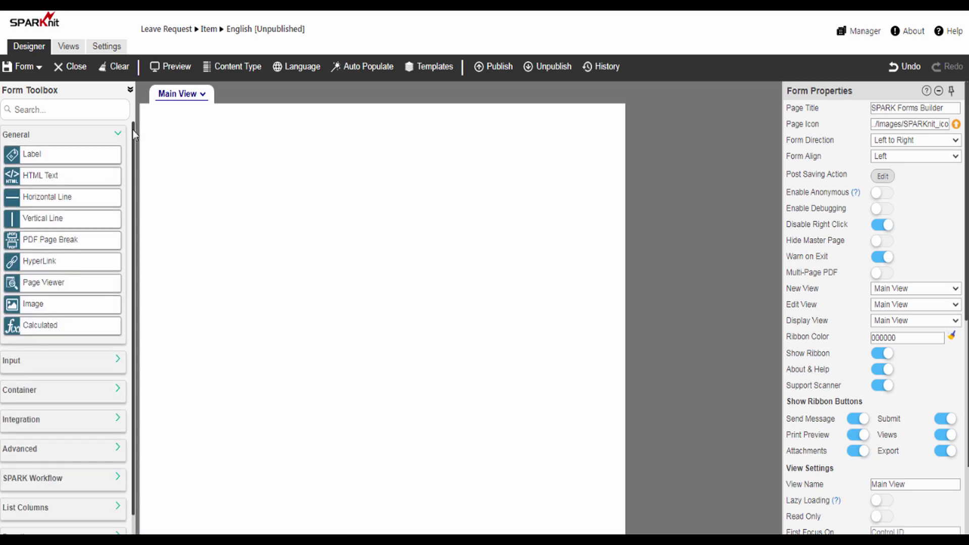
pyautogui.scroll(-1, 132, 179)
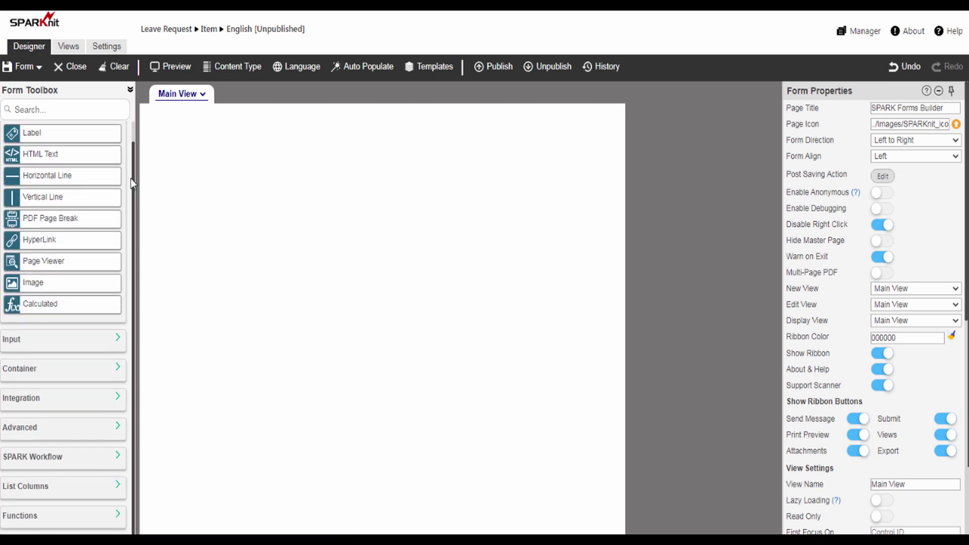
pyautogui.click(117, 338)
pyautogui.moveTo(135, 333); pyautogui.dragTo(129, 506)
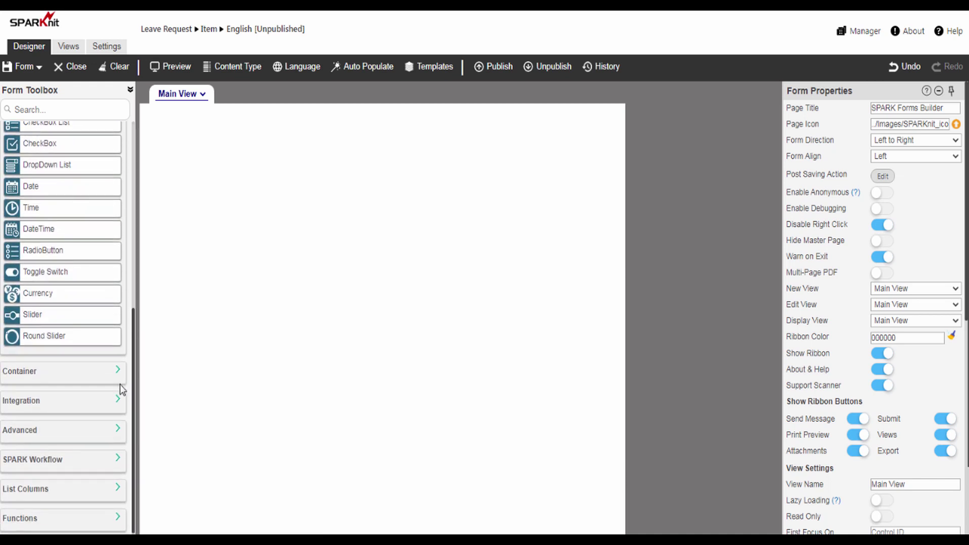
pyautogui.click(119, 374)
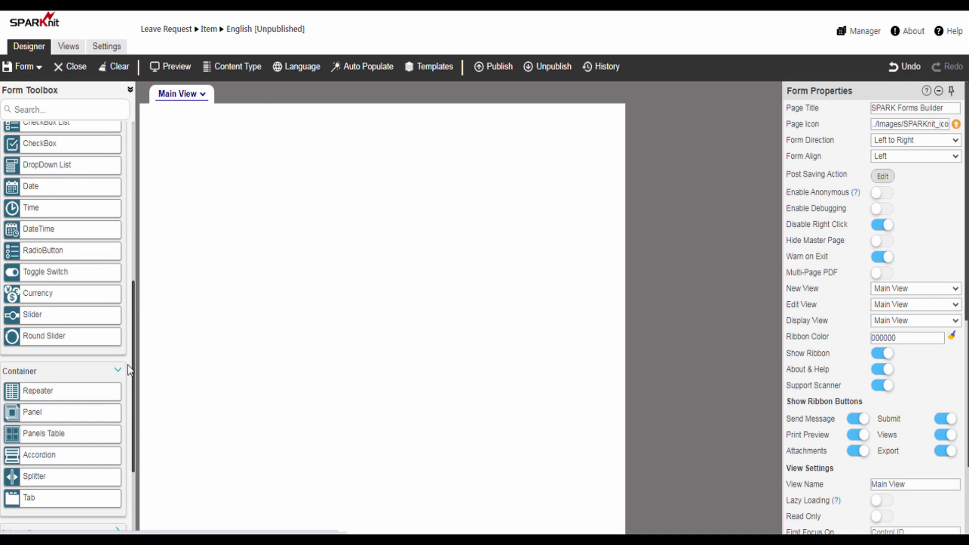
pyautogui.moveTo(134, 361); pyautogui.dragTo(134, 440)
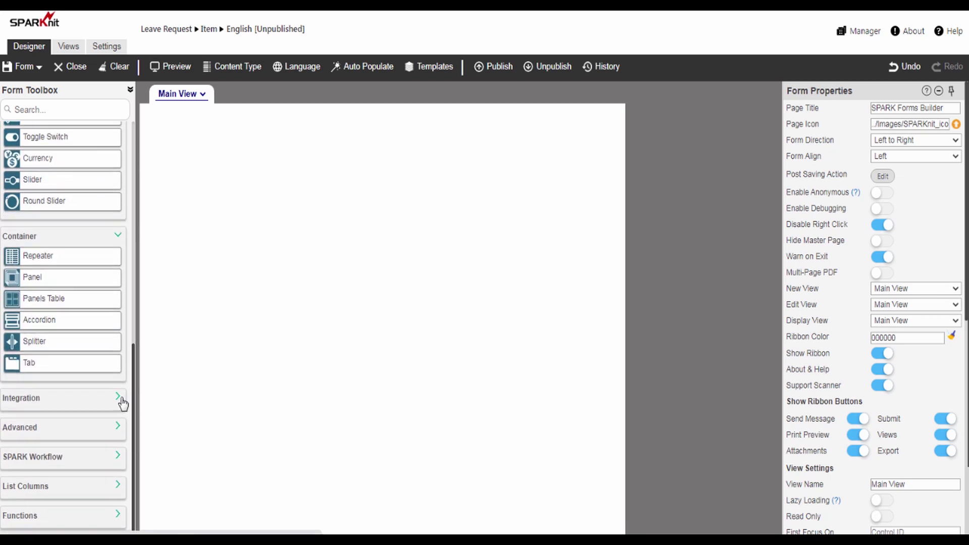
pyautogui.click(119, 400)
pyautogui.moveTo(133, 371); pyautogui.dragTo(129, 477)
pyautogui.click(119, 428)
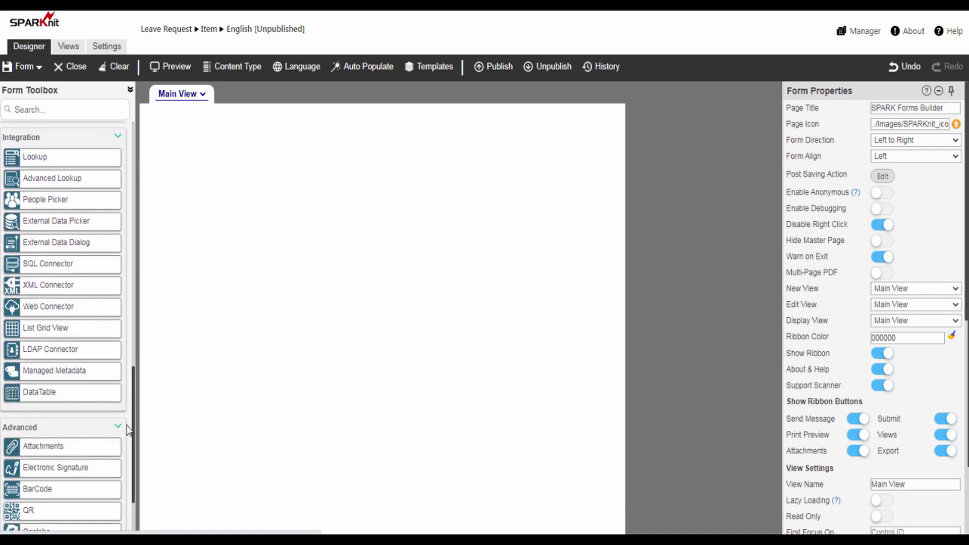
pyautogui.moveTo(133, 407); pyautogui.dragTo(128, 456)
# - Expand the Workflow, List Columns and Form Functions sections, then place a Panel on the canvas
pyautogui.click(122, 457)
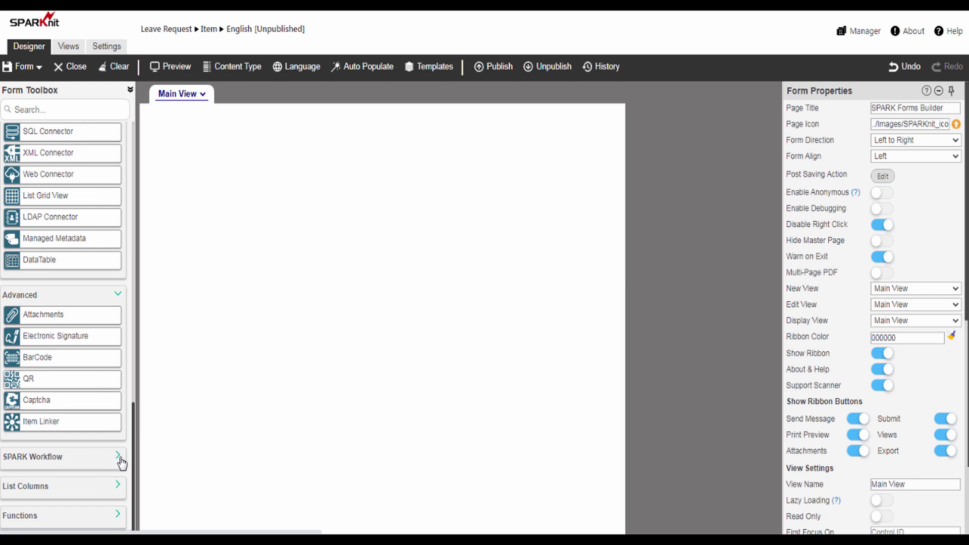
pyautogui.moveTo(131, 439); pyautogui.dragTo(132, 470)
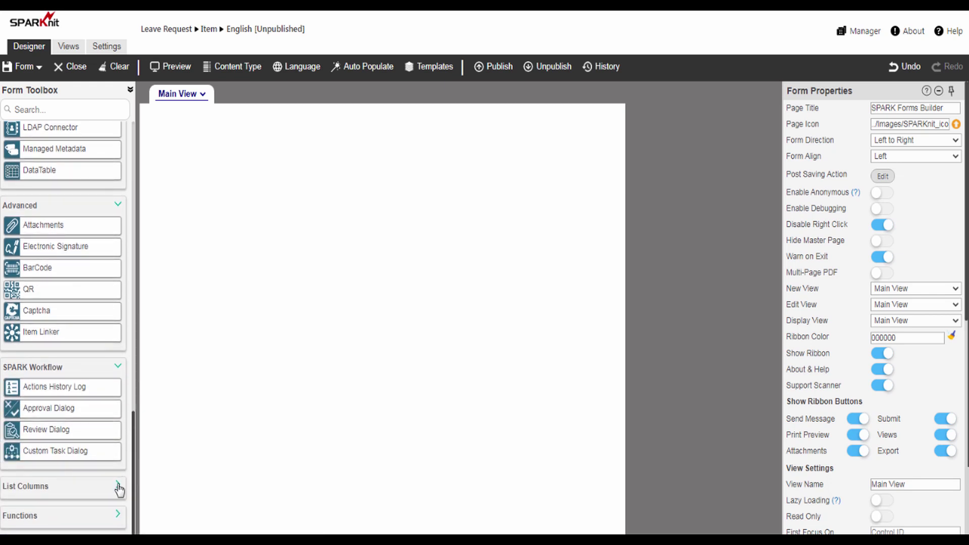
pyautogui.click(118, 482)
pyautogui.moveTo(132, 431); pyautogui.dragTo(131, 520)
pyautogui.click(121, 519)
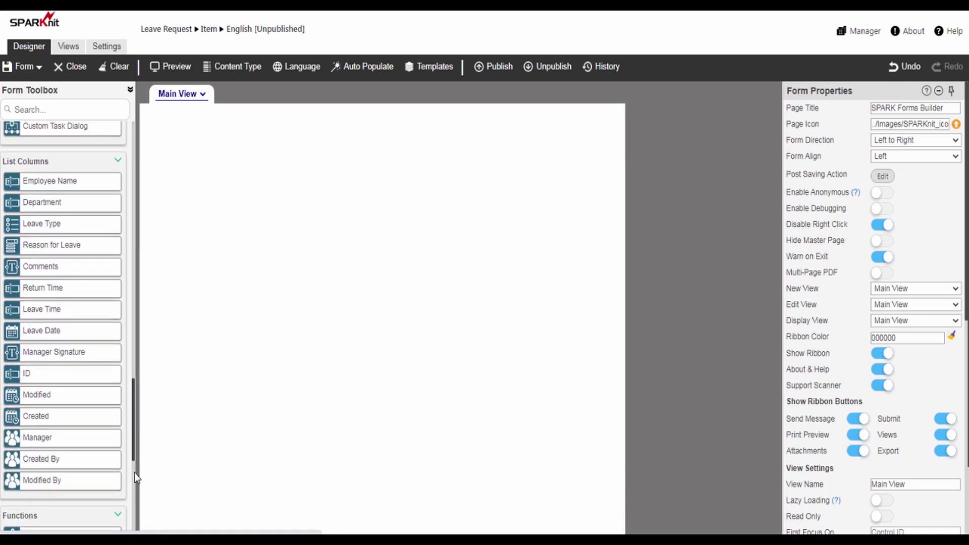
pyautogui.moveTo(134, 455); pyautogui.dragTo(131, 532)
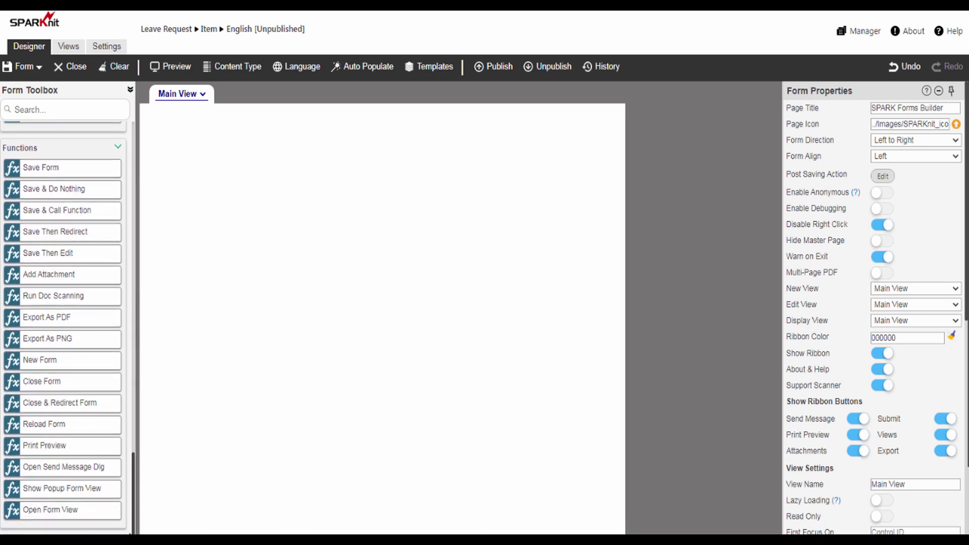
pyautogui.scroll(15, 146, 360)
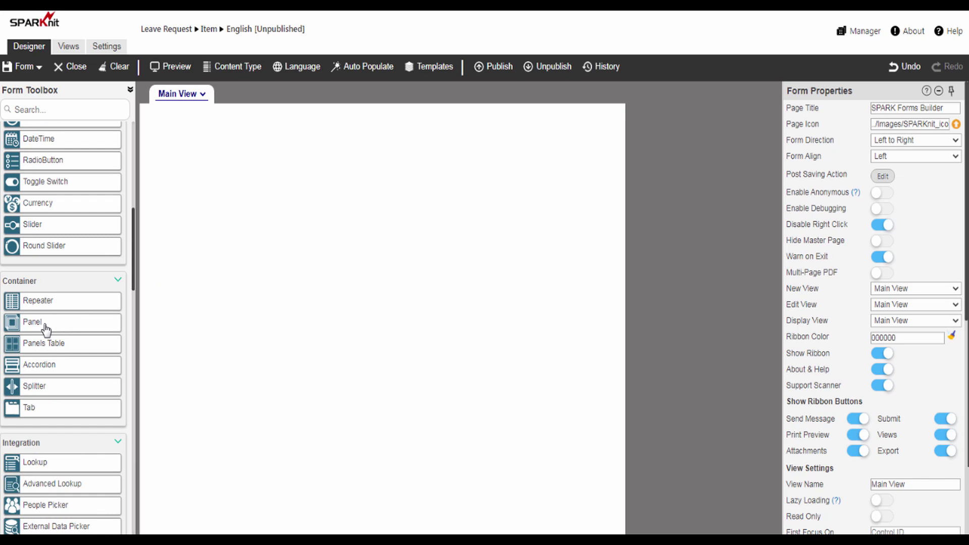
pyautogui.moveTo(60, 320); pyautogui.dragTo(192, 174)
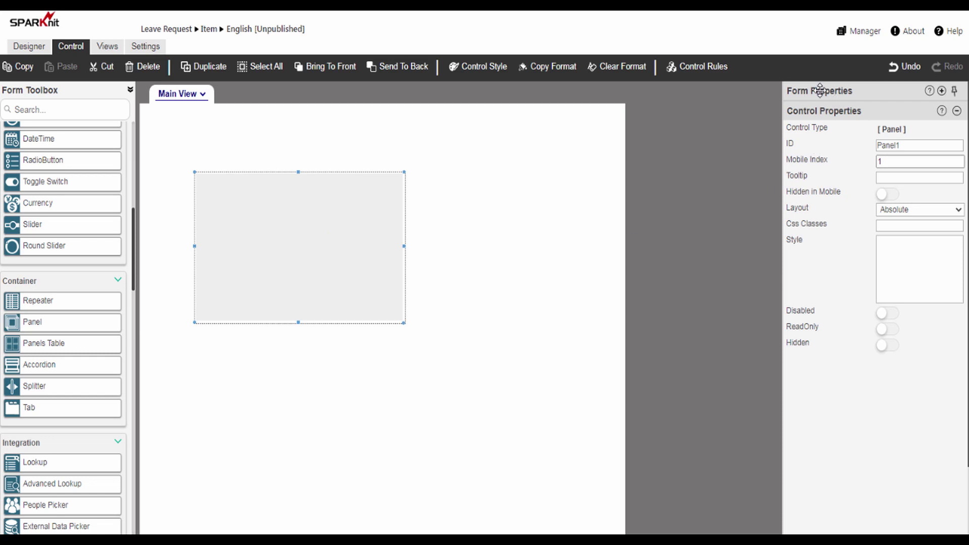
# - Expand, scroll through and collapse the Form Properties pane
pyautogui.click(942, 92)
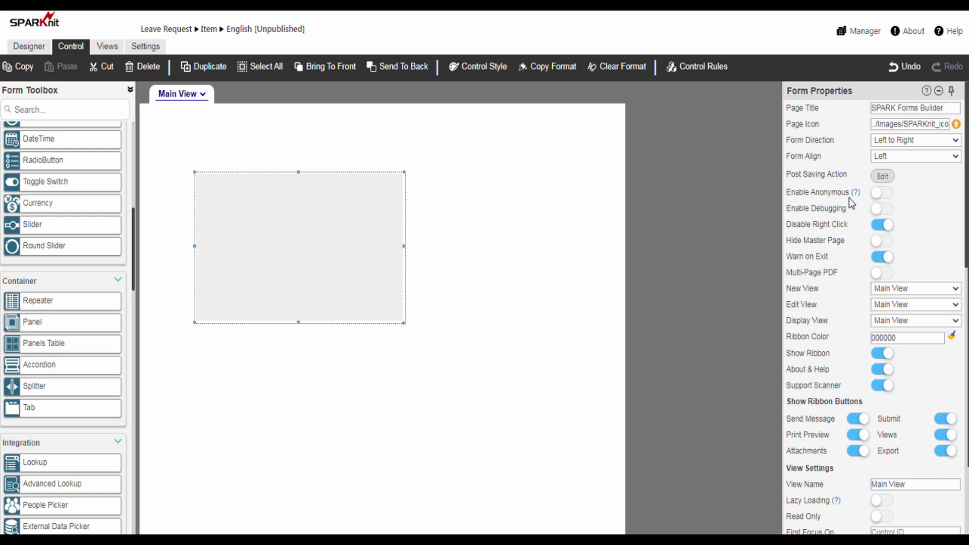
pyautogui.moveTo(967, 197); pyautogui.dragTo(966, 472)
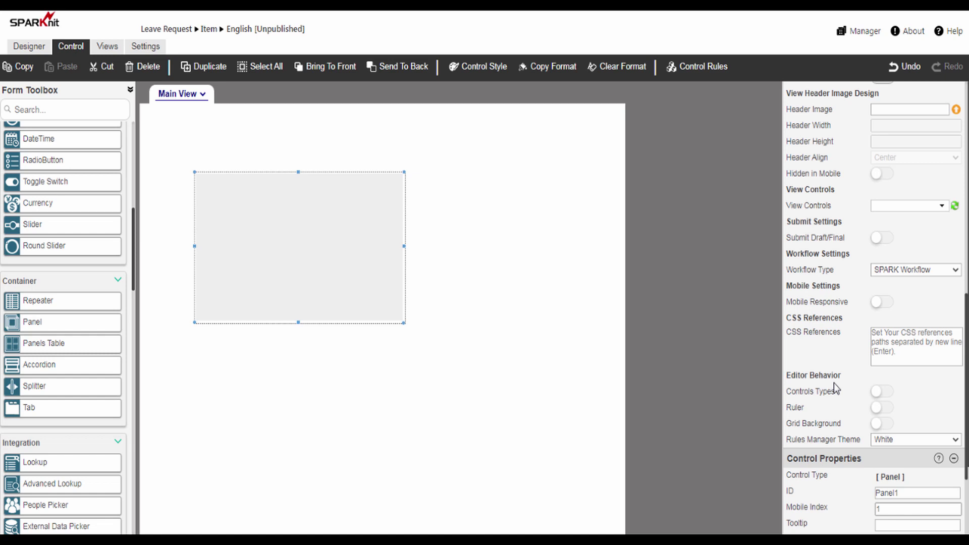
pyautogui.moveTo(963, 343); pyautogui.dragTo(963, 131)
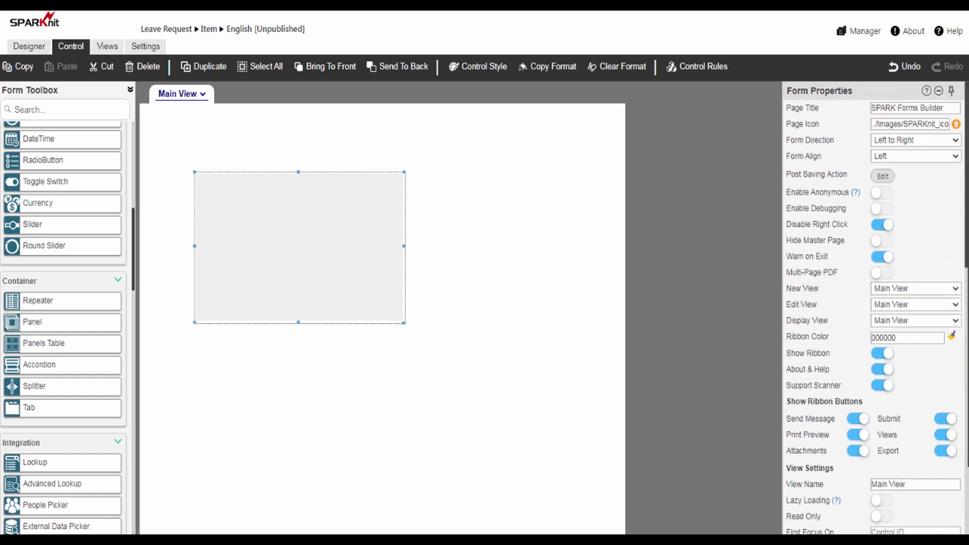
pyautogui.click(939, 90)
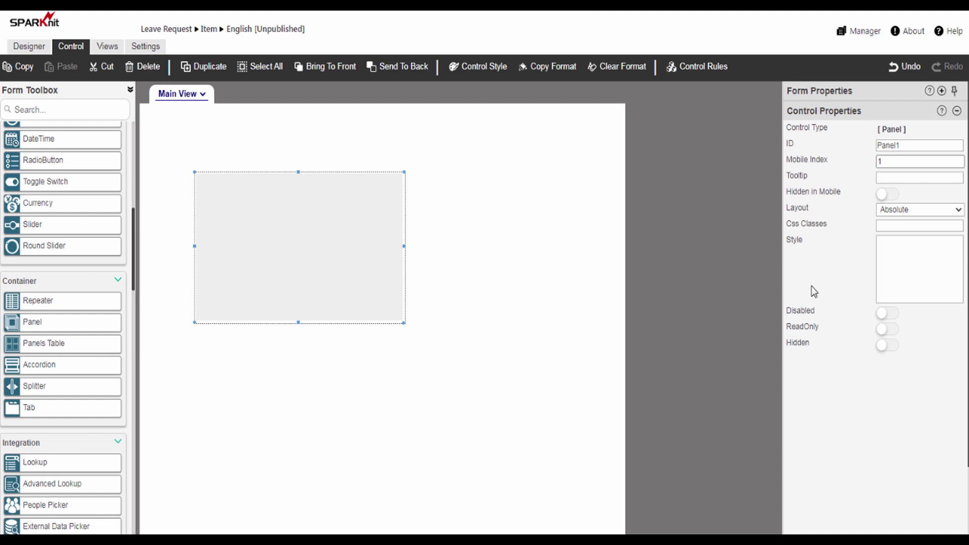
# - Look through the Designer, Control, Views and Settings ribbon tabs
pyautogui.click(35, 49)
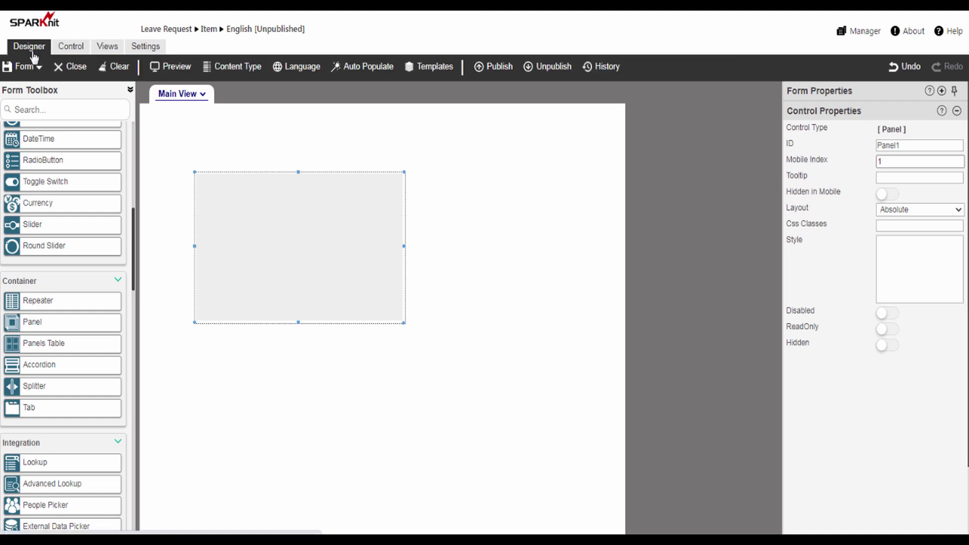
pyautogui.click(67, 51)
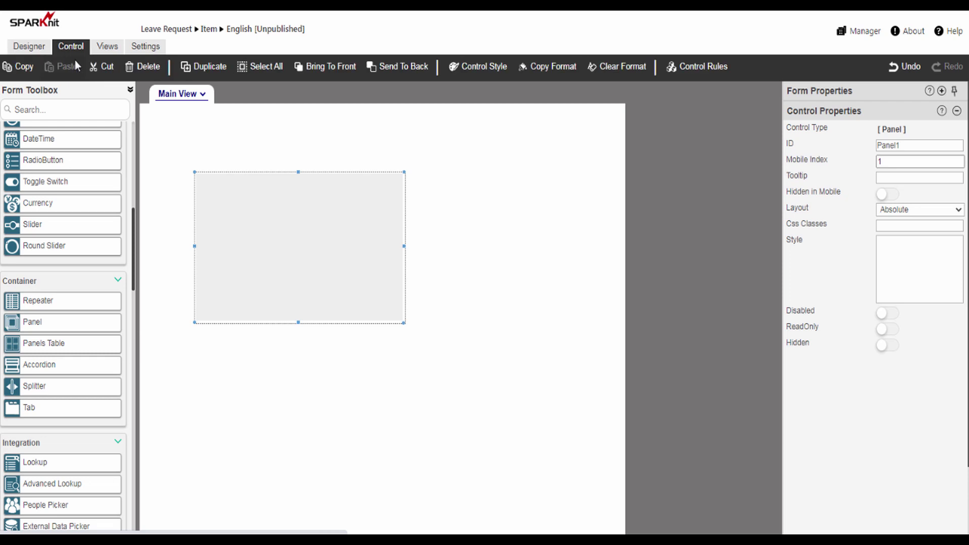
pyautogui.click(105, 47)
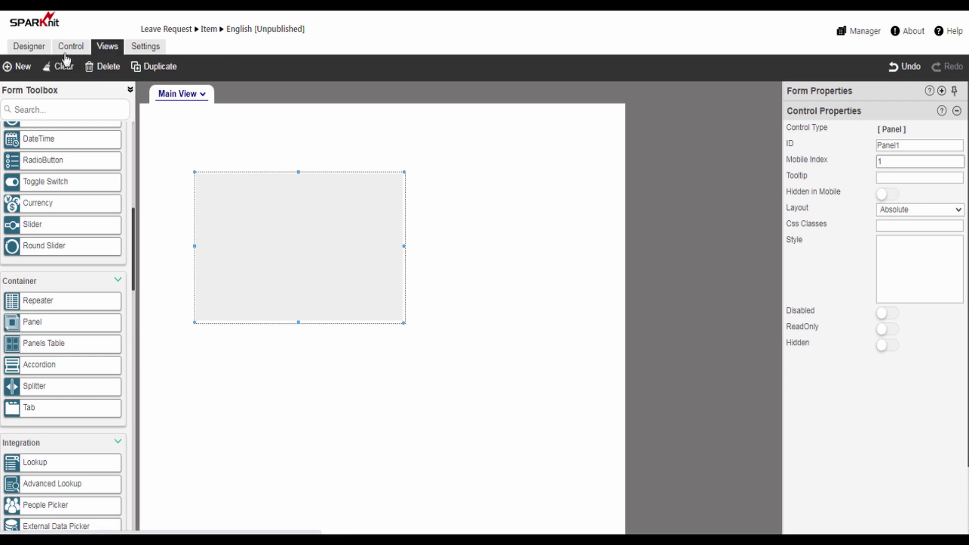
pyautogui.click(142, 44)
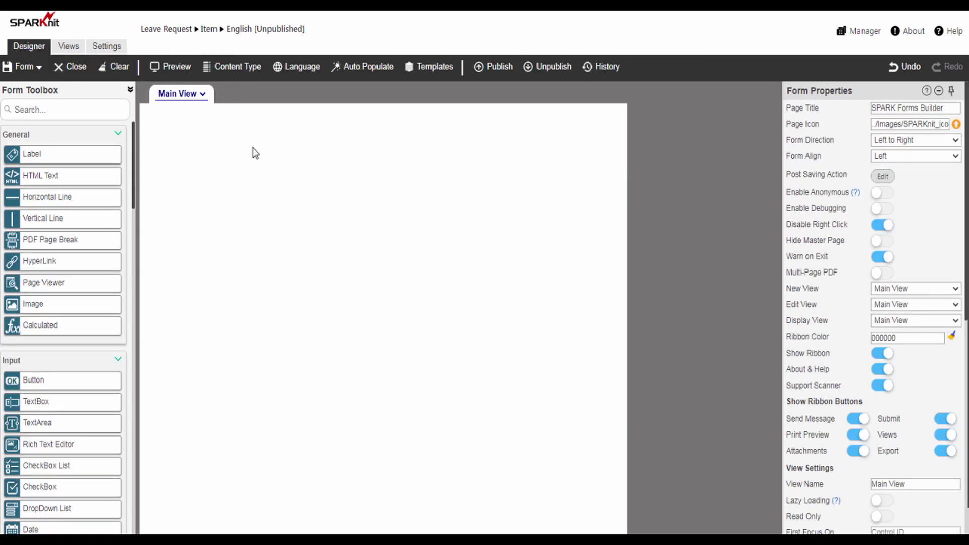
# - Place a new Panel near the top of the canvas
pyautogui.click(117, 108)
pyautogui.moveTo(134, 140); pyautogui.dragTo(135, 259)
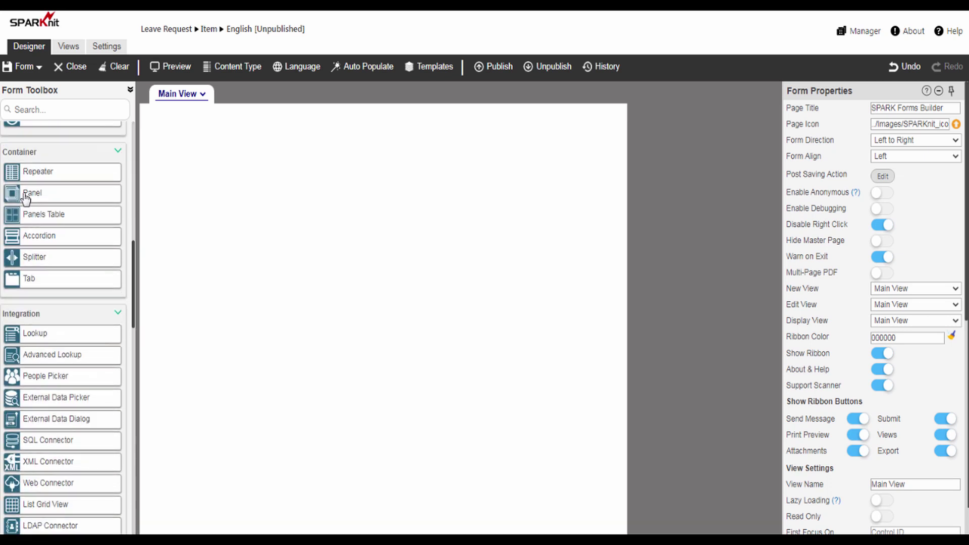
pyautogui.moveTo(31, 214); pyautogui.dragTo(217, 152)
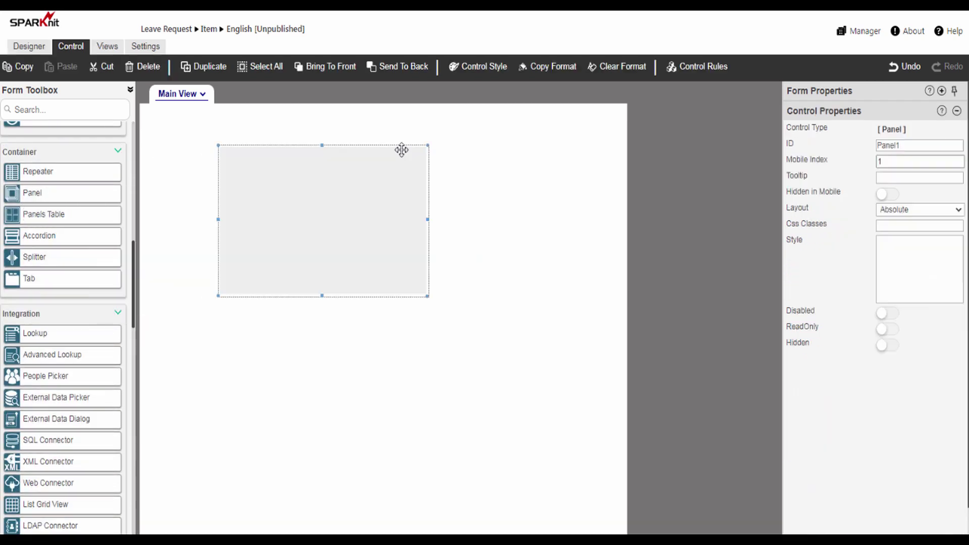
# - Size the panel to 803 × 720 at position 0, 0
pyautogui.click(477, 73)
pyautogui.doubleClick(682, 148)
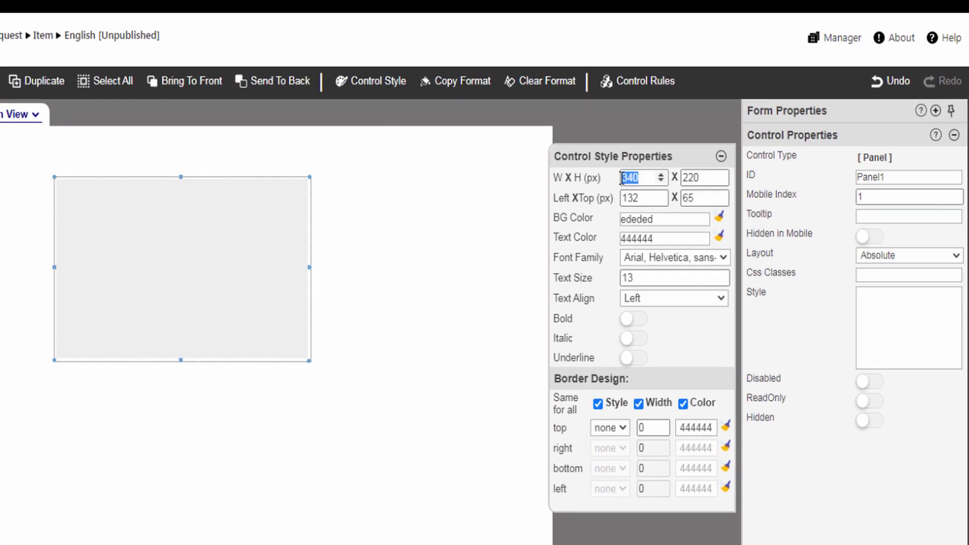
pyautogui.write('803')
pyautogui.press('Tab')
pyautogui.write('720')
pyautogui.press('Tab')
pyautogui.write('0')
pyautogui.press('Tab')
pyautogui.write('0')
pyautogui.click(580, 208)
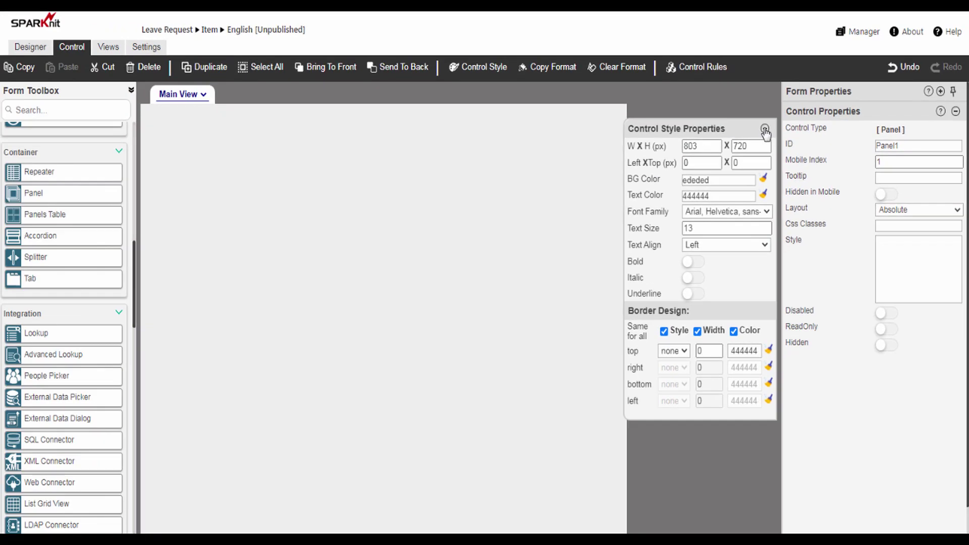
pyautogui.click(765, 130)
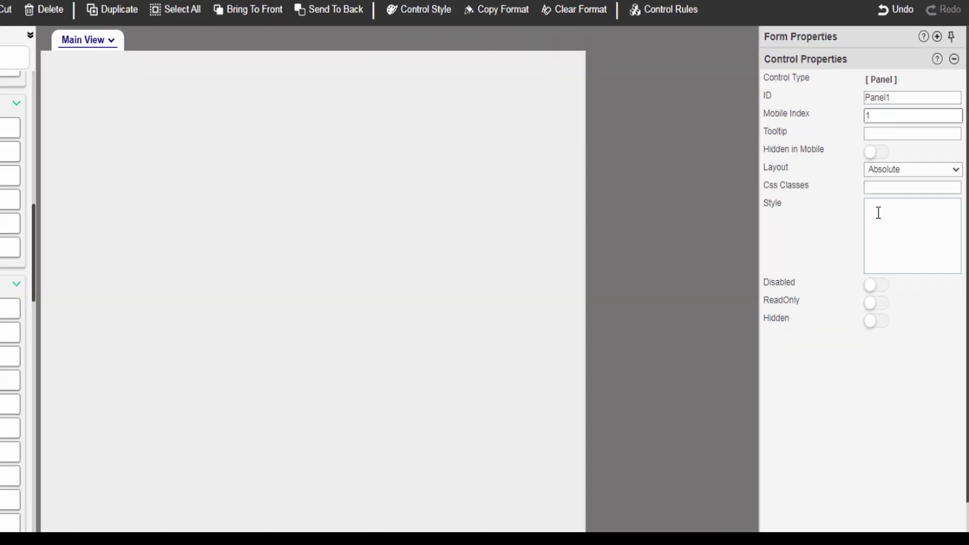
# - Give the panel the background-image FormBG.jpg from the HR Style Library
pyautogui.click(886, 251)
pyautogui.write('bac')
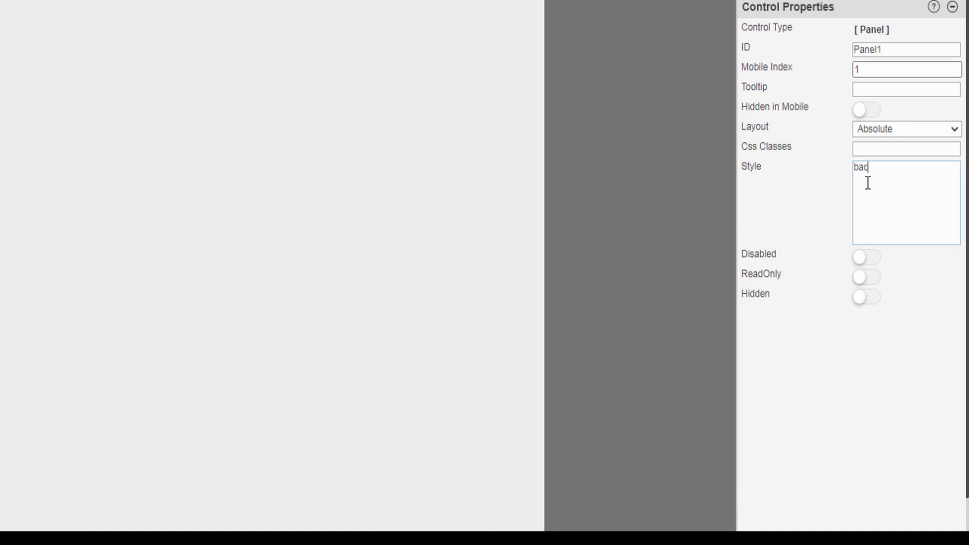
pyautogui.write('kground-image: url(/HR/Style%20Library/FormBG.jpg);')
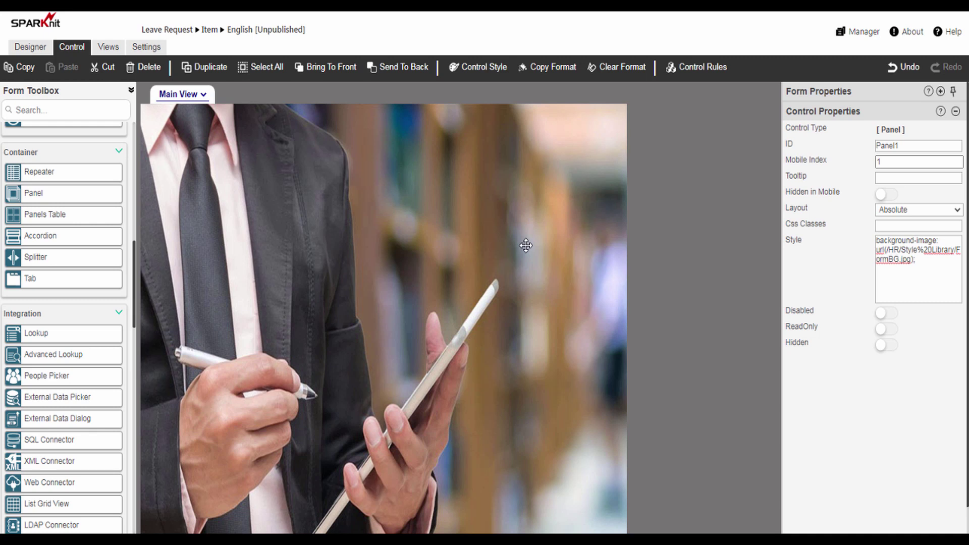
pyautogui.click(525, 245)
pyautogui.hotkey('ctrl', 'c')
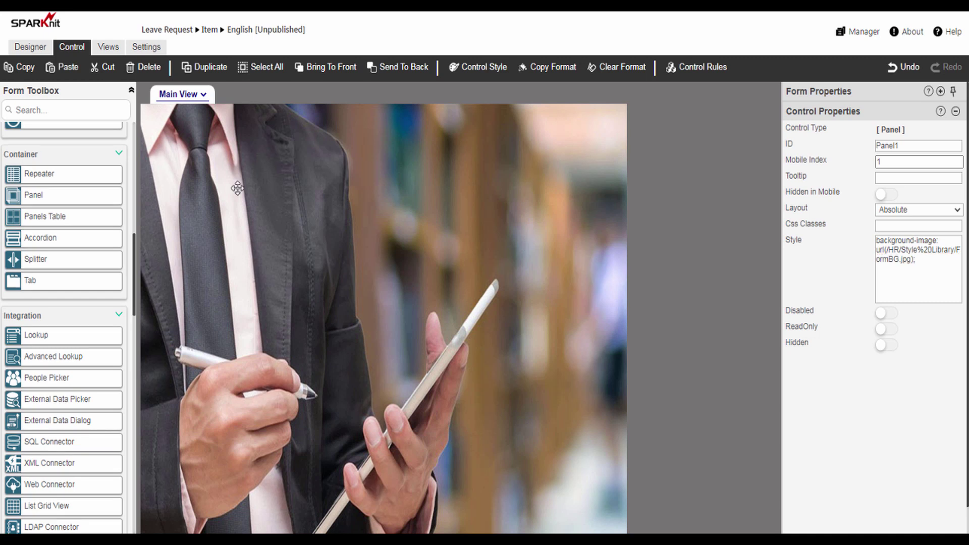
# - Add a second panel sized 723 × 672 at left 40, top 30
pyautogui.moveTo(62, 196); pyautogui.dragTo(305, 164)
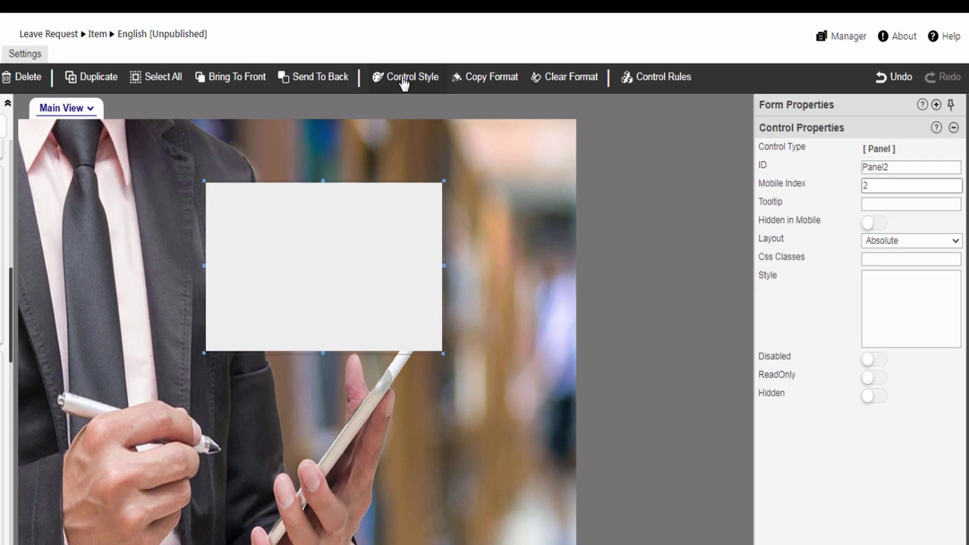
pyautogui.click(404, 81)
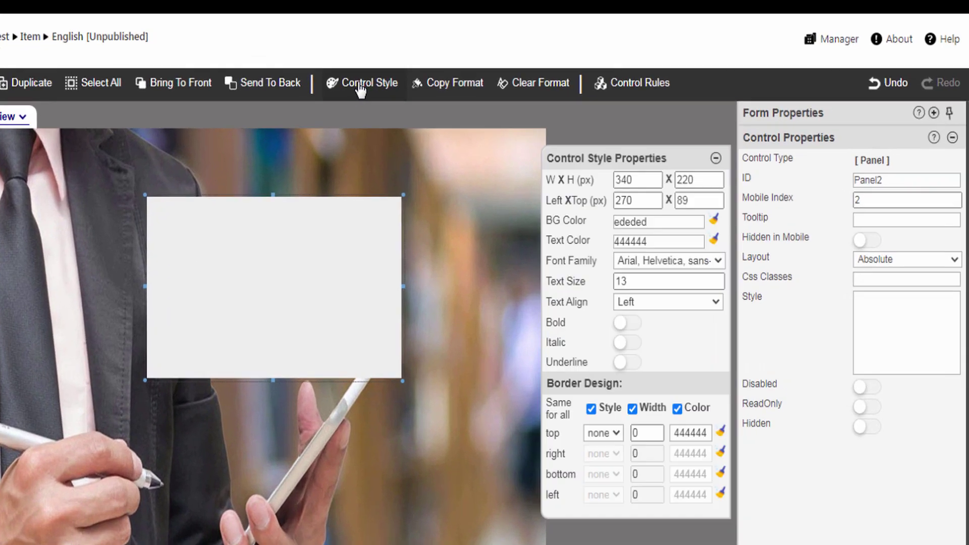
pyautogui.doubleClick(651, 167)
pyautogui.write('723')
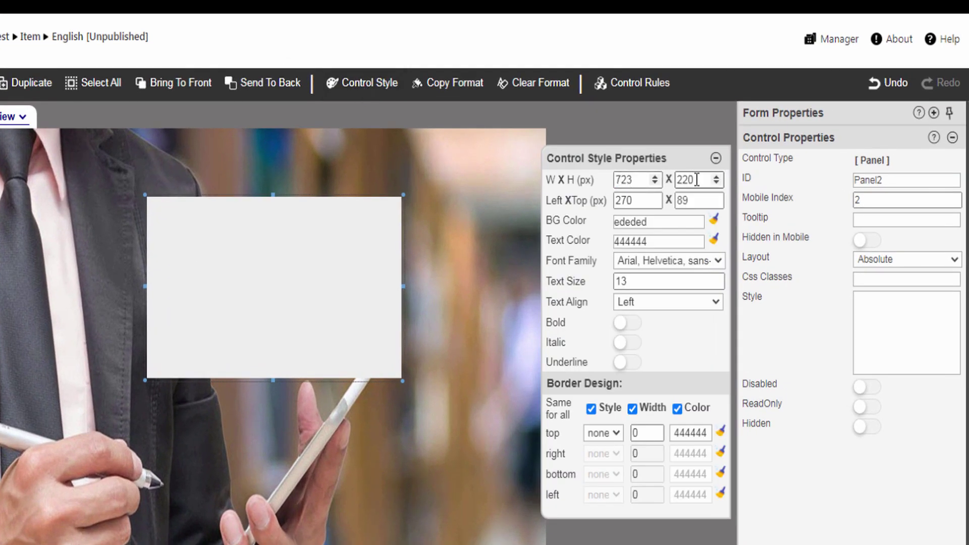
pyautogui.press('Tab')
pyautogui.write('672')
pyautogui.press('Tab')
pyautogui.write('40')
pyautogui.press('Tab')
pyautogui.write('30')
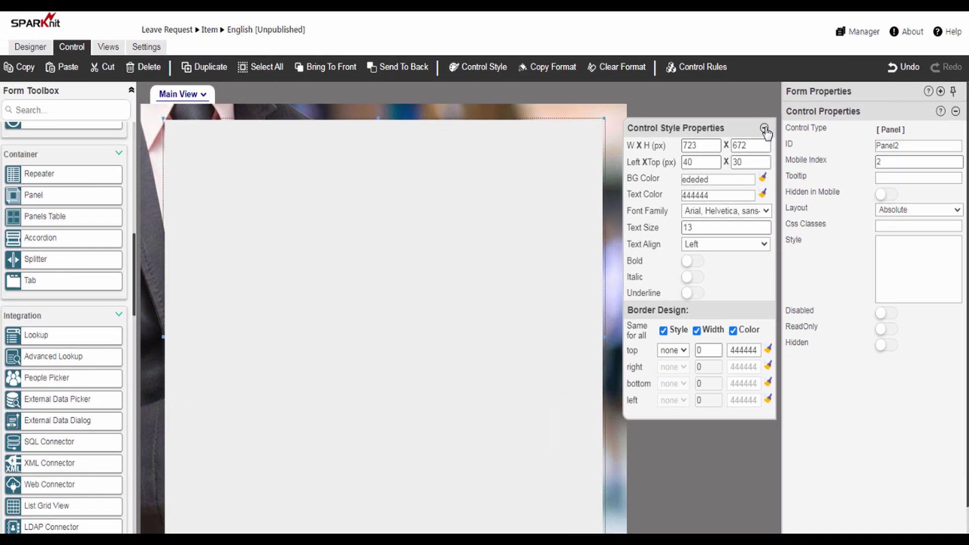
pyautogui.click(766, 132)
# - Apply CSS giving the second panel a grey rounded border and 85% white rgba background
pyautogui.click(881, 242)
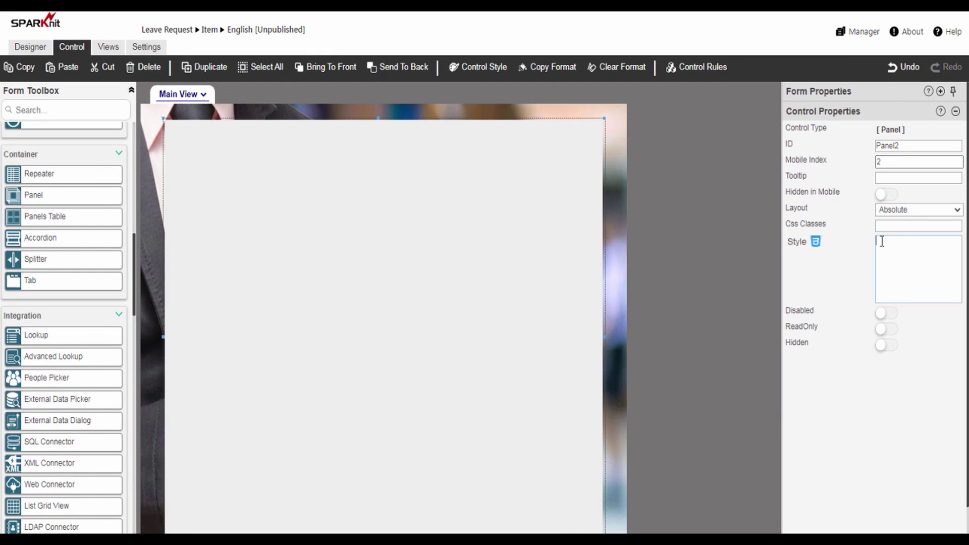
pyautogui.write('bor')
pyautogui.hotkey('ctrl', 'a')
pyautogui.hotkey('ctrl', 'v')
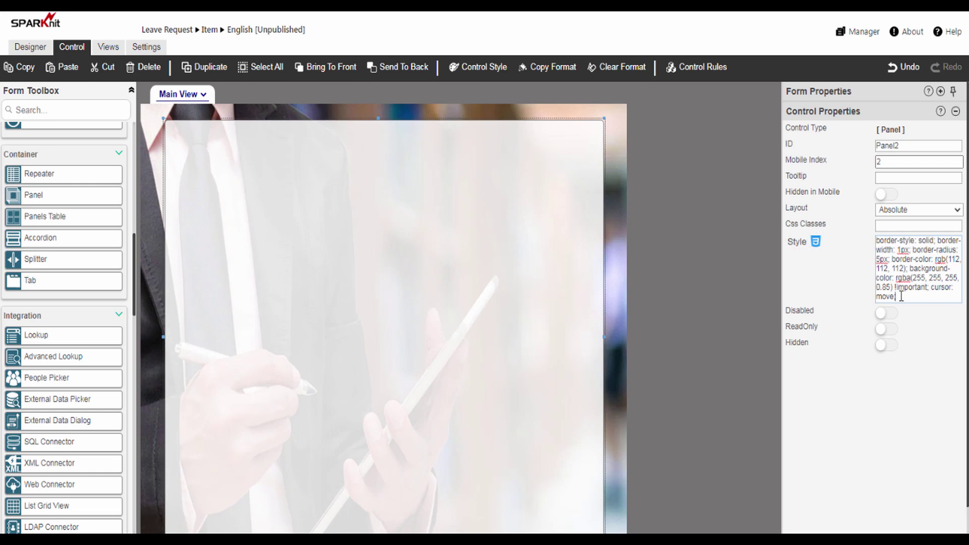
pyautogui.click(815, 241)
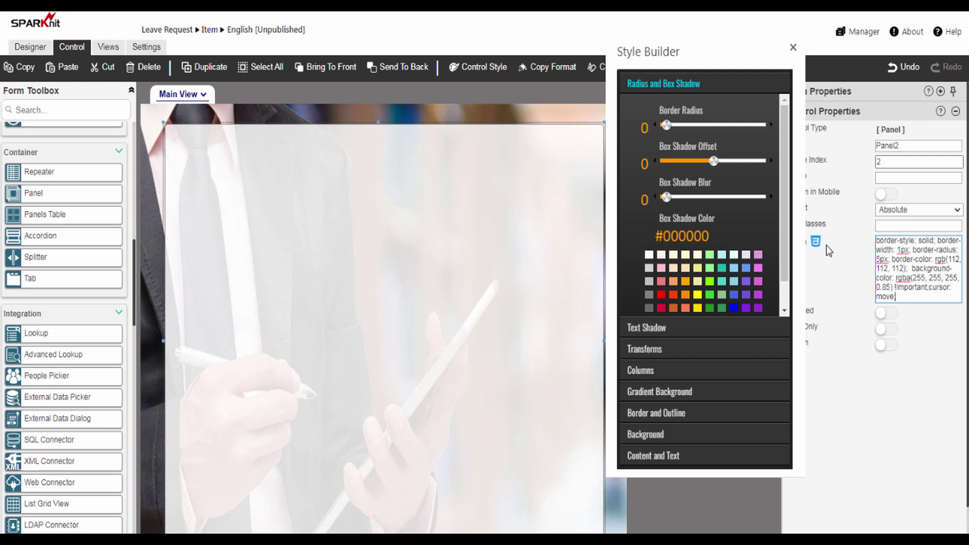
pyautogui.click(825, 245)
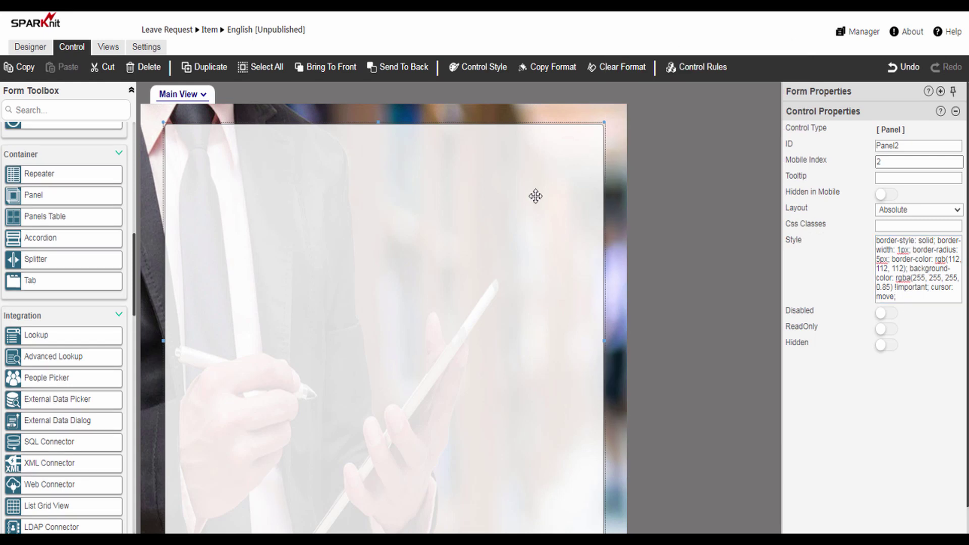
pyautogui.moveTo(134, 245); pyautogui.dragTo(132, 125)
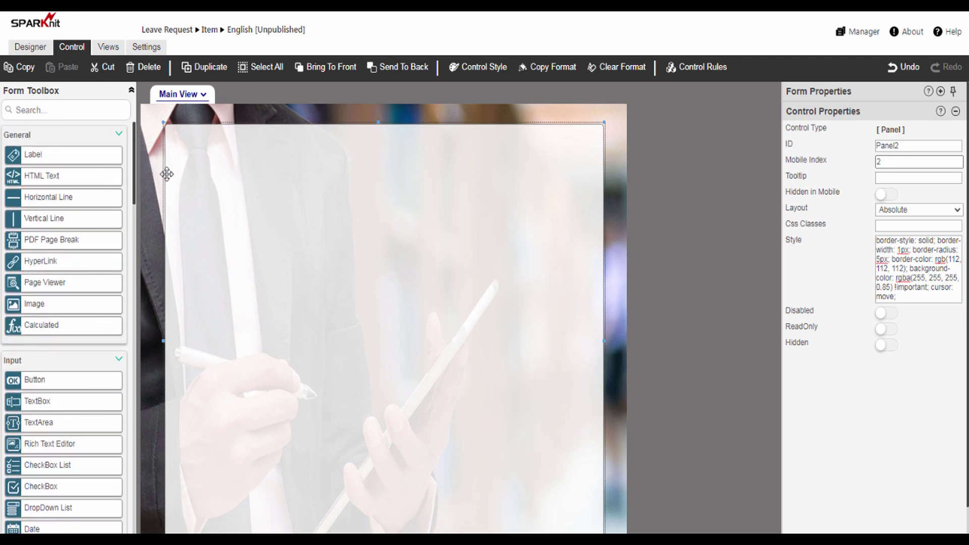
# - Add an Image showing SPARKnitlogo.png from the Style Library, with a vertical line beside it
pyautogui.moveTo(33, 306); pyautogui.dragTo(180, 144)
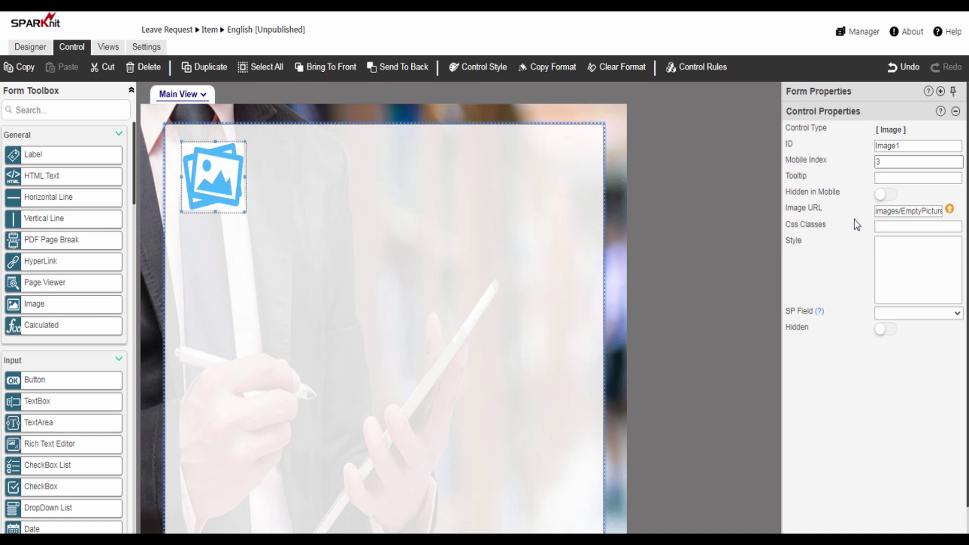
pyautogui.tripleClick(891, 216)
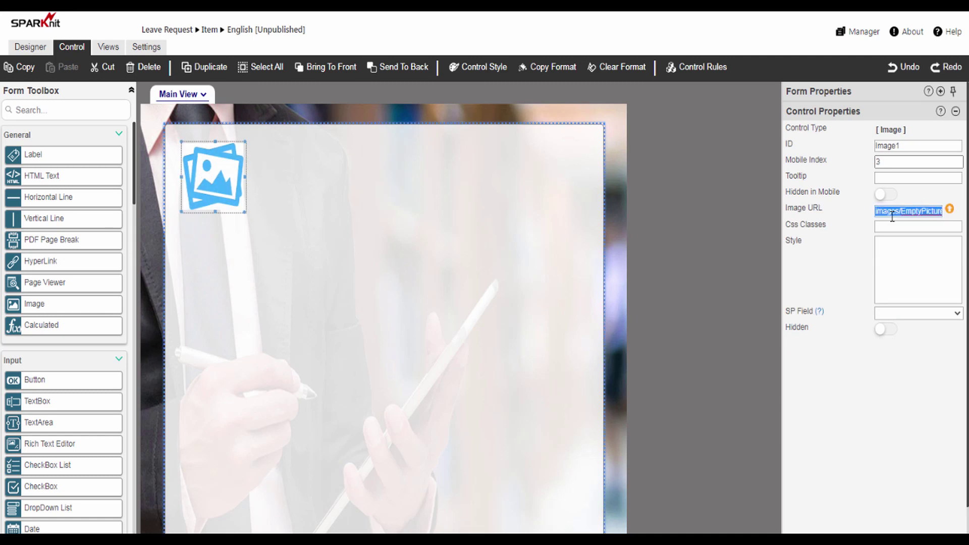
pyautogui.click(949, 210)
pyautogui.click(319, 355)
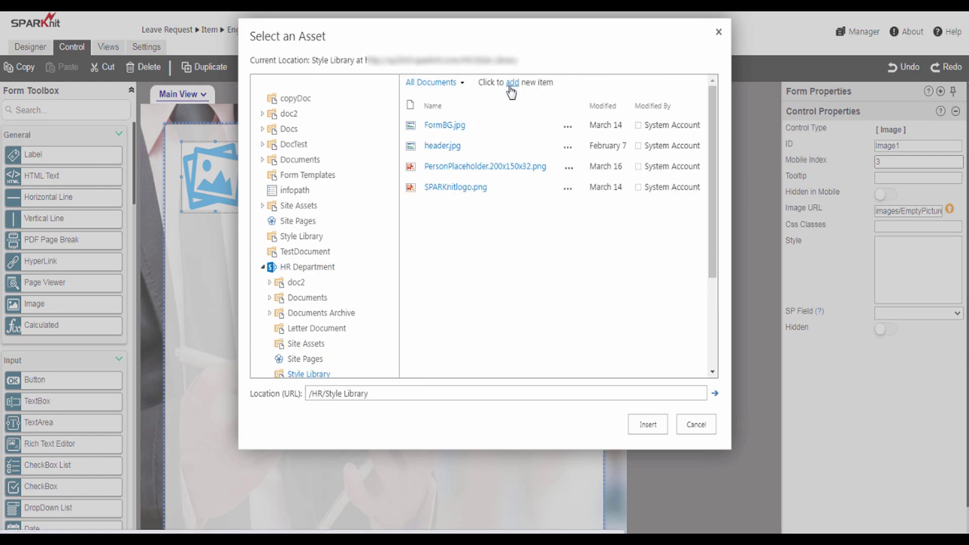
pyautogui.click(440, 190)
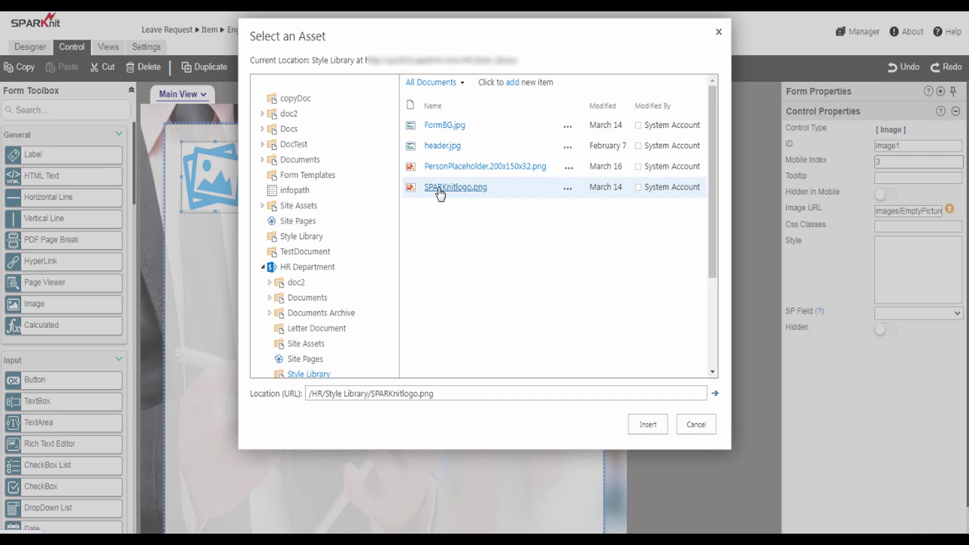
pyautogui.click(638, 428)
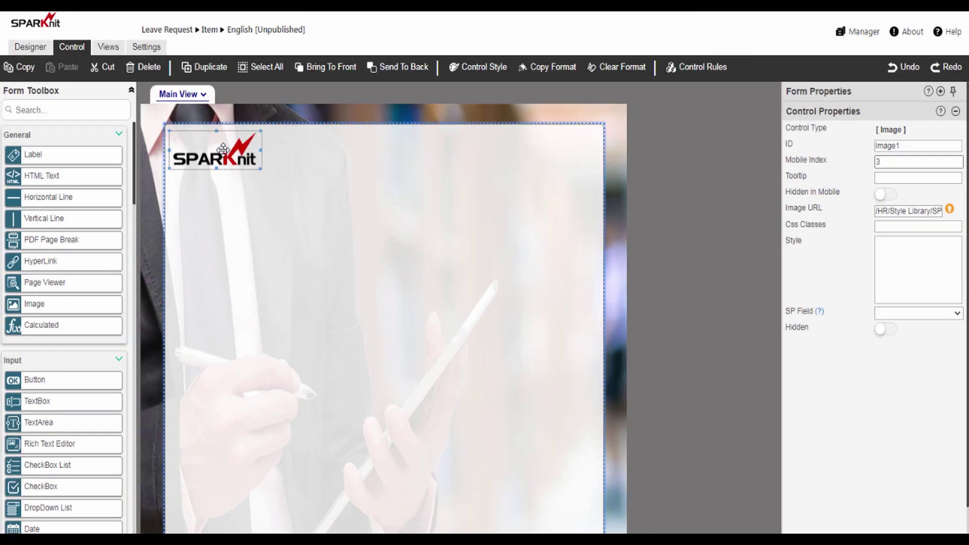
pyautogui.moveTo(43, 218); pyautogui.dragTo(266, 157)
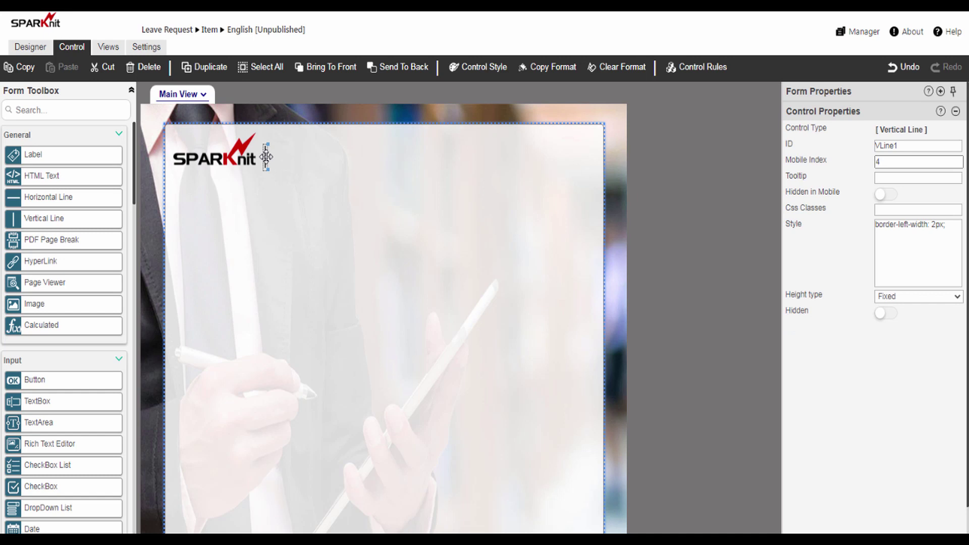
# - Add a 'Company Name' label beside the divider in bold black 22px text
pyautogui.moveTo(33, 154); pyautogui.dragTo(278, 154)
pyautogui.moveTo(910, 162); pyautogui.dragTo(859, 166)
pyautogui.write('Company Name')
pyautogui.click(454, 67)
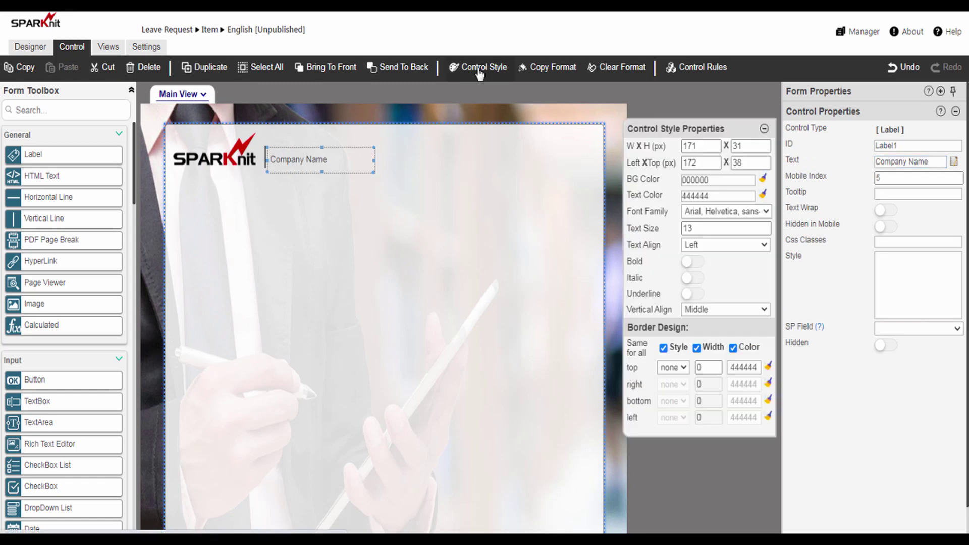
pyautogui.click(722, 196)
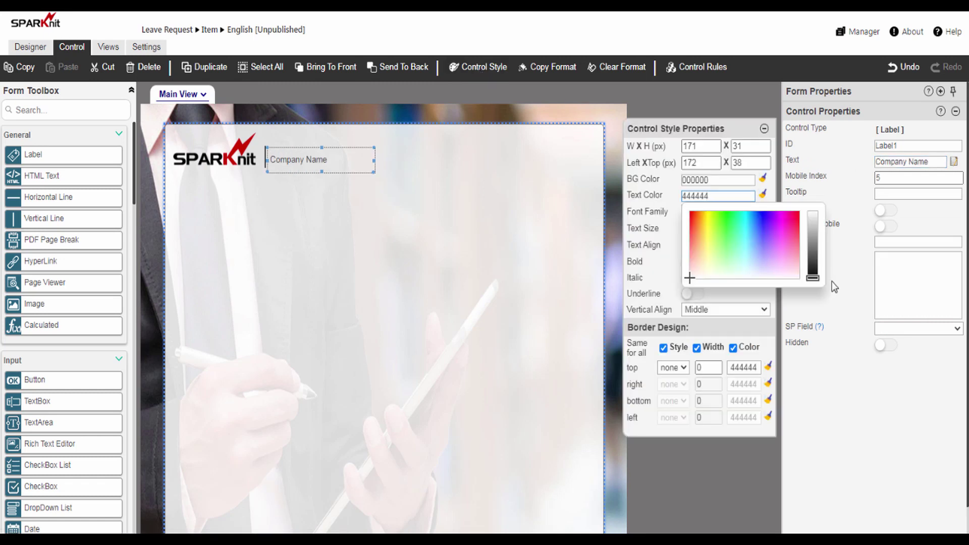
pyautogui.click(816, 277)
pyautogui.click(669, 218)
pyautogui.click(699, 228)
pyautogui.write('22')
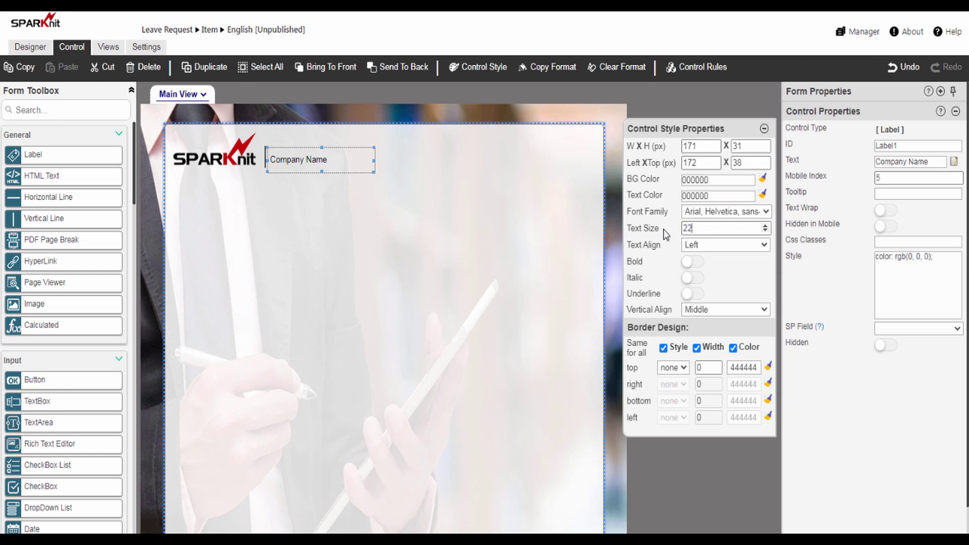
pyautogui.click(692, 262)
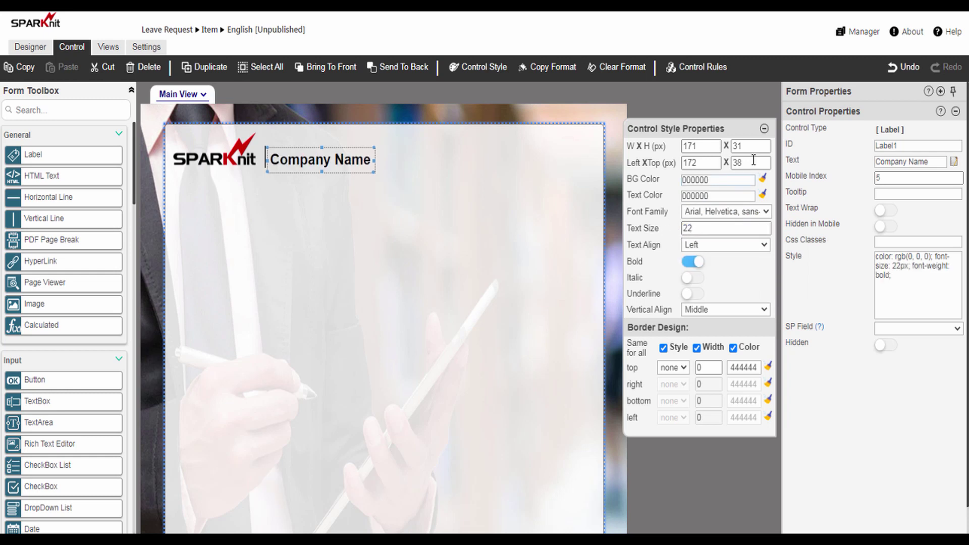
pyautogui.click(763, 129)
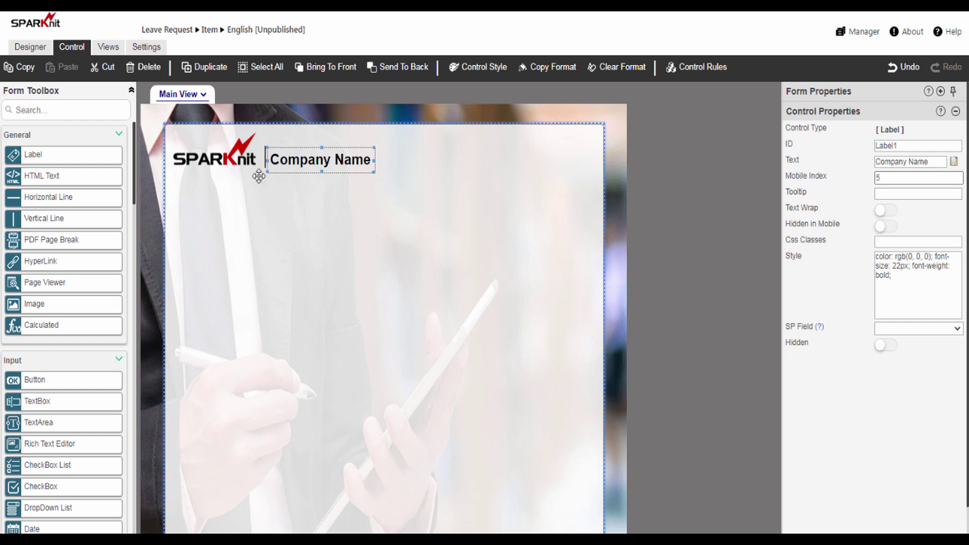
# - Add a horizontal line under the header stretched to the panel's right edge
pyautogui.moveTo(40, 204); pyautogui.dragTo(174, 177)
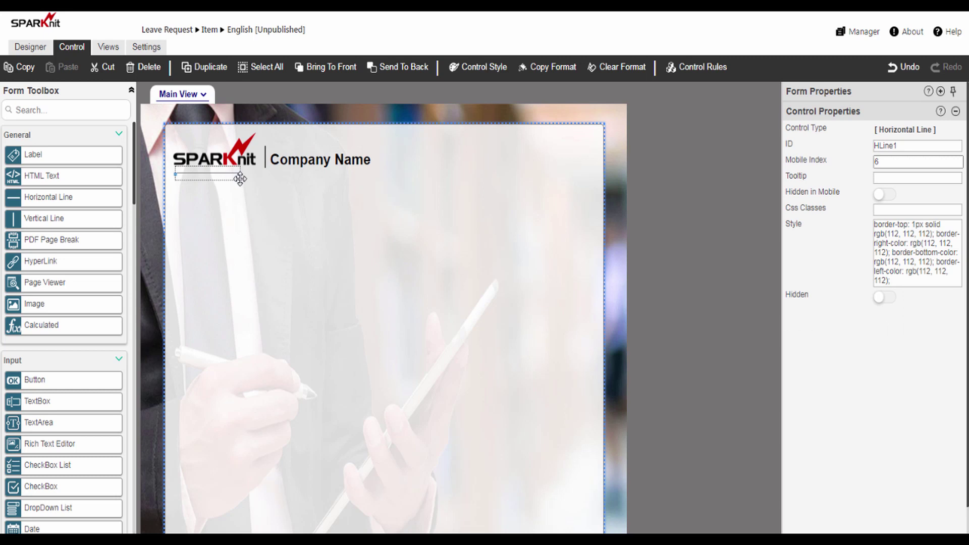
pyautogui.moveTo(262, 177); pyautogui.dragTo(588, 175)
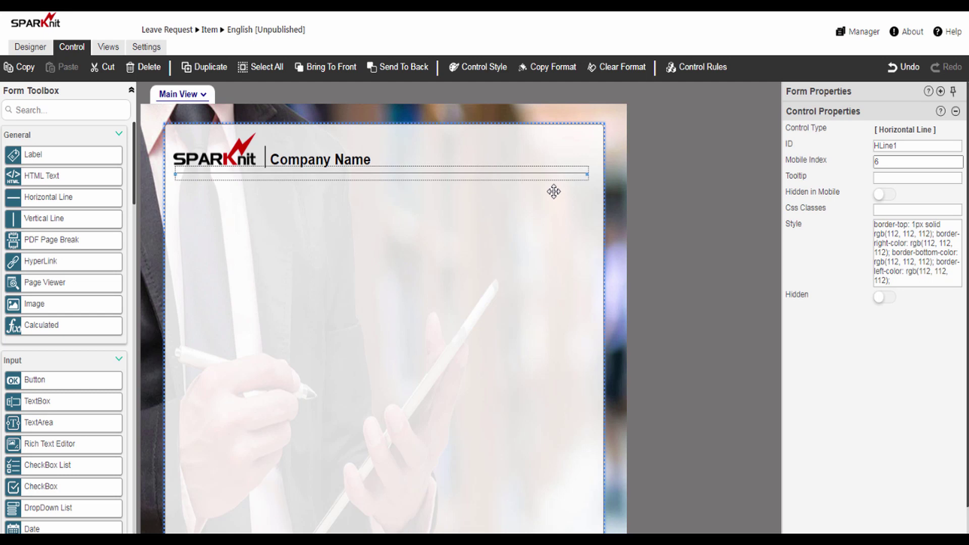
pyautogui.scroll(-1, 553, 193)
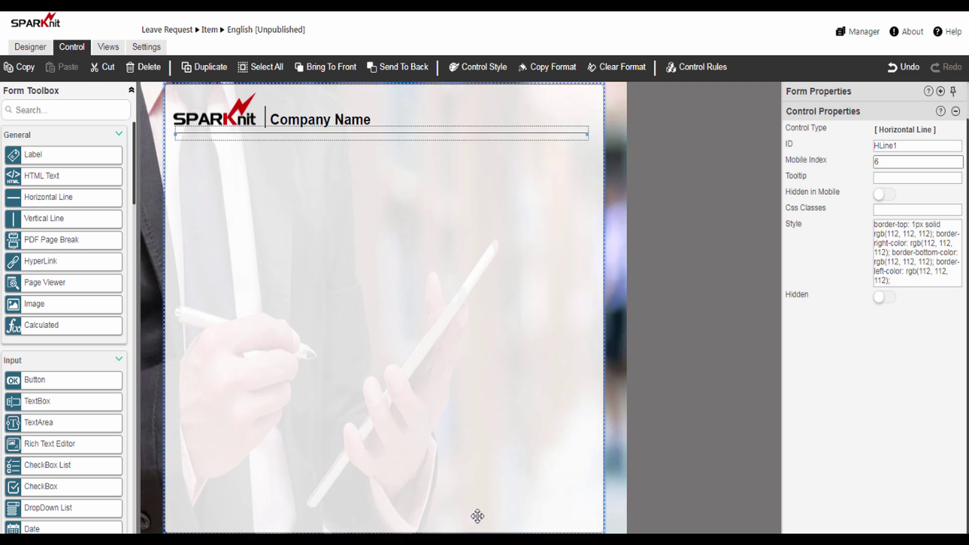
pyautogui.scroll(1, 459, 283)
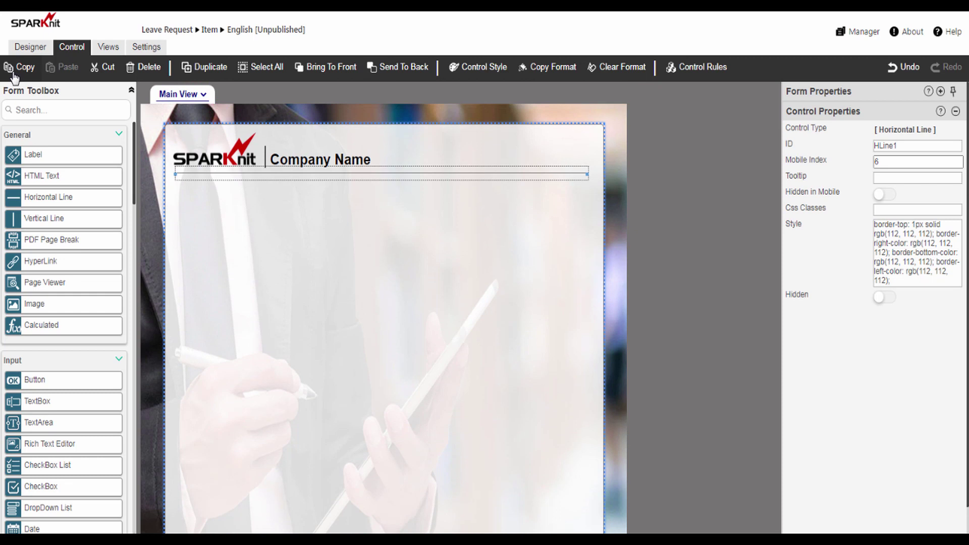
# - Duplicate the header line near the panel bottom and add an administrator contact note below it
pyautogui.click(217, 74)
pyautogui.moveTo(493, 188); pyautogui.dragTo(503, 505)
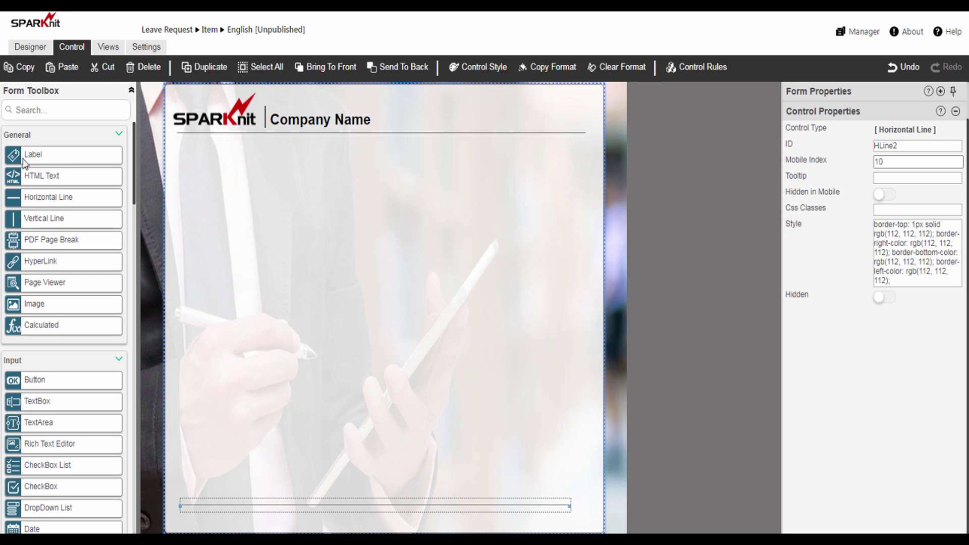
pyautogui.moveTo(27, 158); pyautogui.dragTo(177, 516)
pyautogui.moveTo(178, 518); pyautogui.dragTo(177, 517)
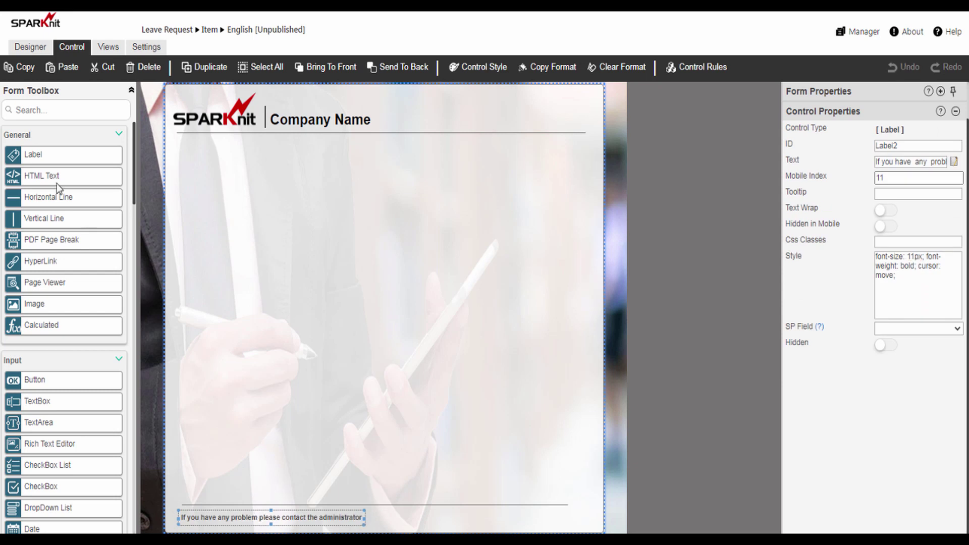
# - Add a bold 24px 'Employee Leave Request Form' title and a grey instruction label beneath it
pyautogui.moveTo(35, 159); pyautogui.dragTo(174, 147)
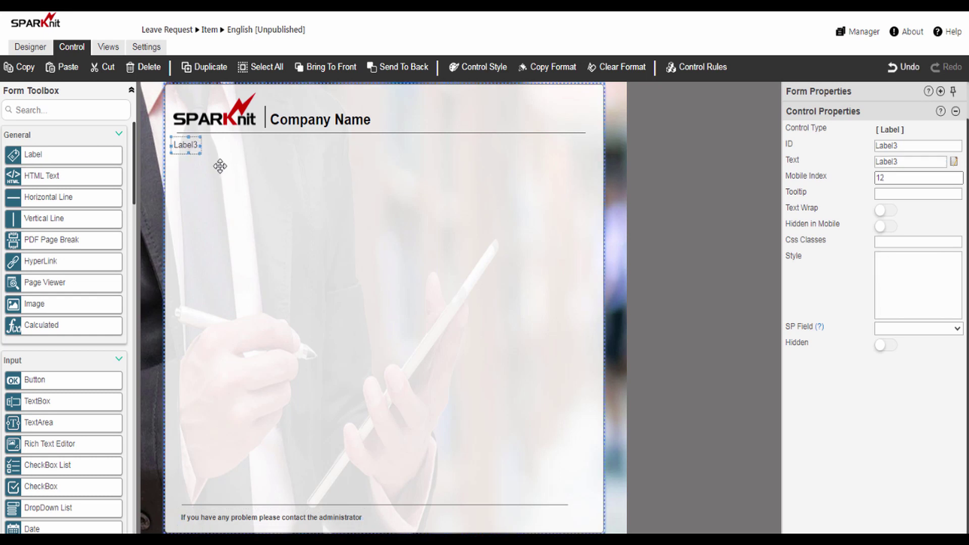
pyautogui.doubleClick(899, 162)
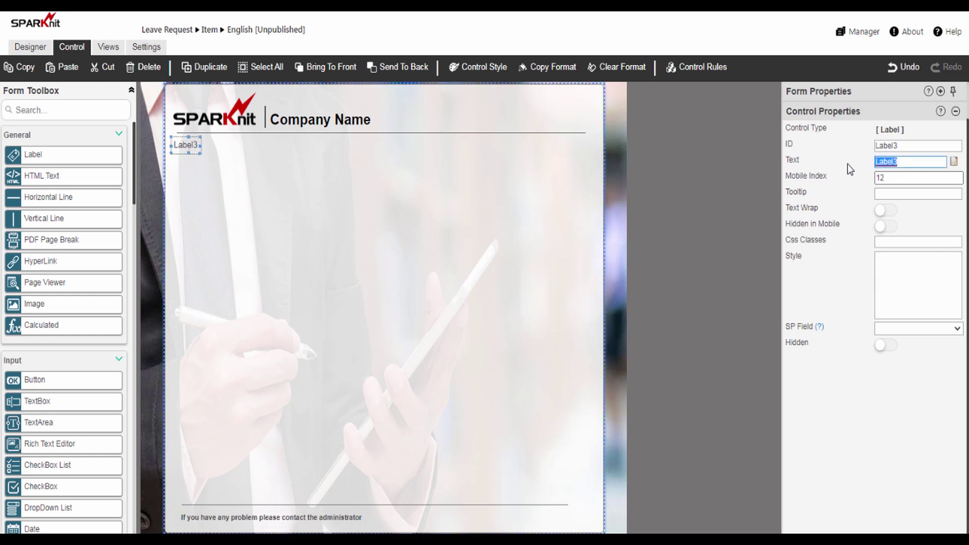
pyautogui.write('Employee Leave Request Form')
pyautogui.press('Return')
pyautogui.click(301, 123)
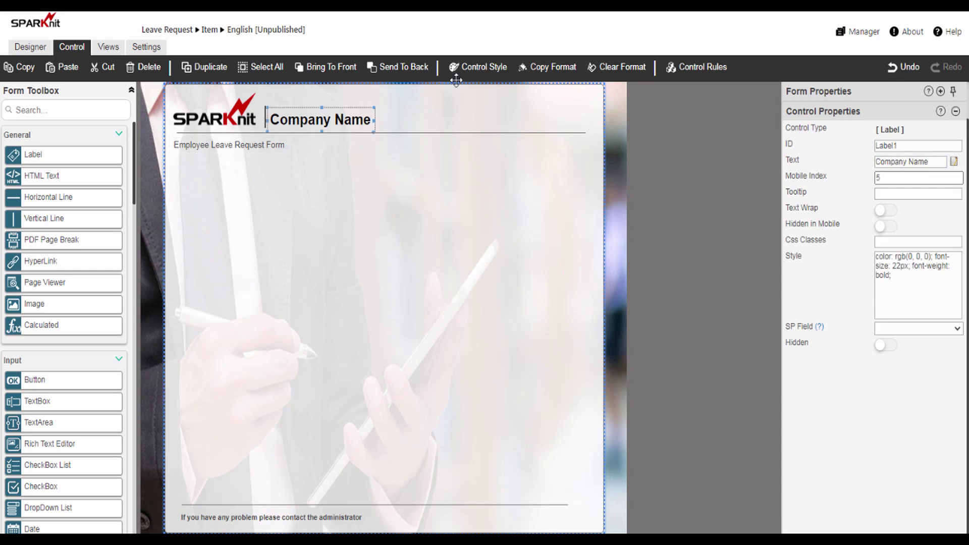
pyautogui.click(542, 70)
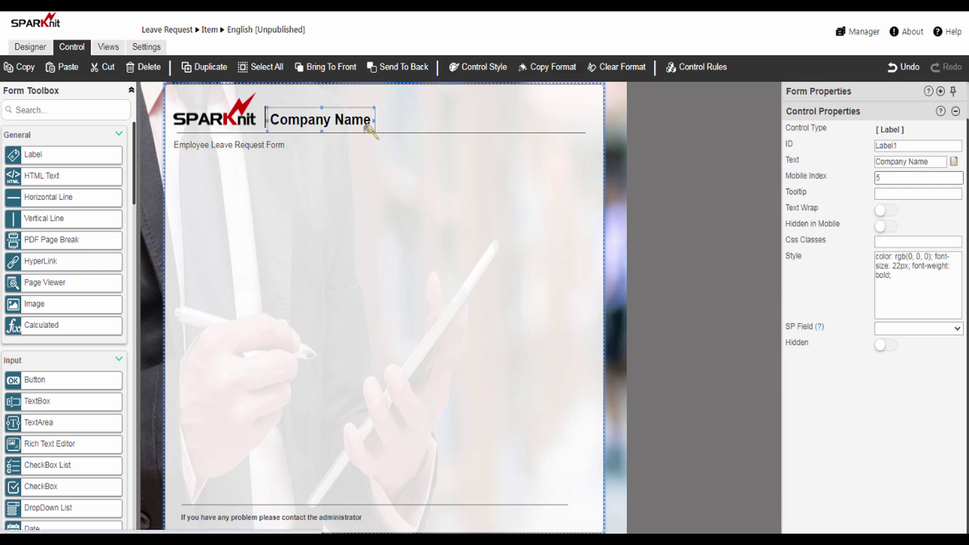
pyautogui.click(253, 147)
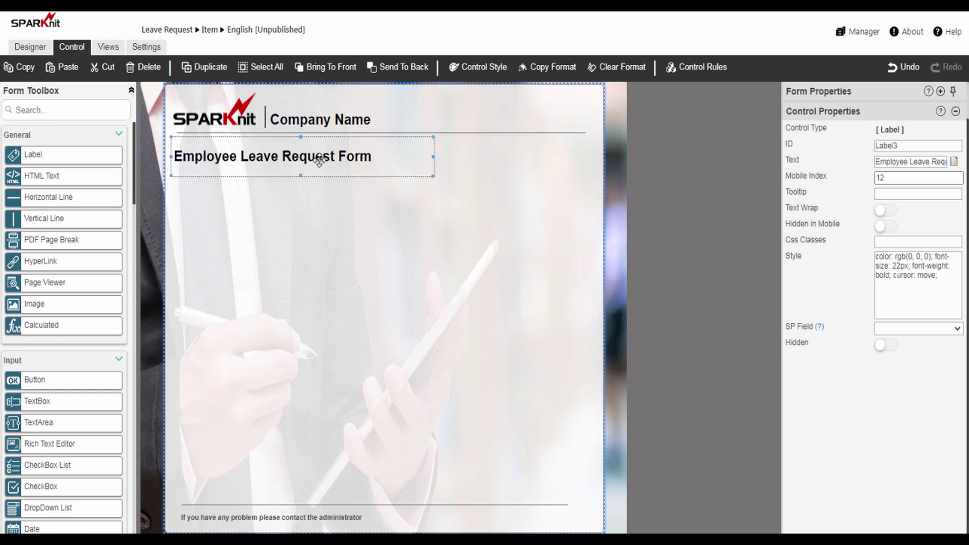
pyautogui.moveTo(897, 266); pyautogui.dragTo(900, 264)
pyautogui.write('4')
pyautogui.click(862, 272)
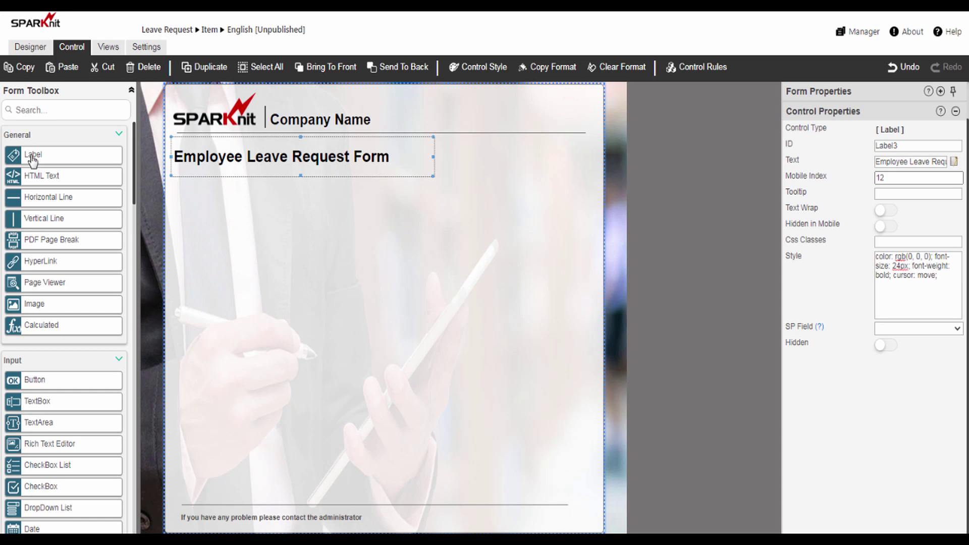
pyautogui.moveTo(33, 161); pyautogui.dragTo(183, 188)
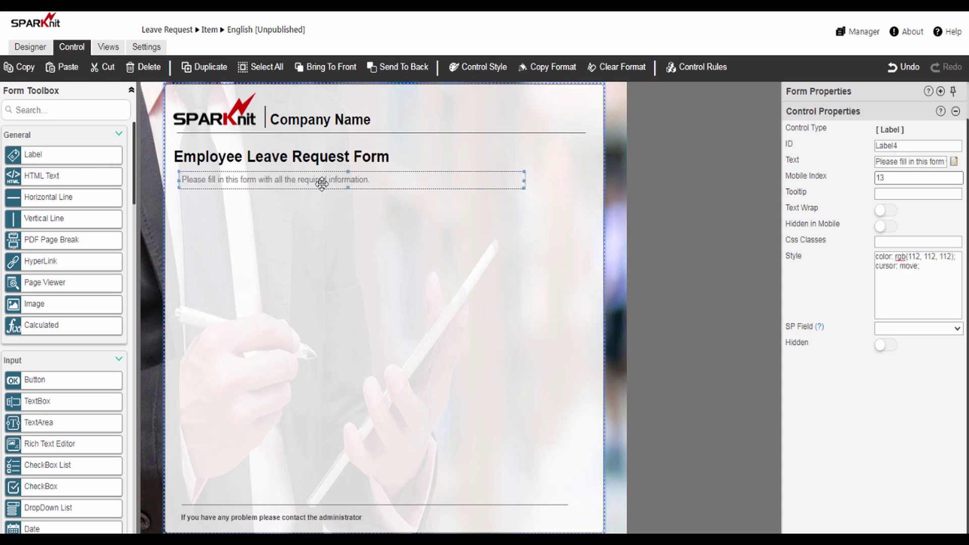
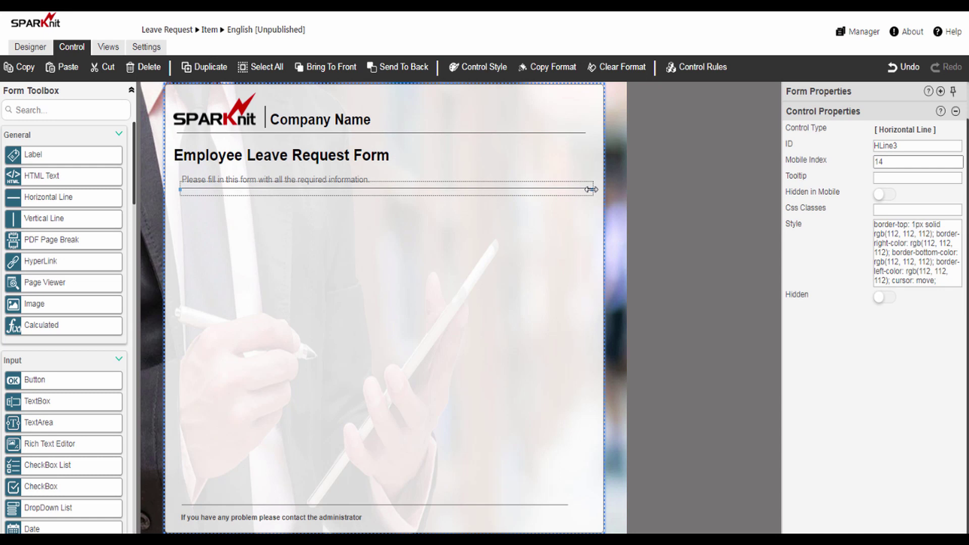
# - Shorten the divider line and drag the Employee Name field onto the form
pyautogui.moveTo(591, 189); pyautogui.dragTo(571, 189)
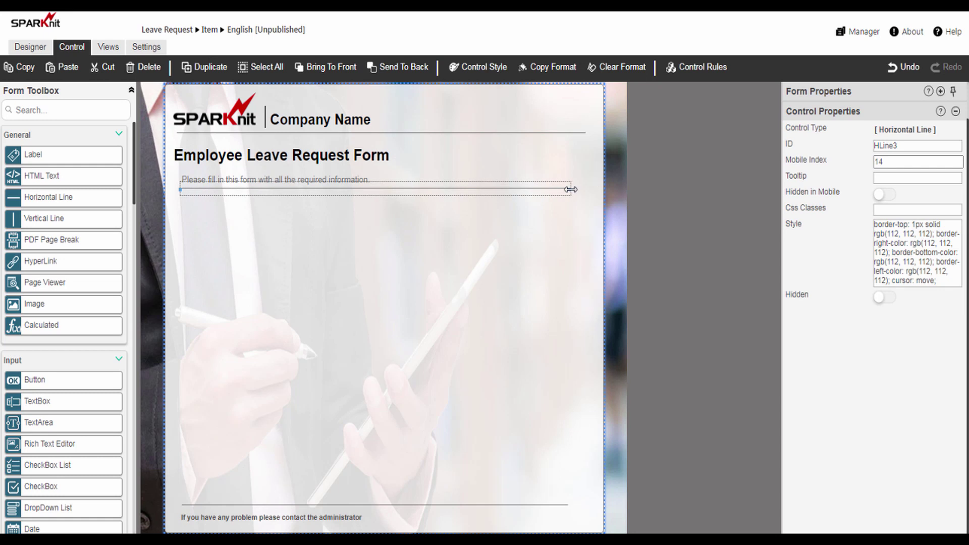
pyautogui.scroll(1, 528, 189)
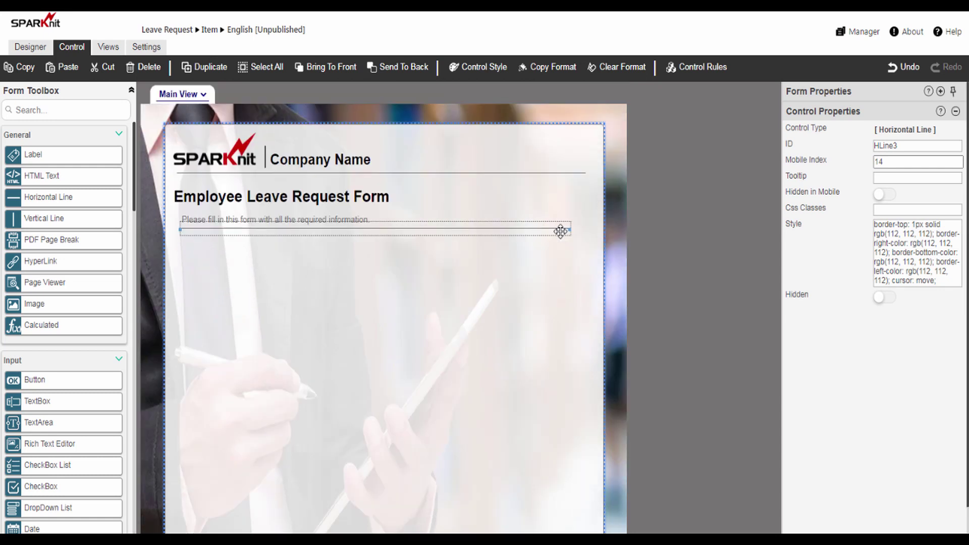
pyautogui.moveTo(135, 202); pyautogui.dragTo(124, 447)
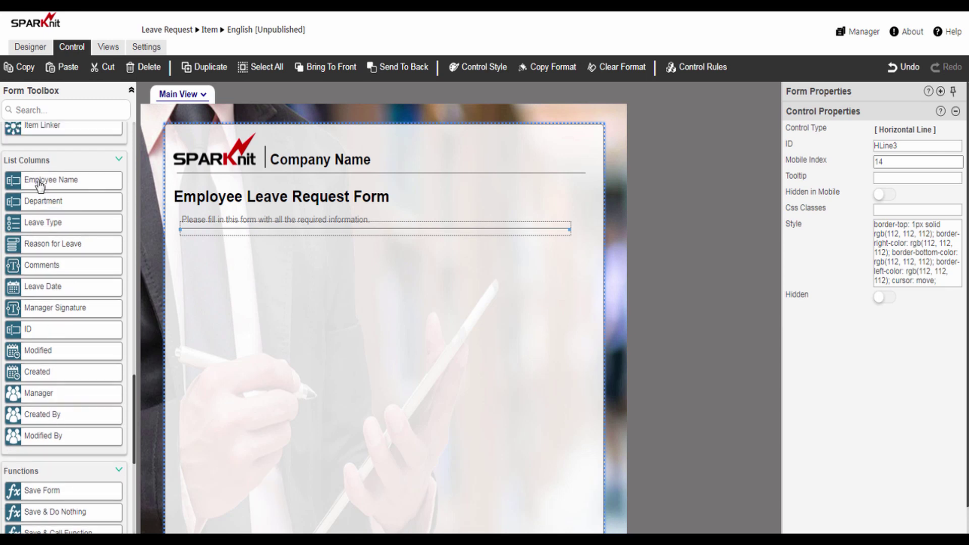
pyautogui.moveTo(35, 186); pyautogui.dragTo(267, 251)
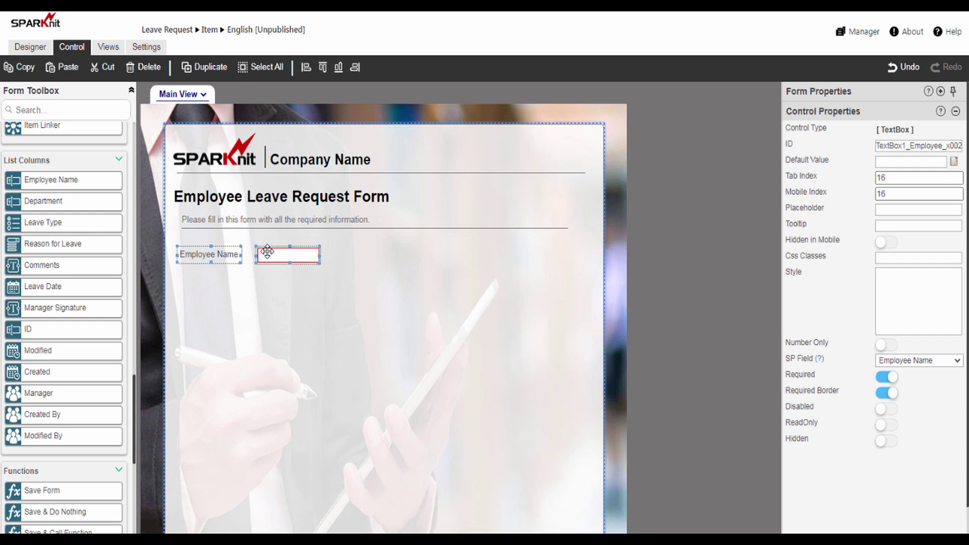
# - Position the Employee Name label at Left 25 and Top 179
pyautogui.click(211, 253)
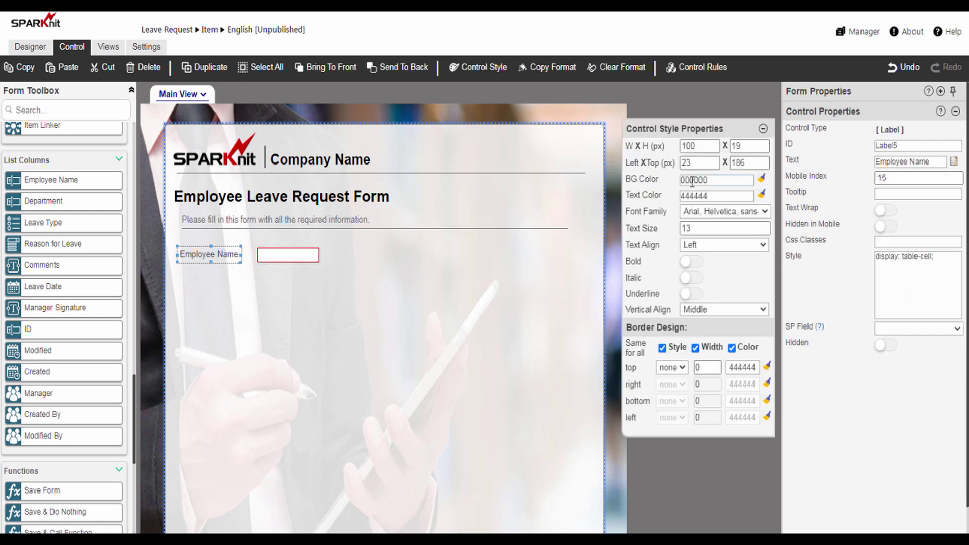
pyautogui.doubleClick(696, 164)
pyautogui.write('25')
pyautogui.click(753, 162)
pyautogui.doubleClick(742, 162)
pyautogui.write('179')
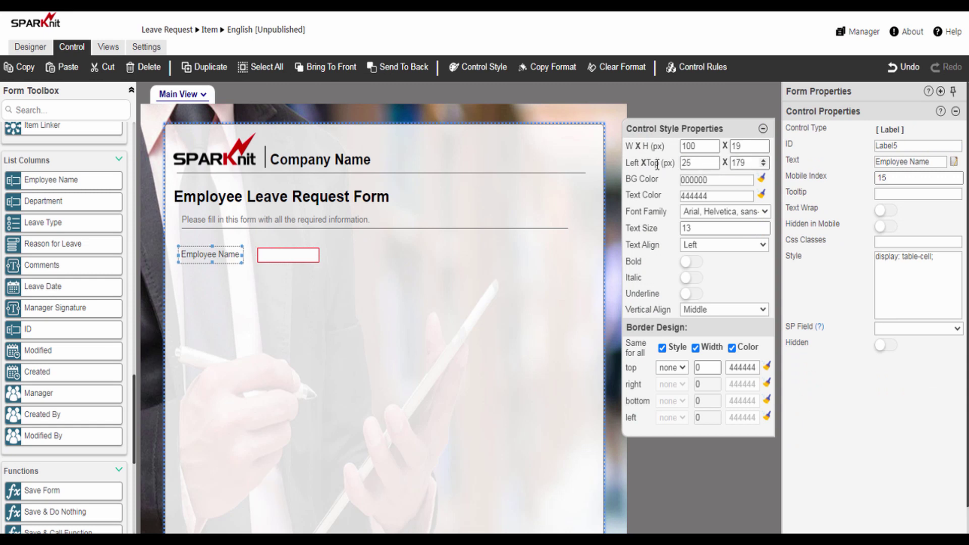
pyautogui.click(657, 163)
# - Make the Employee Name label bold with grey text
pyautogui.click(706, 196)
pyautogui.click(784, 215)
pyautogui.click(810, 217)
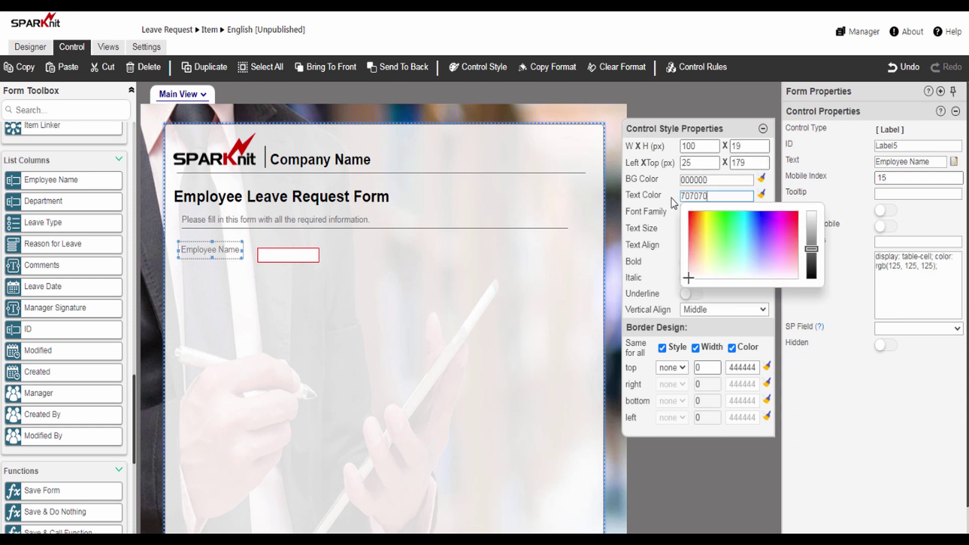
pyautogui.click(717, 197)
pyautogui.click(695, 262)
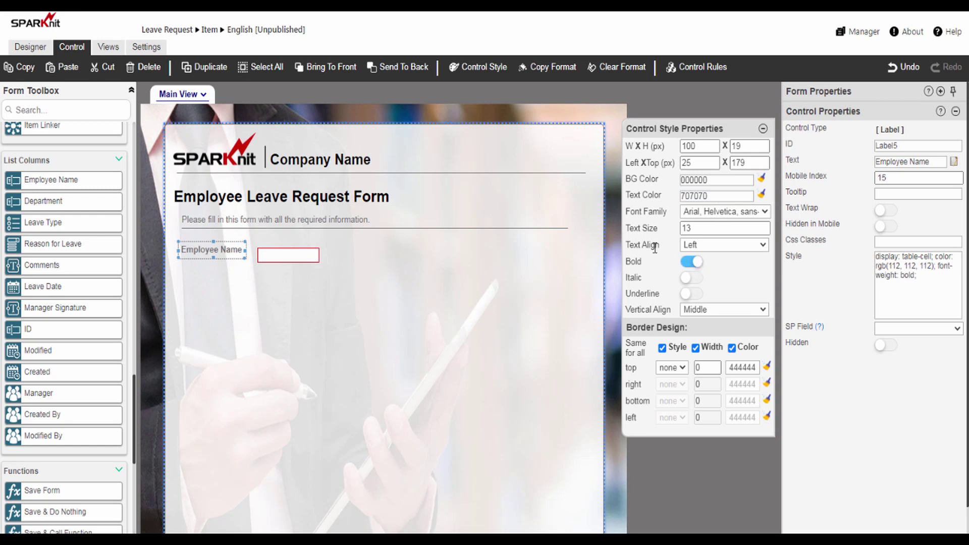
pyautogui.click(763, 128)
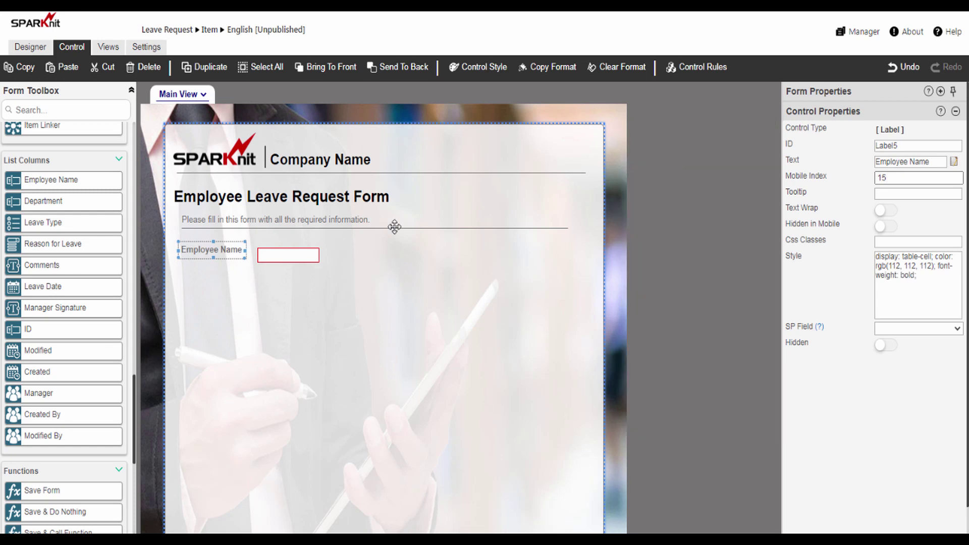
# - Give the Employee Name text box 707070 text and rounded, padded styling, and add the Manager field
pyautogui.doubleClick(277, 255)
pyautogui.click(656, 194)
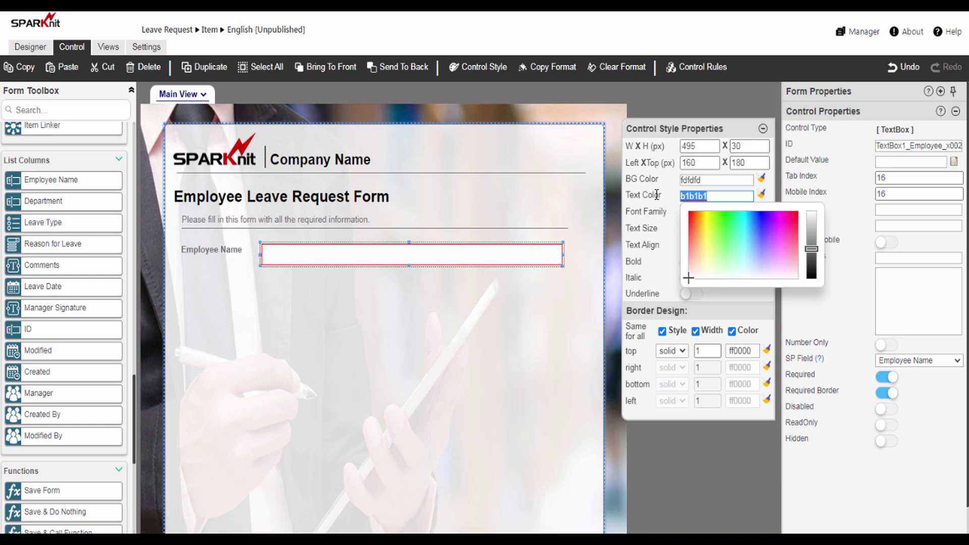
pyautogui.write('707070')
pyautogui.press('Return')
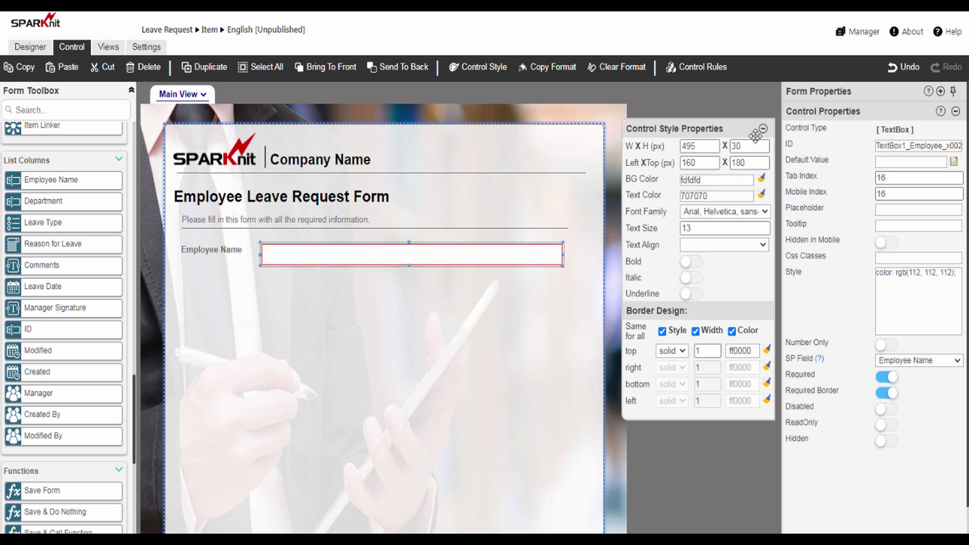
pyautogui.click(762, 129)
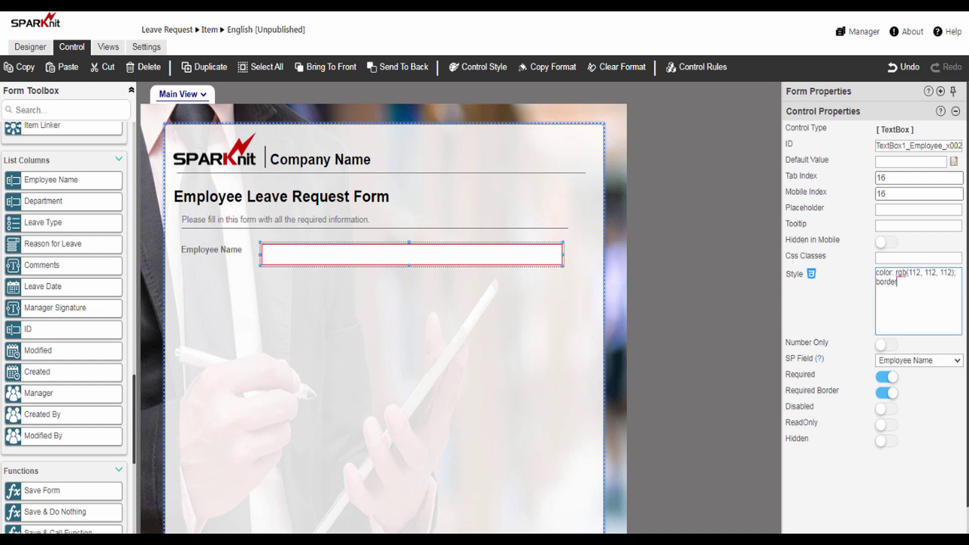
pyautogui.write('-radius: 5px; cursor: move; padding-left: 9px !important; background-color: rgb(255, 255, 255) !important;')
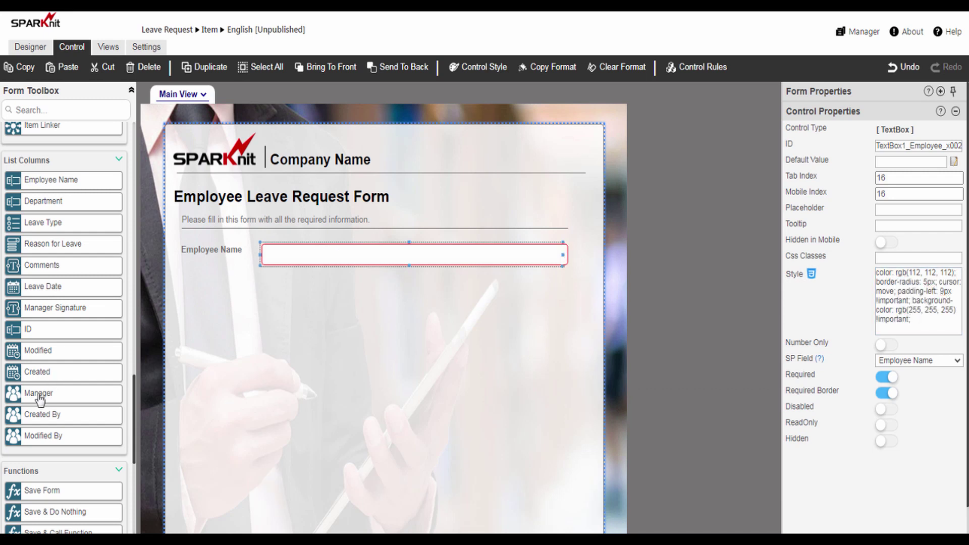
pyautogui.moveTo(40, 399); pyautogui.dragTo(298, 291)
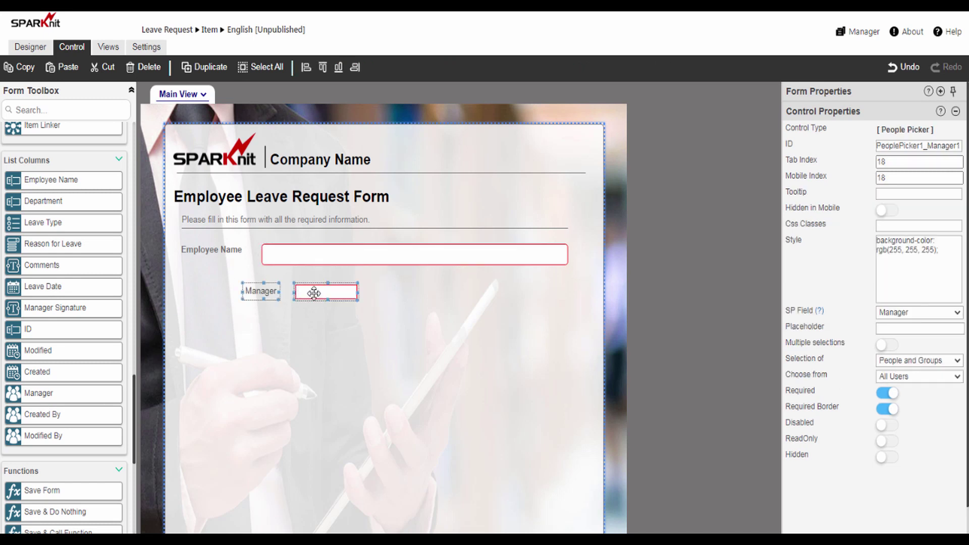
# - Copy the Employee Name label format to the Manager label, left-align it, and set Top to 230
pyautogui.click(258, 293)
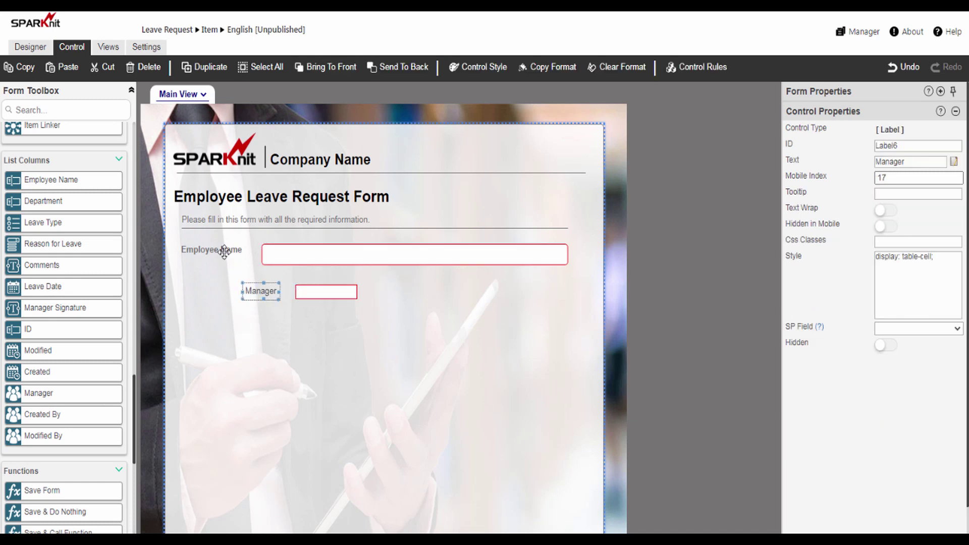
pyautogui.click(230, 251)
pyautogui.click(551, 68)
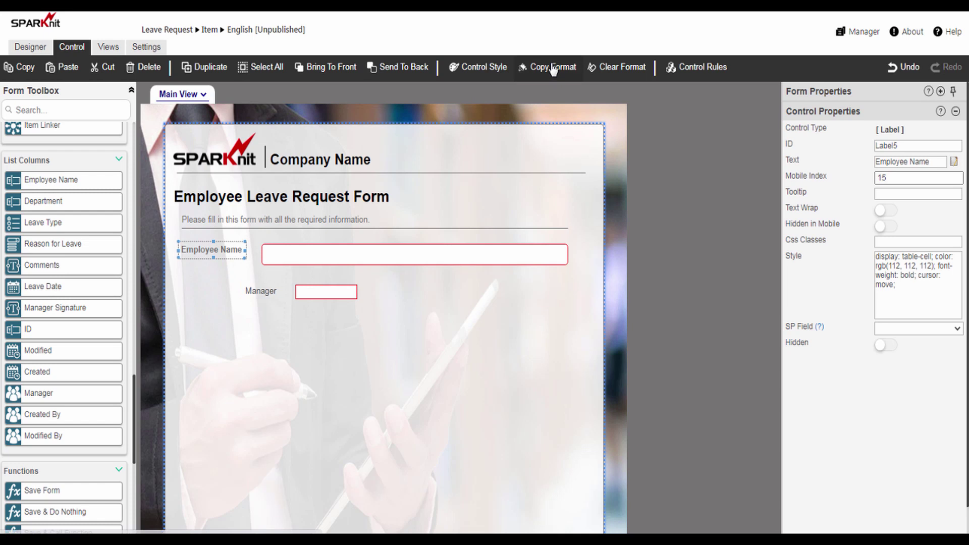
pyautogui.click(261, 293)
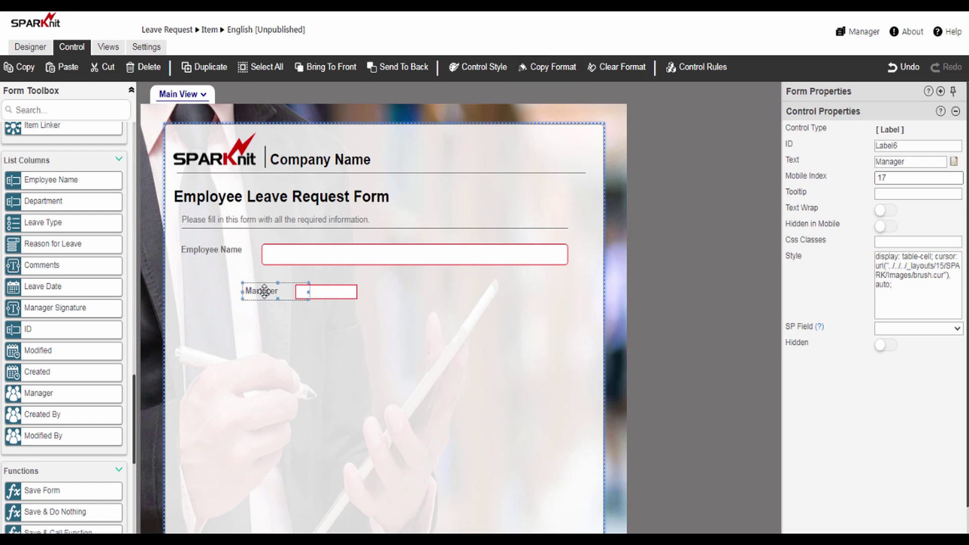
pyautogui.keyDown('ctrl'); pyautogui.click(224, 251); pyautogui.keyUp('ctrl')
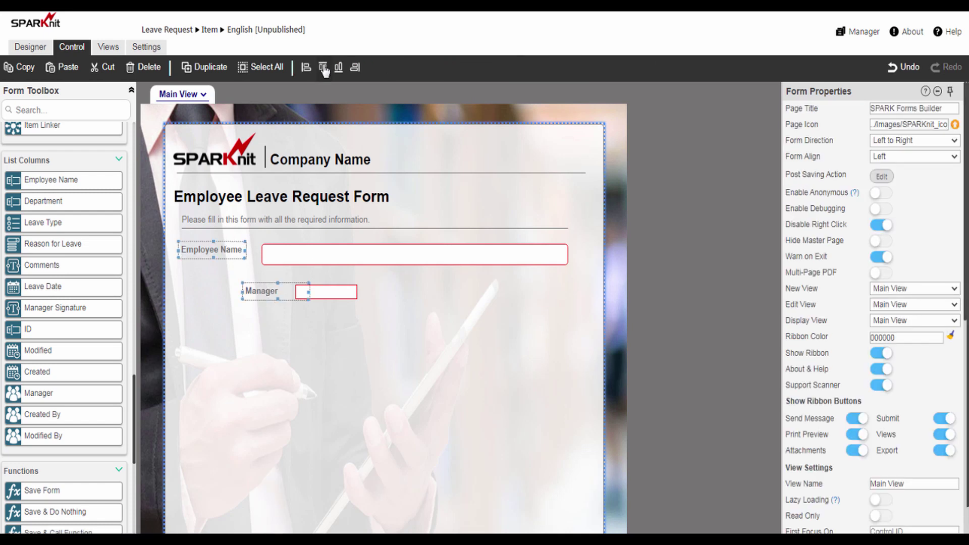
pyautogui.click(306, 68)
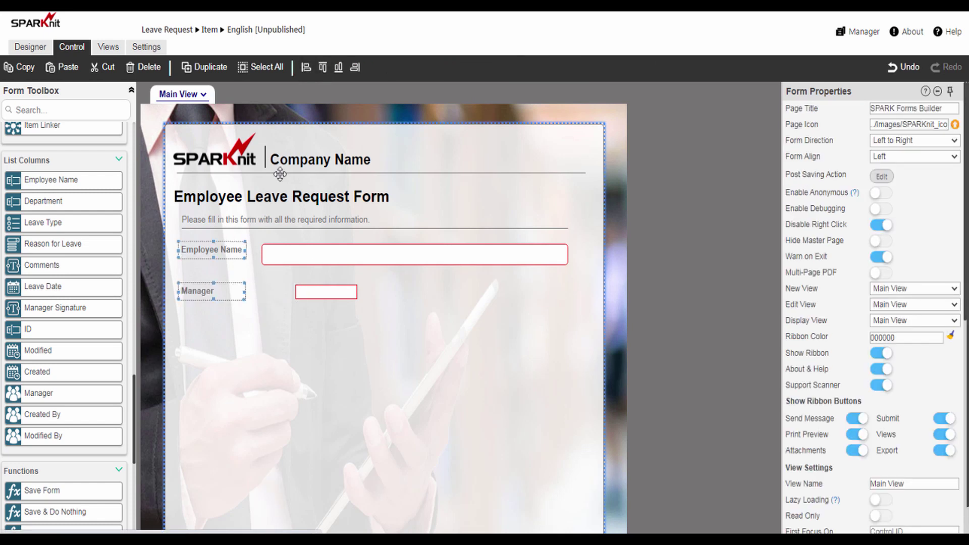
pyautogui.click(222, 292)
pyautogui.doubleClick(739, 162)
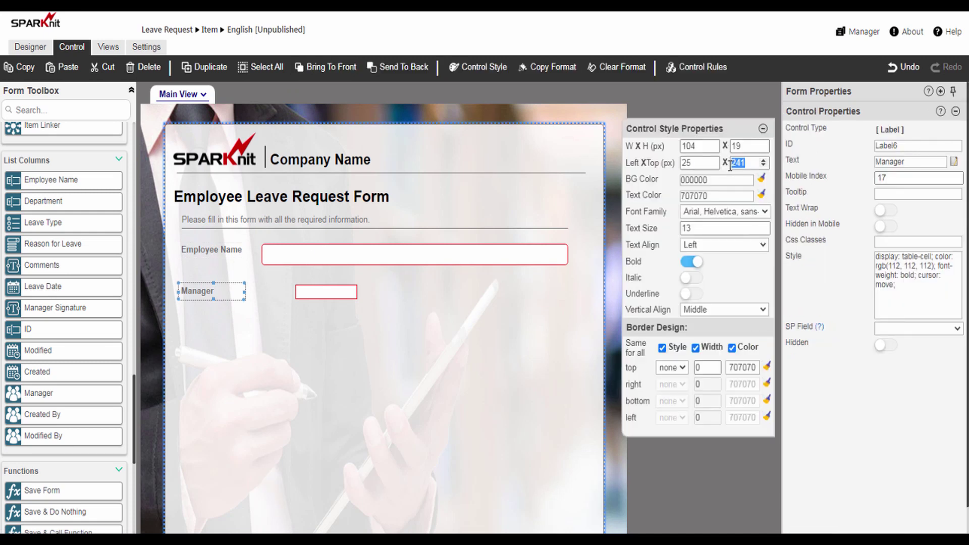
pyautogui.write('230')
pyautogui.click(659, 174)
# - Copy the Employee Name box format to the Manager input, left-align it, and narrow it to about half width
pyautogui.click(354, 254)
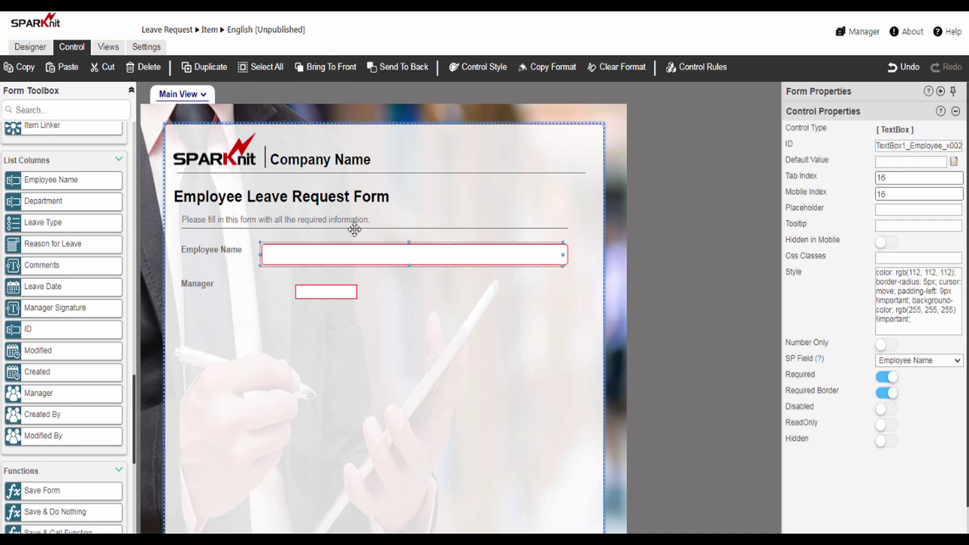
pyautogui.click(545, 71)
pyautogui.click(320, 293)
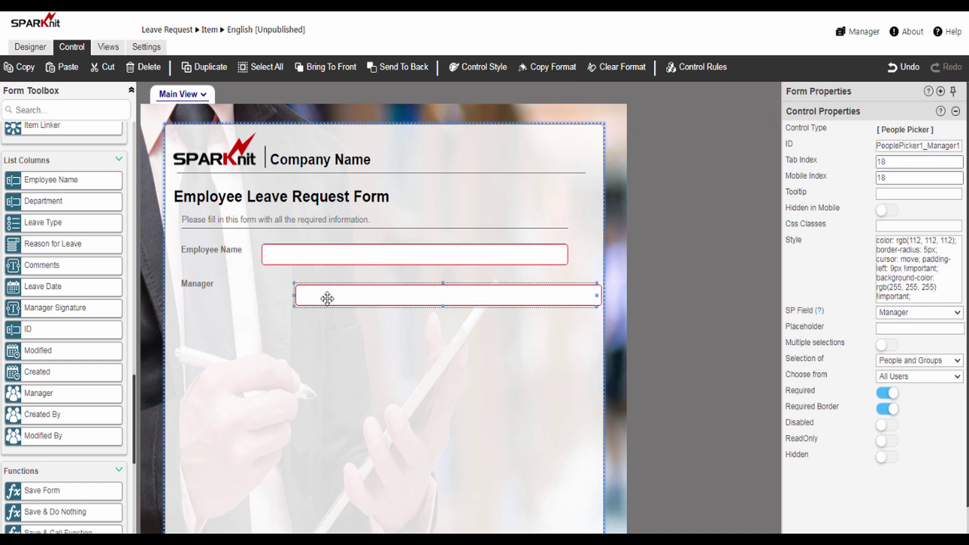
pyautogui.keyDown('ctrl'); pyautogui.click(295, 264); pyautogui.keyUp('ctrl')
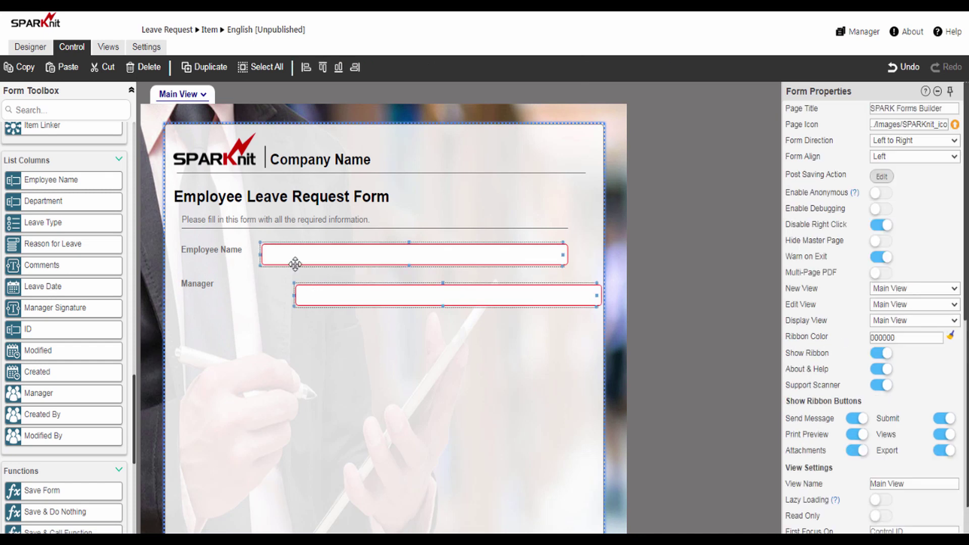
pyautogui.click(306, 67)
pyautogui.click(280, 291)
pyautogui.moveTo(280, 291); pyautogui.dragTo(280, 289)
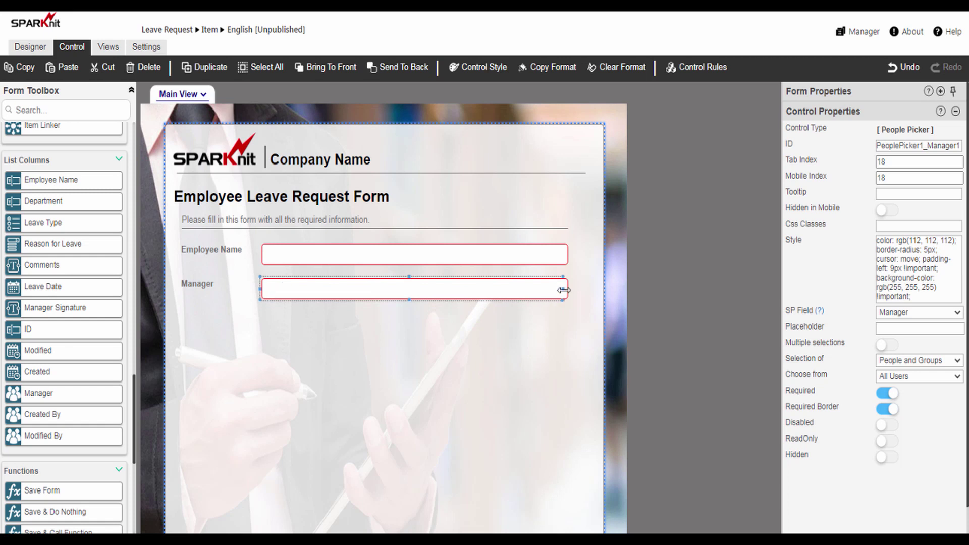
pyautogui.moveTo(559, 289); pyautogui.dragTo(399, 289)
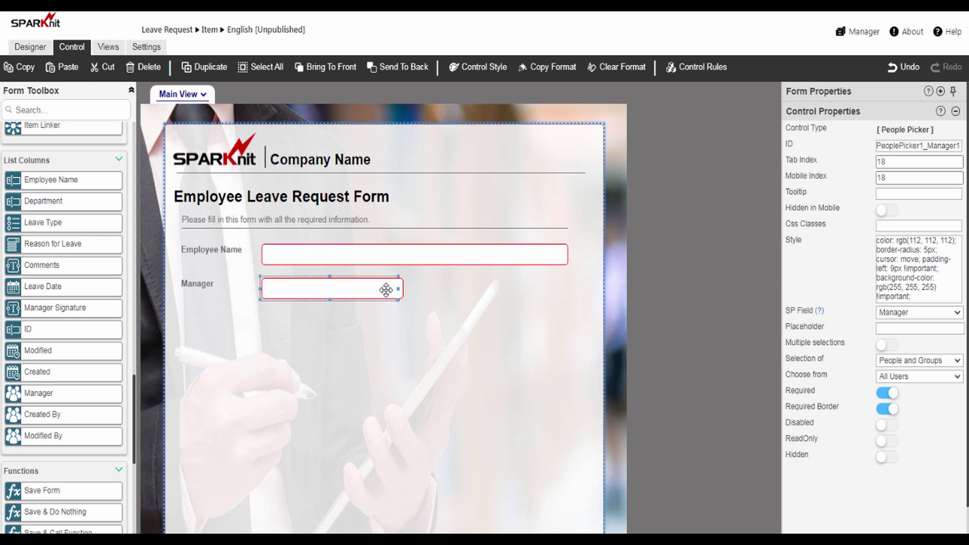
pyautogui.moveTo(386, 289); pyautogui.dragTo(324, 277)
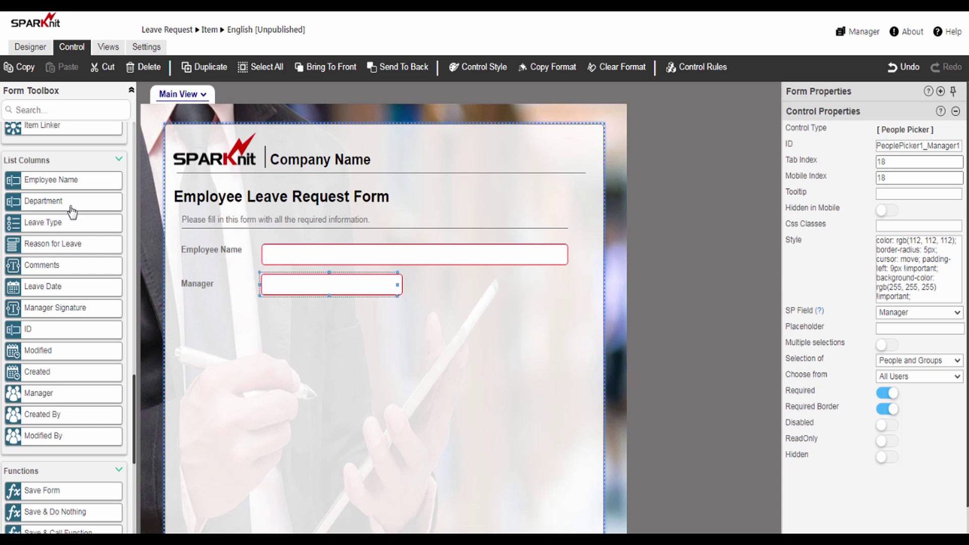
# - Place Department beside Manager, Leave Type below it, Reason for Leave beside that, and Leave Date underneath
pyautogui.moveTo(46, 209); pyautogui.dragTo(448, 288)
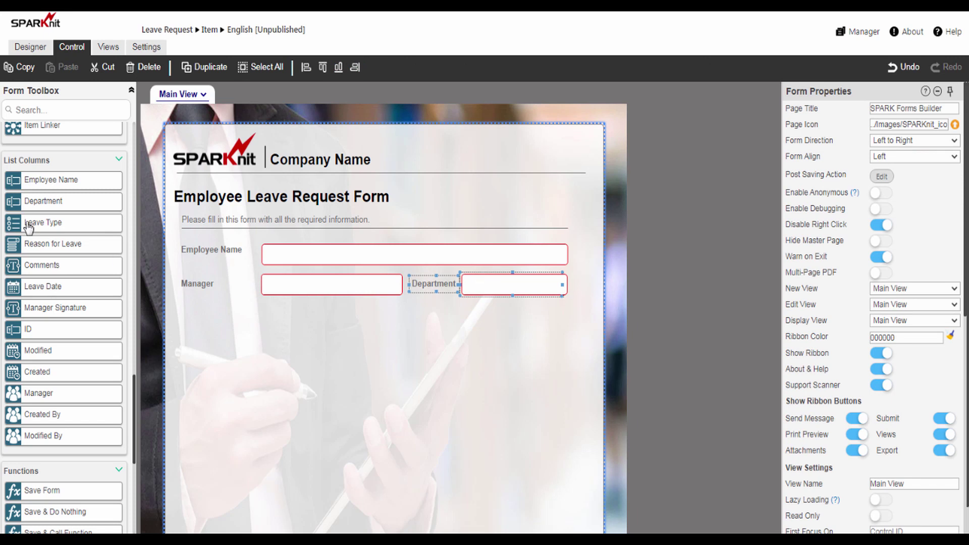
pyautogui.moveTo(28, 228); pyautogui.dragTo(304, 323)
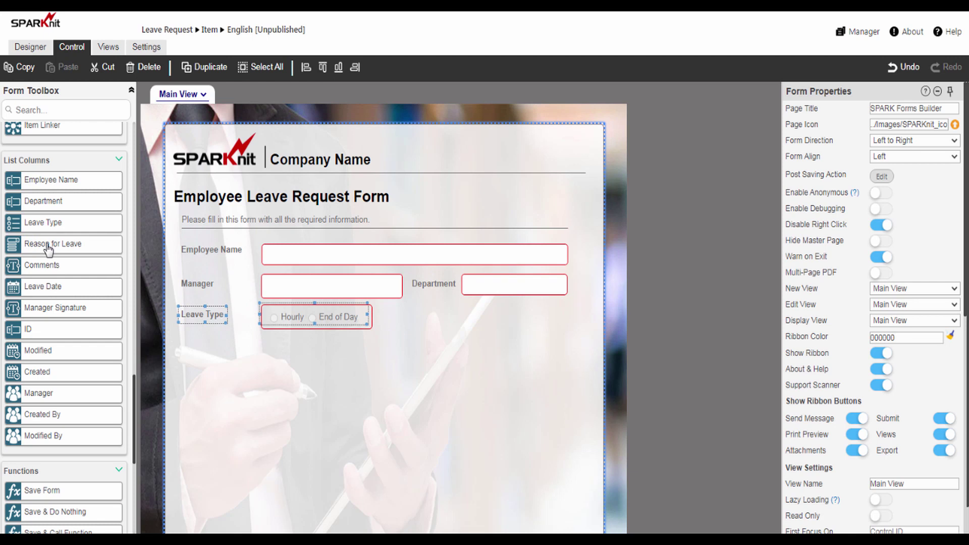
pyautogui.moveTo(47, 247); pyautogui.dragTo(501, 317)
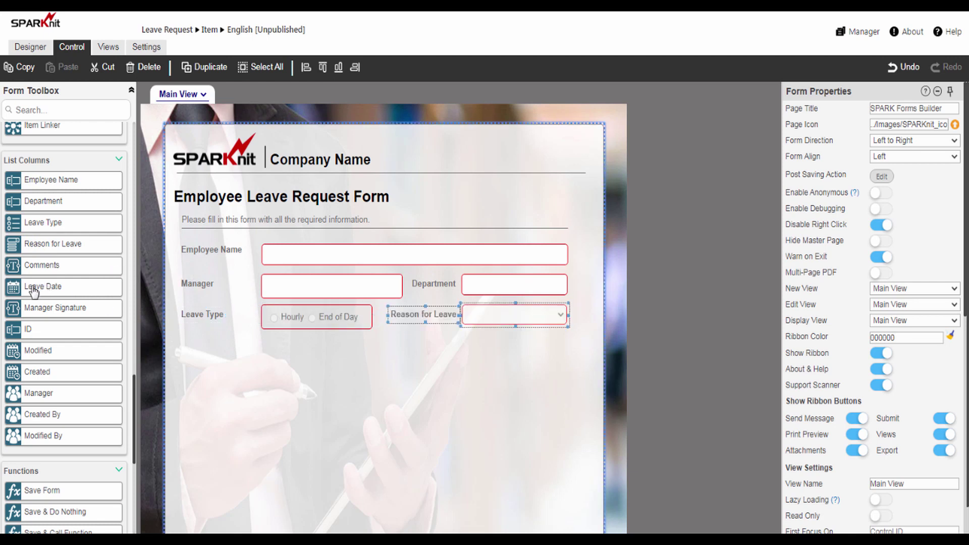
pyautogui.moveTo(33, 291); pyautogui.dragTo(282, 351)
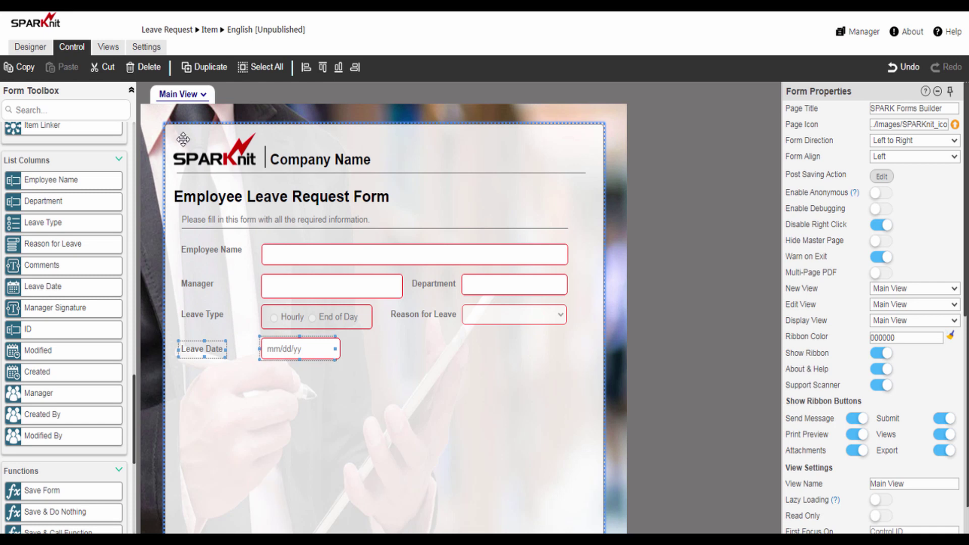
# - Create a new single-line text list column named Leave Time
pyautogui.click(147, 48)
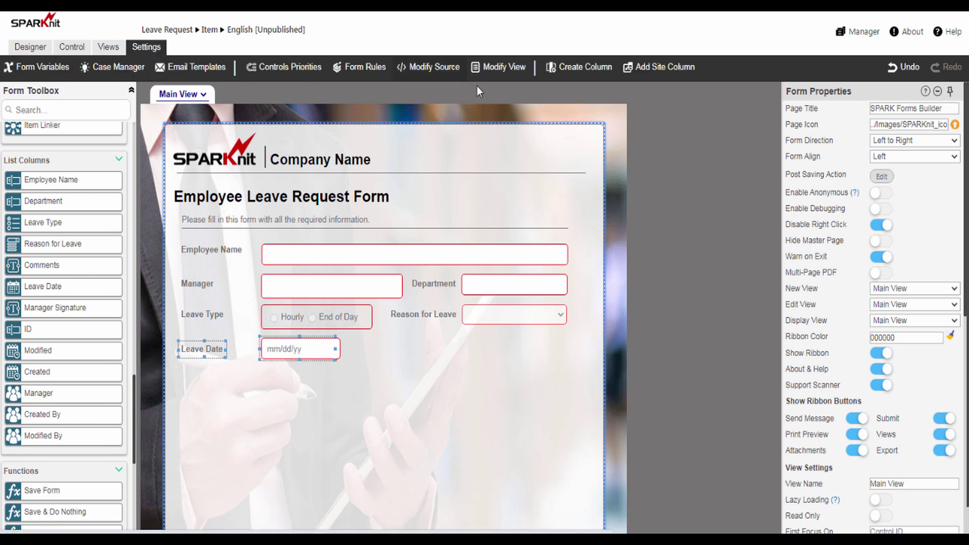
pyautogui.click(578, 71)
pyautogui.write('Leave Time')
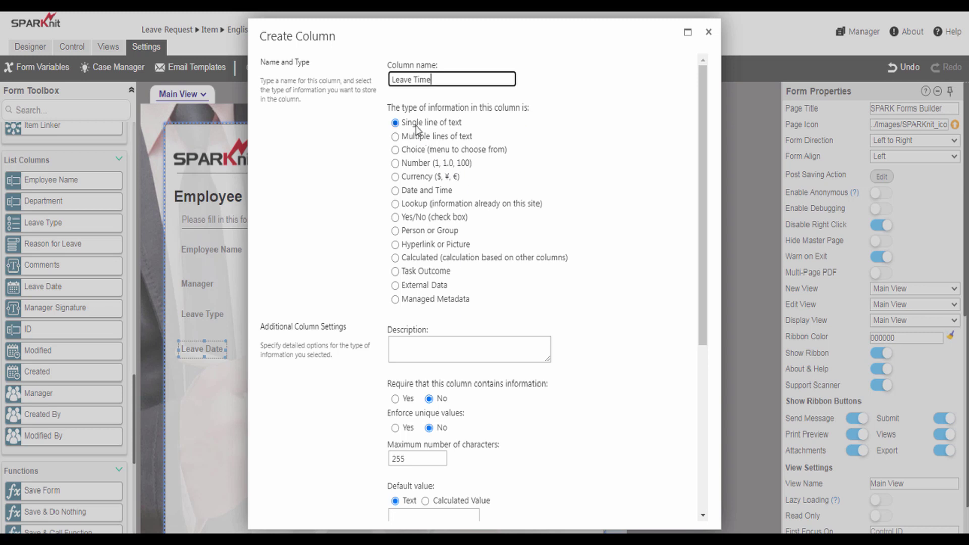
pyautogui.click(703, 132)
pyautogui.moveTo(702, 127); pyautogui.dragTo(696, 354)
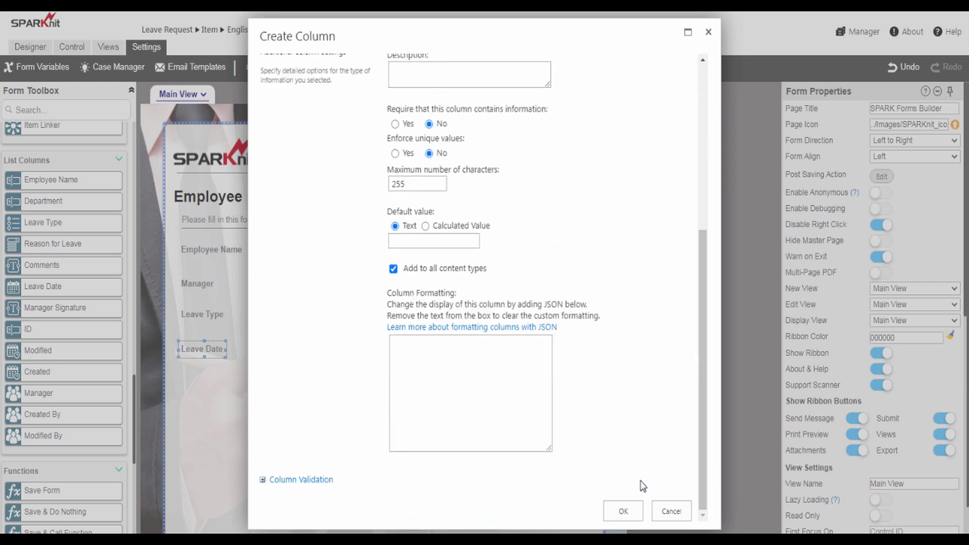
pyautogui.click(622, 511)
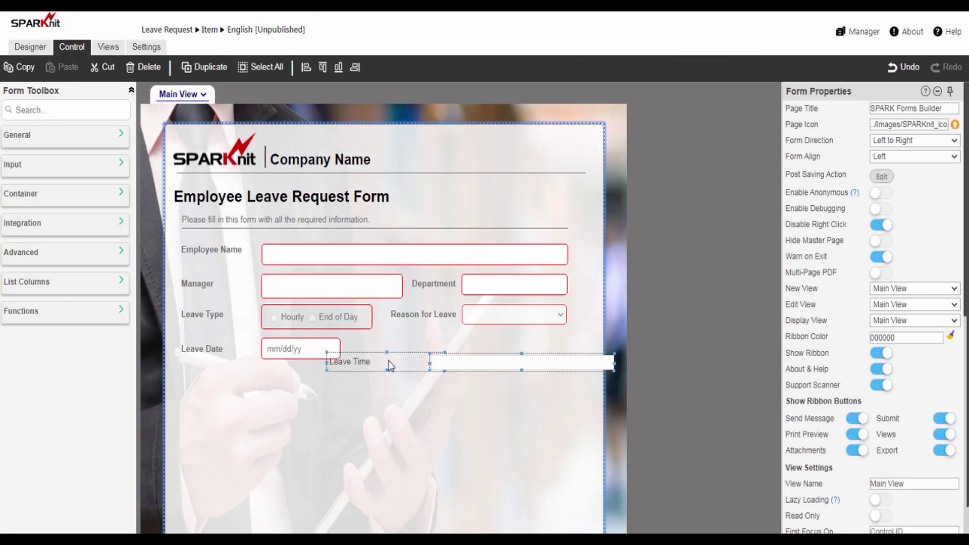
# - Copy the Leave Date label's formatting onto the Leave Time label
pyautogui.click(389, 361)
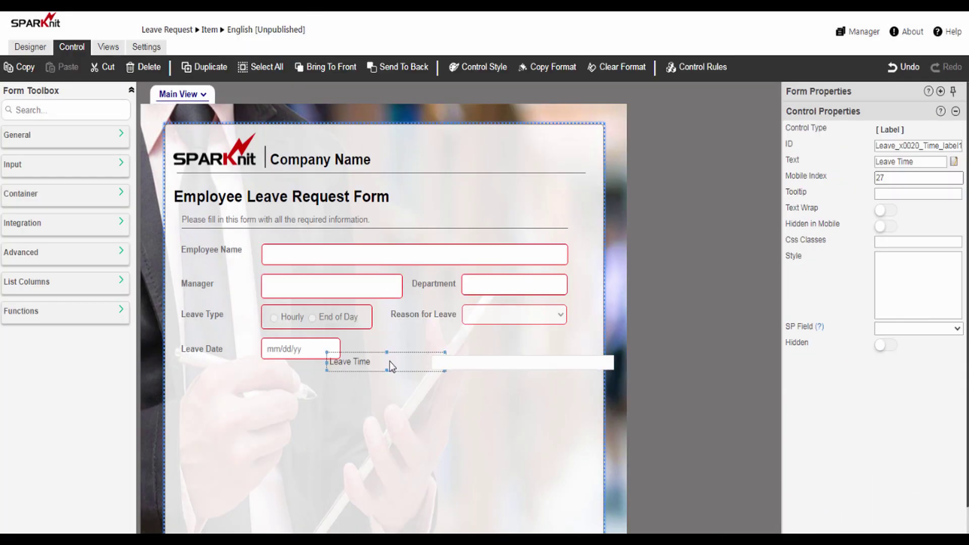
pyautogui.click(215, 351)
pyautogui.click(546, 67)
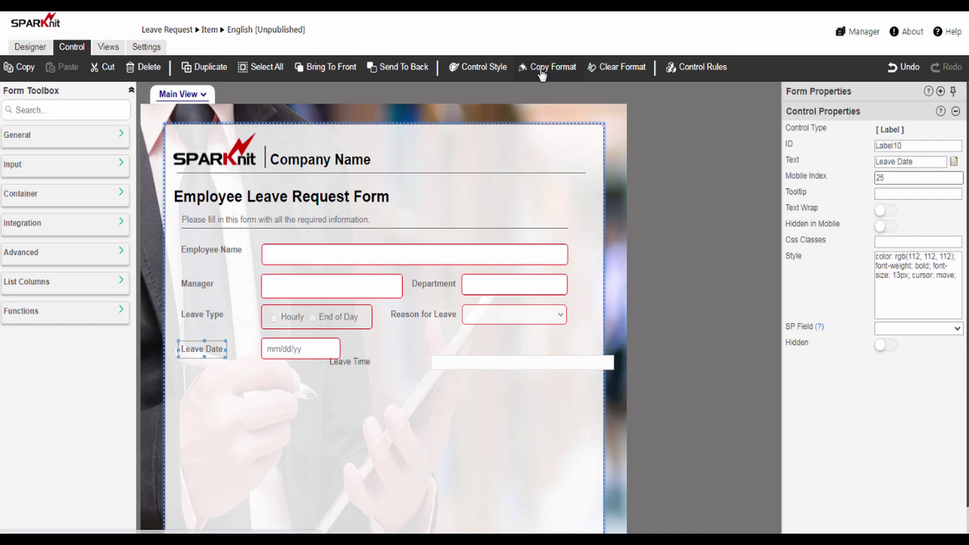
pyautogui.click(364, 359)
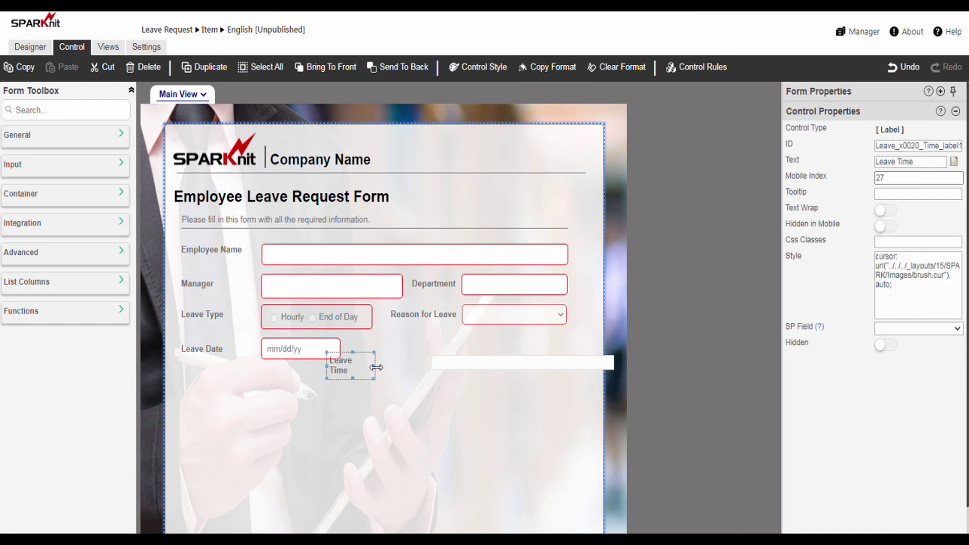
pyautogui.click(460, 362)
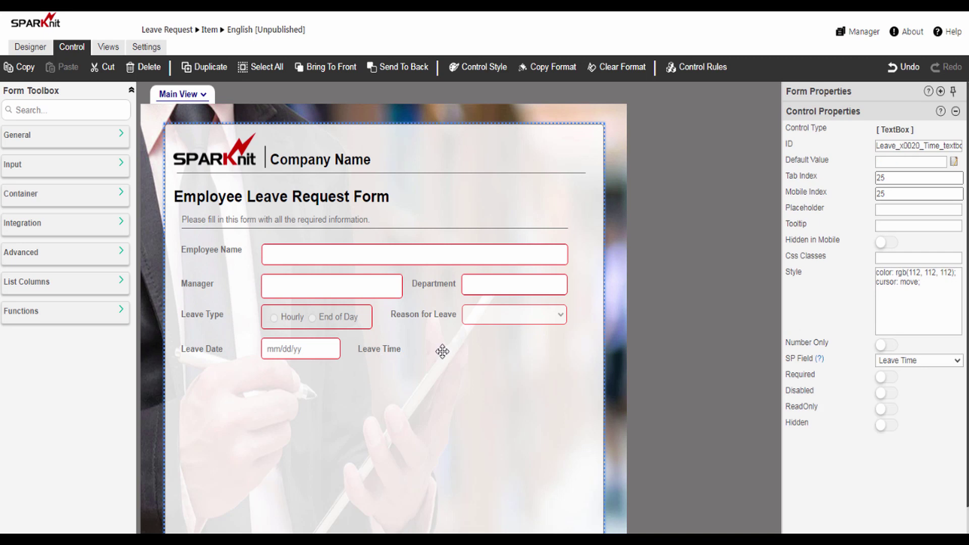
# - Place a Time control beside Leave Time and make it narrower
pyautogui.click(120, 166)
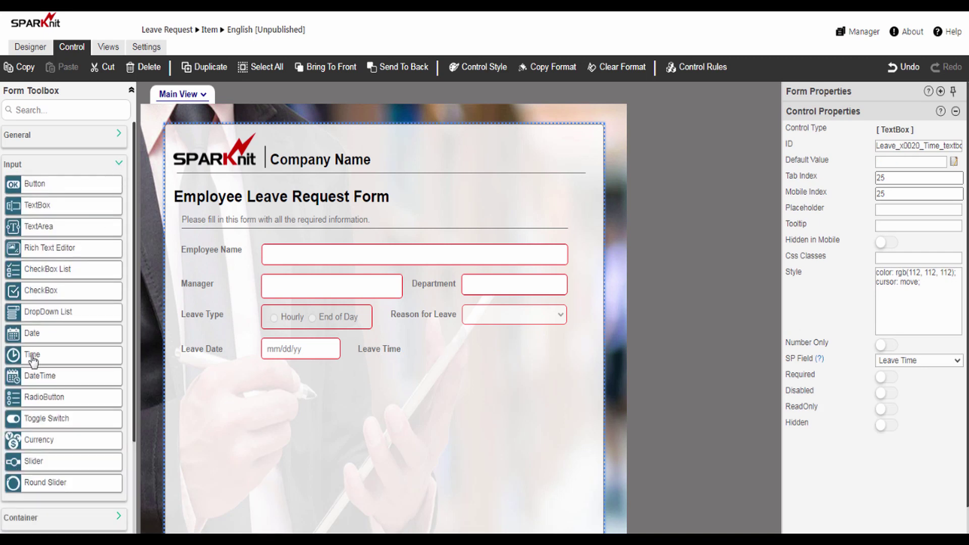
pyautogui.moveTo(32, 359); pyautogui.dragTo(444, 350)
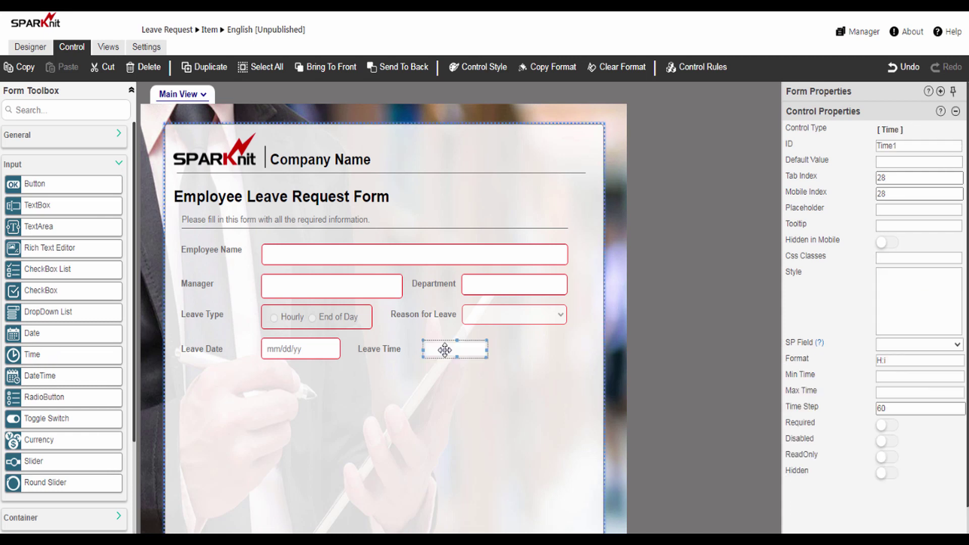
pyautogui.click(318, 353)
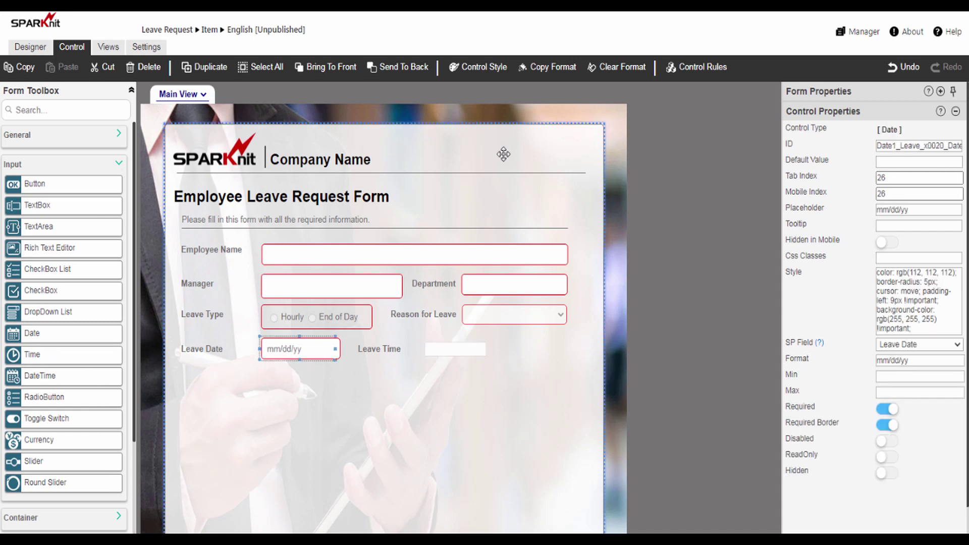
pyautogui.click(454, 352)
pyautogui.moveTo(482, 348); pyautogui.dragTo(449, 350)
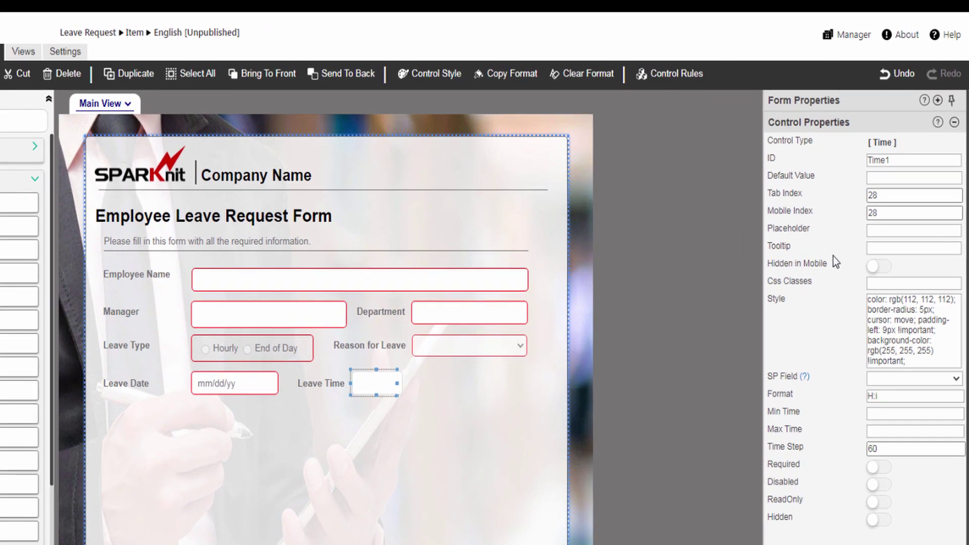
# - Set the time picker's ID to LeaveTime and placeholder to HH:MM, bind it to Leave Time, and make it required
pyautogui.click(893, 161)
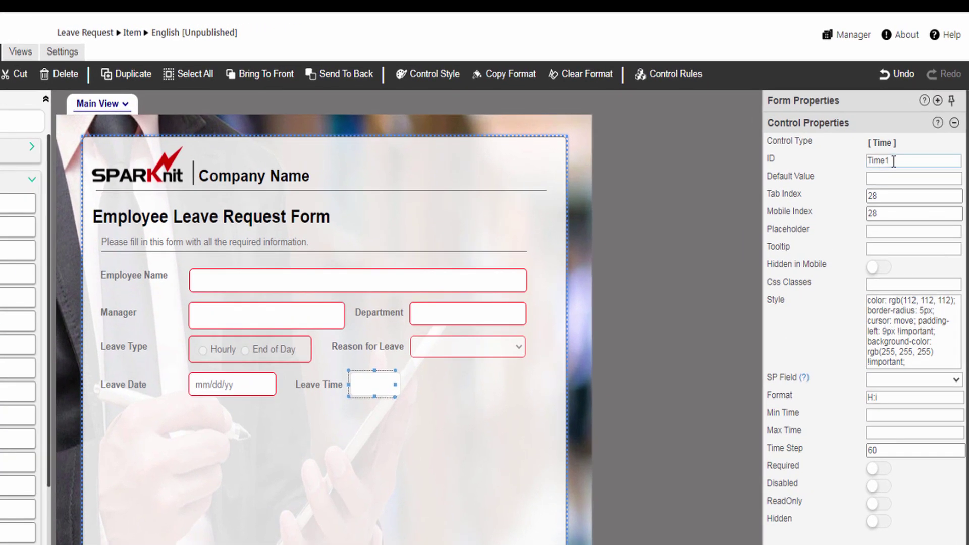
pyautogui.moveTo(903, 161); pyautogui.dragTo(840, 160)
pyautogui.write('LeaveTime')
pyautogui.click(882, 232)
pyautogui.write('HH:MM')
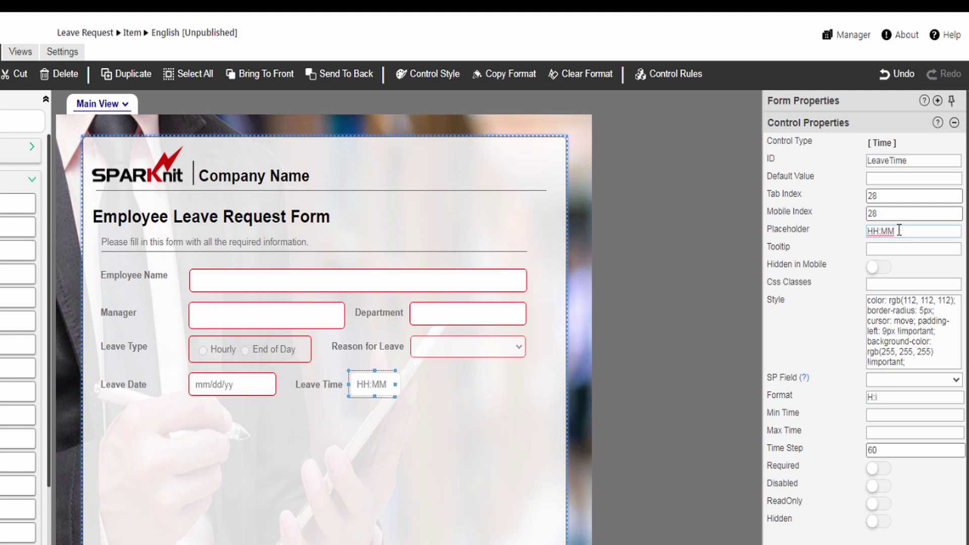
pyautogui.click(887, 384)
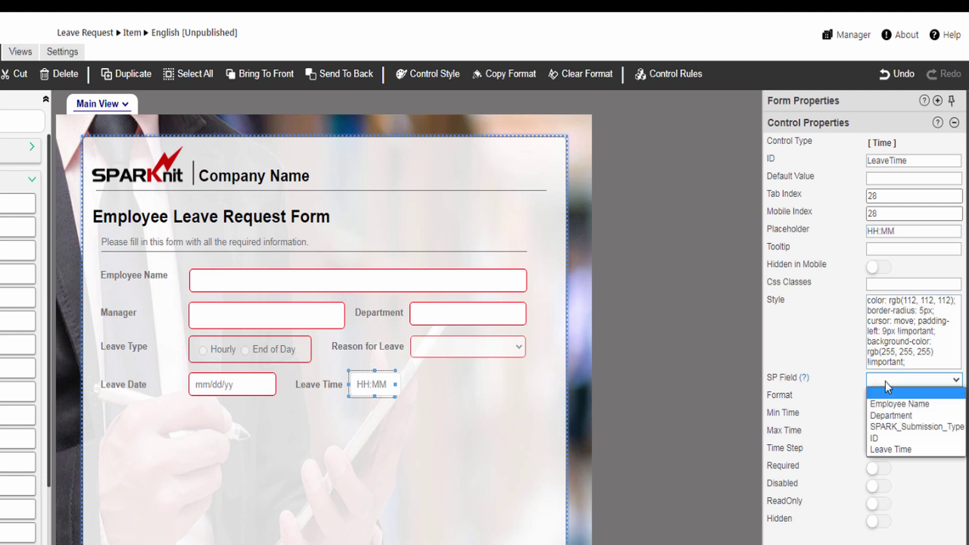
pyautogui.click(879, 449)
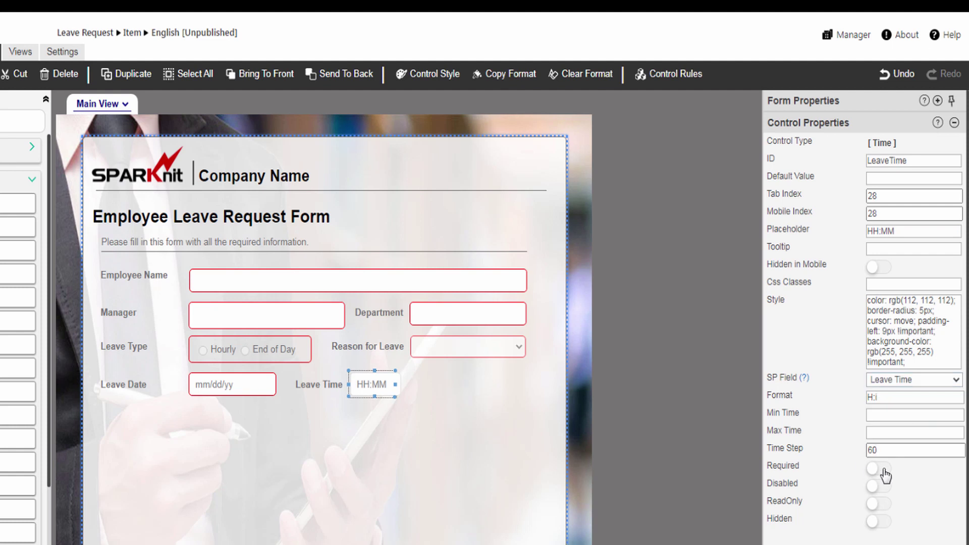
pyautogui.click(878, 469)
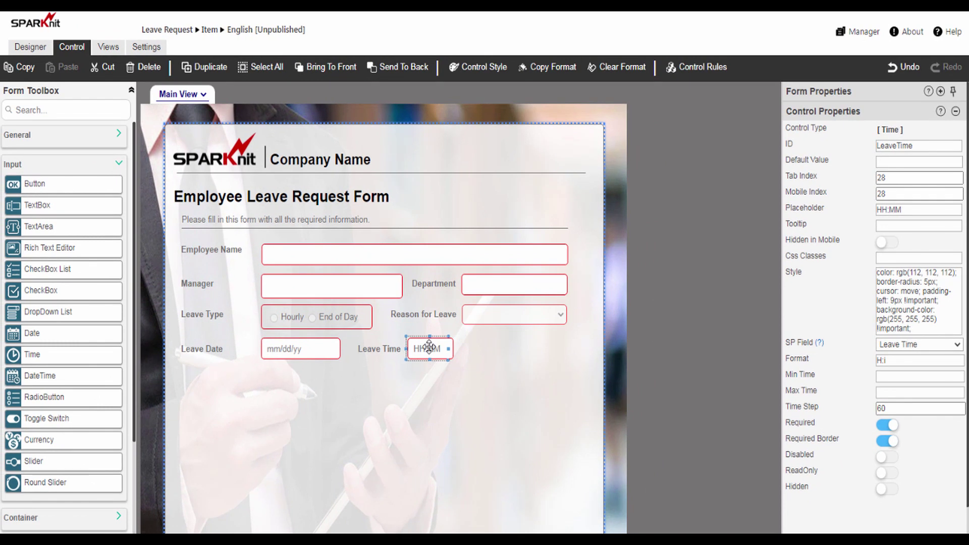
# - Add a list column named Return Time through Settings > Create Column
pyautogui.click(153, 48)
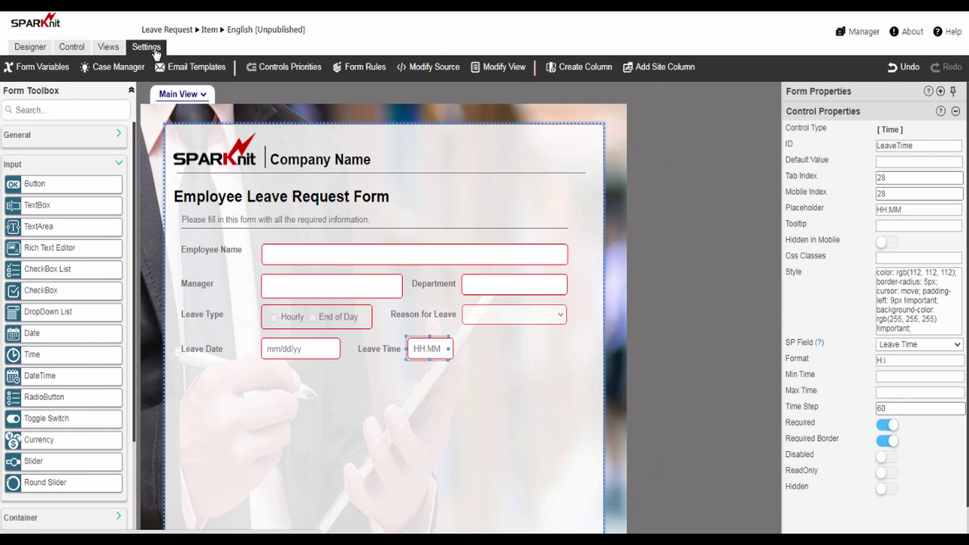
pyautogui.click(585, 68)
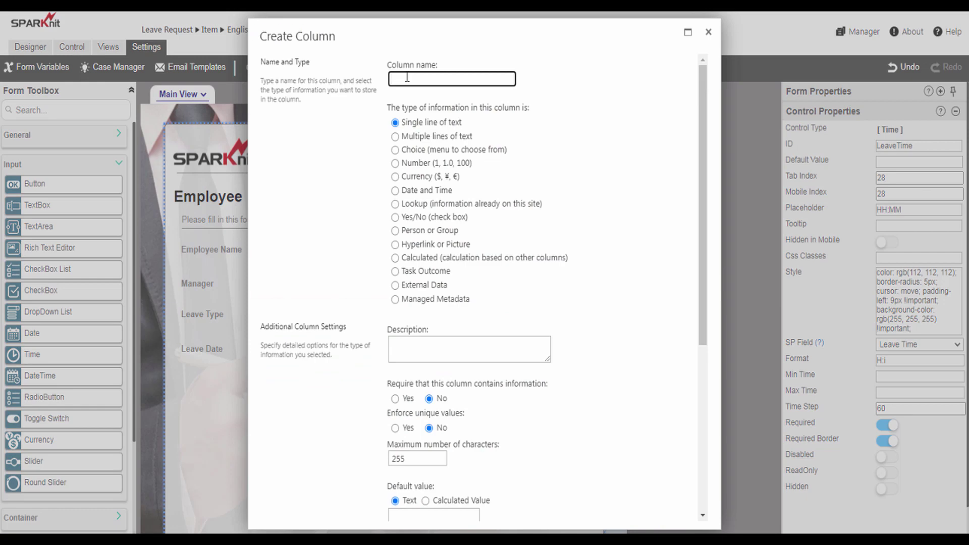
pyautogui.write('Return Time')
pyautogui.moveTo(697, 134); pyautogui.dragTo(656, 417)
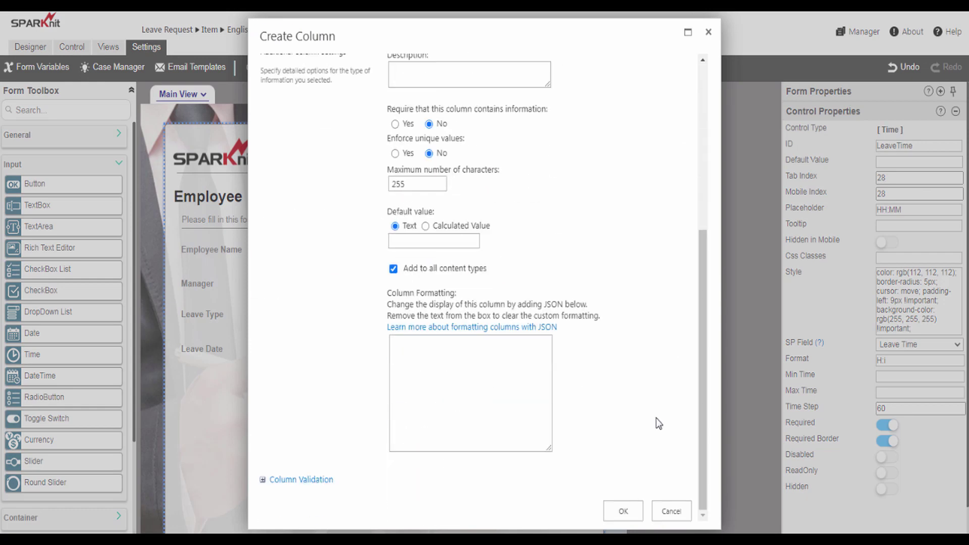
pyautogui.click(627, 513)
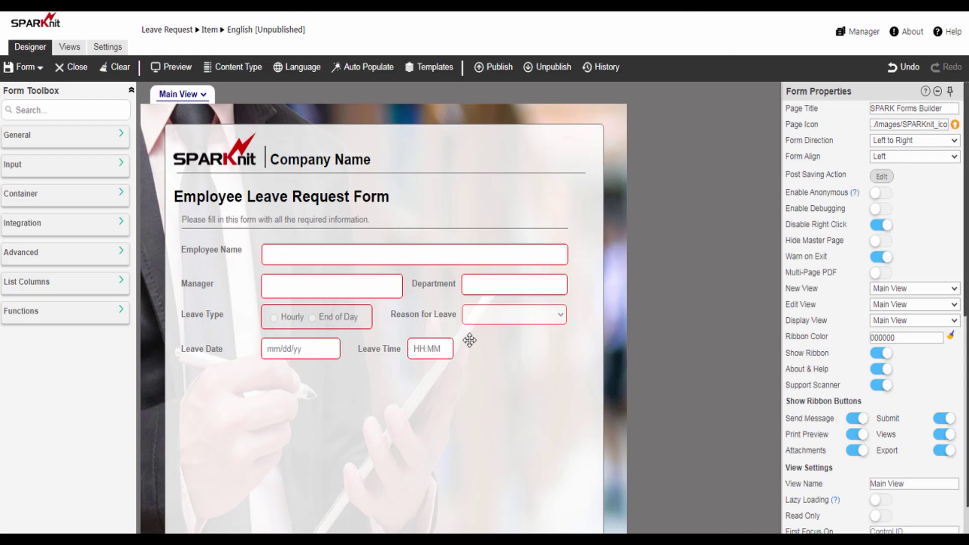
# - Duplicate the Leave Time label and picker, place the copy to the right, and relabel it Return Time
pyautogui.click(443, 349)
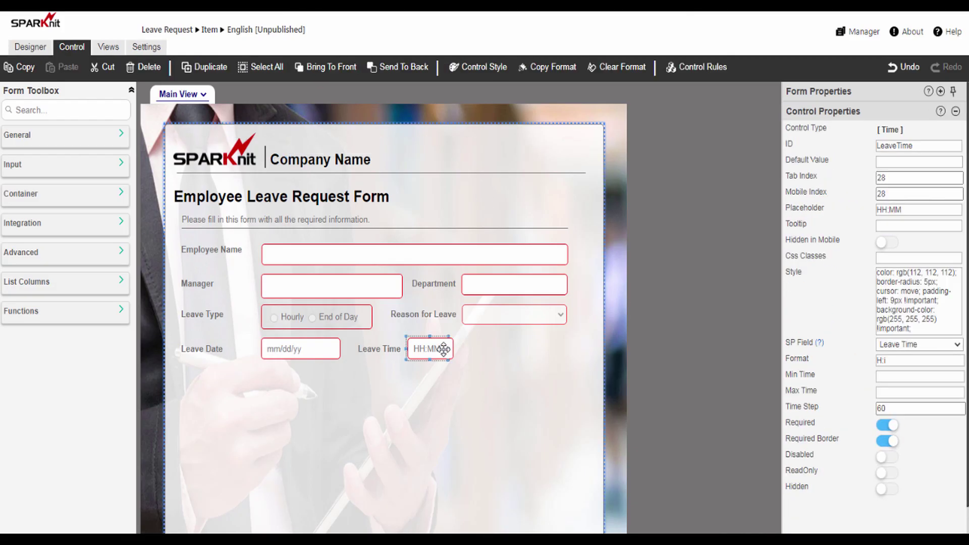
pyautogui.keyDown('ctrl'); pyautogui.click(387, 349); pyautogui.keyUp('ctrl')
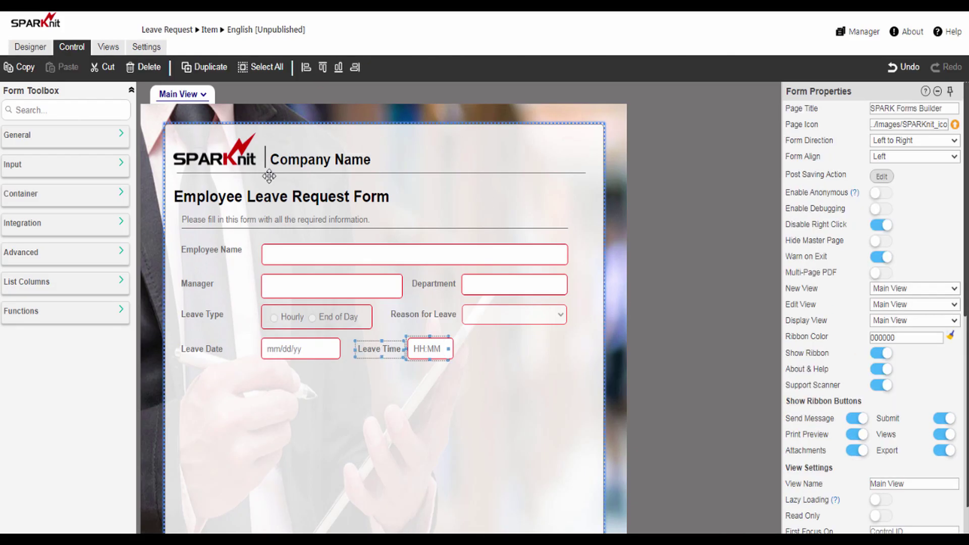
pyautogui.click(214, 77)
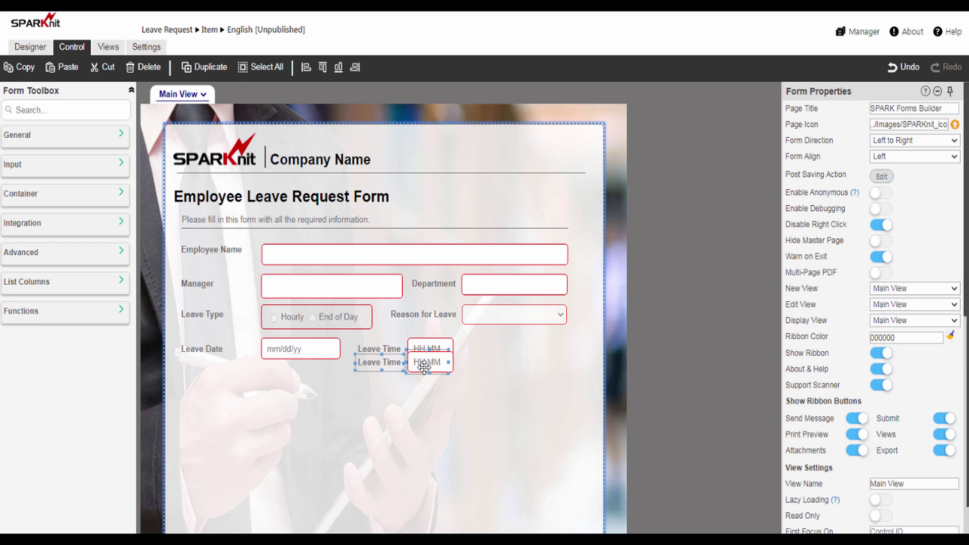
pyautogui.moveTo(517, 373); pyautogui.dragTo(511, 349)
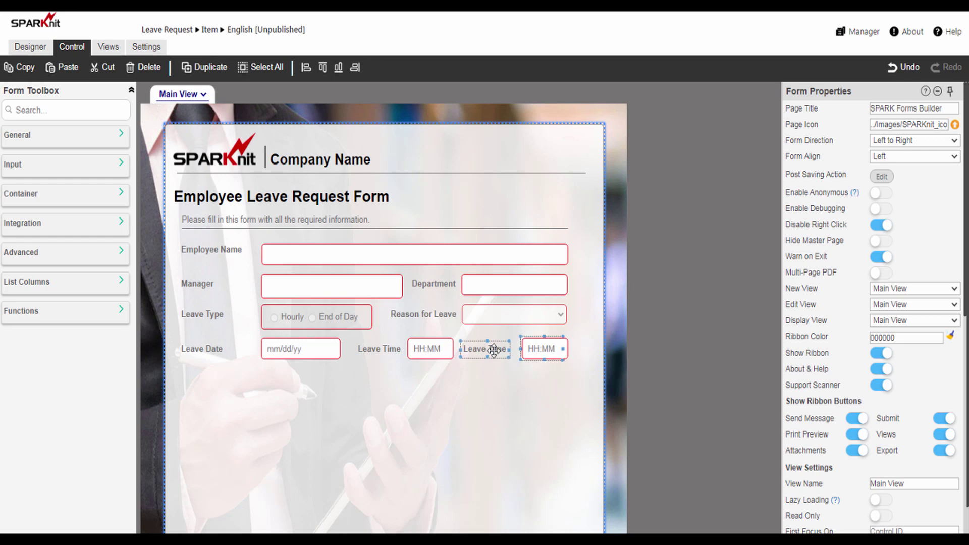
pyautogui.click(494, 349)
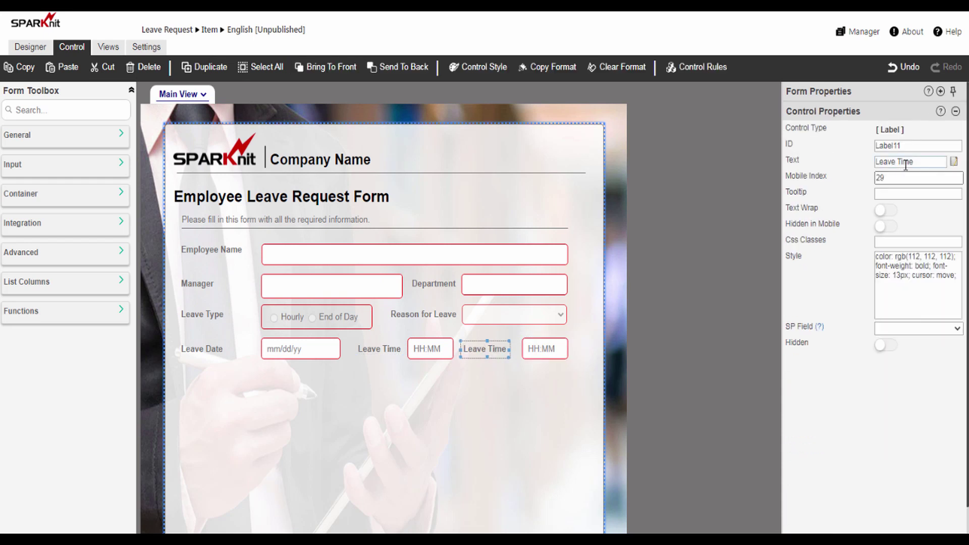
pyautogui.moveTo(924, 163); pyautogui.dragTo(861, 168)
pyautogui.write('Return Time')
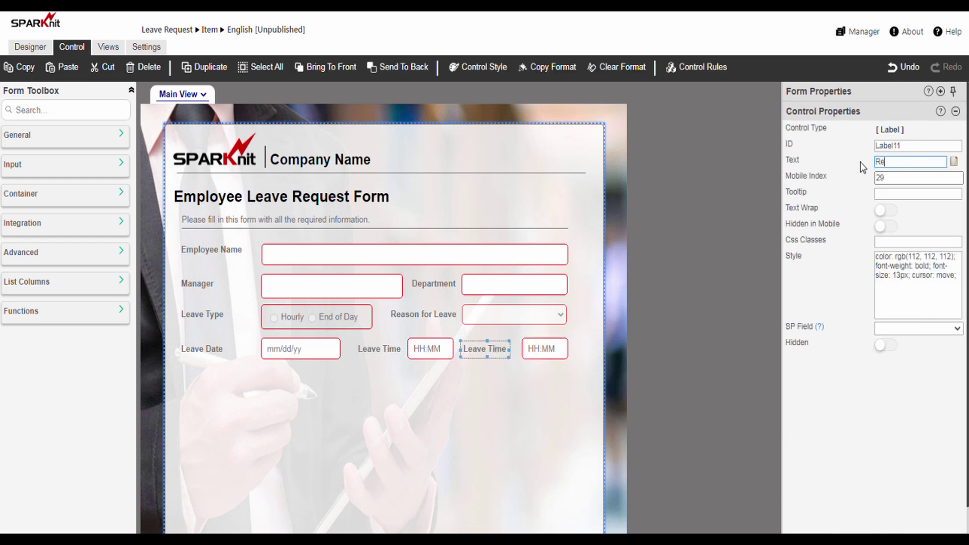
# - Set the copied picker's ID to ReturnTime and bind it to the Return Time column
pyautogui.click(547, 346)
pyautogui.click(916, 146)
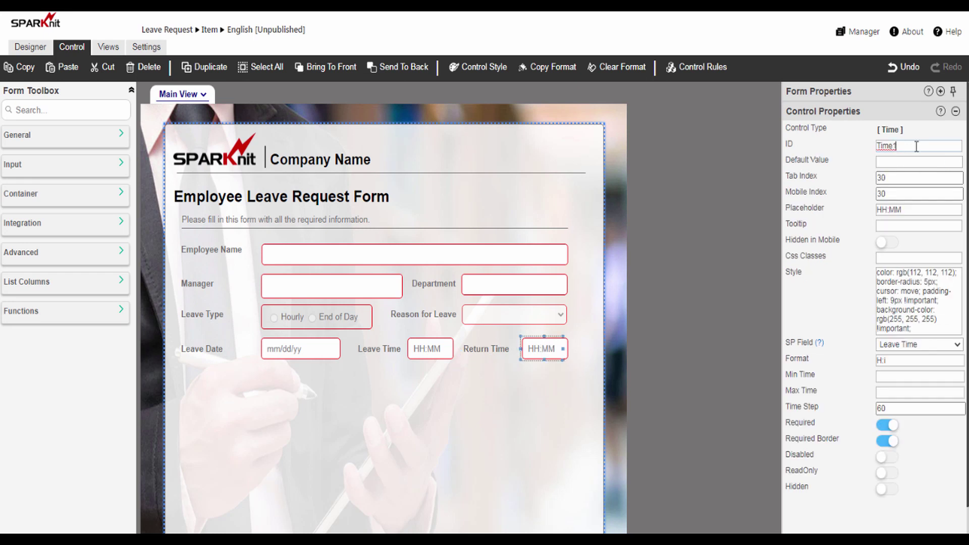
pyautogui.moveTo(919, 145); pyautogui.dragTo(872, 151)
pyautogui.write('ReturnTime')
pyautogui.click(897, 349)
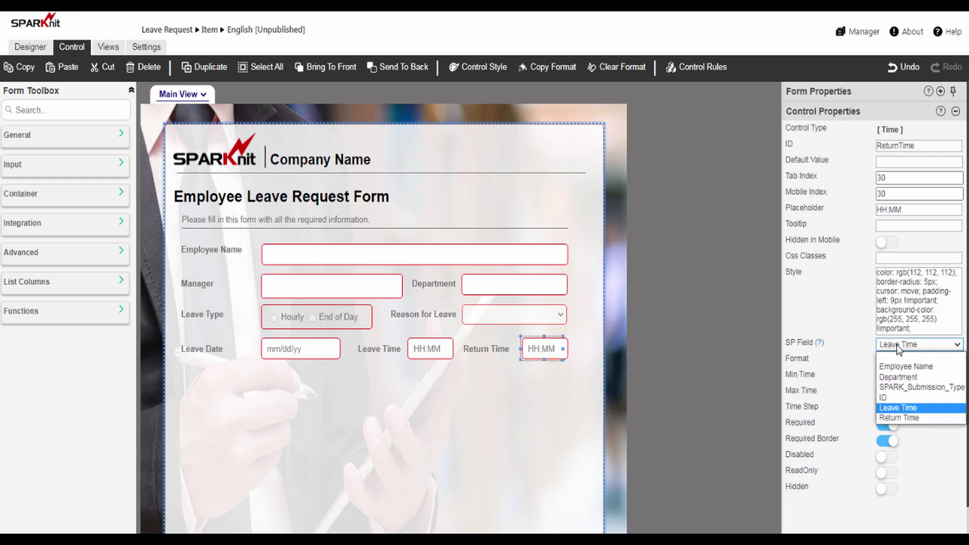
pyautogui.click(893, 418)
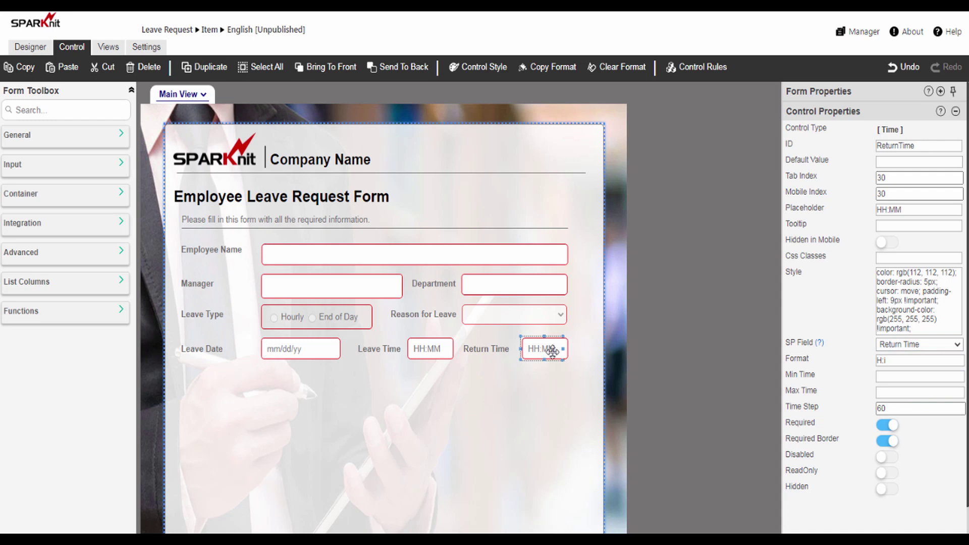
pyautogui.click(298, 317)
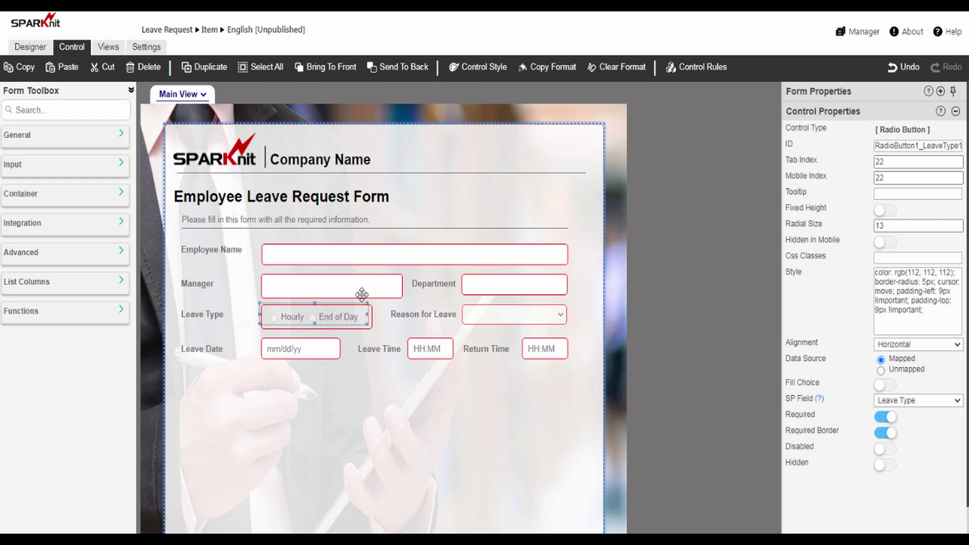
# - Create an action rule named 'Set Return Time' on the Leave Type choice, triggered onChange
pyautogui.click(702, 76)
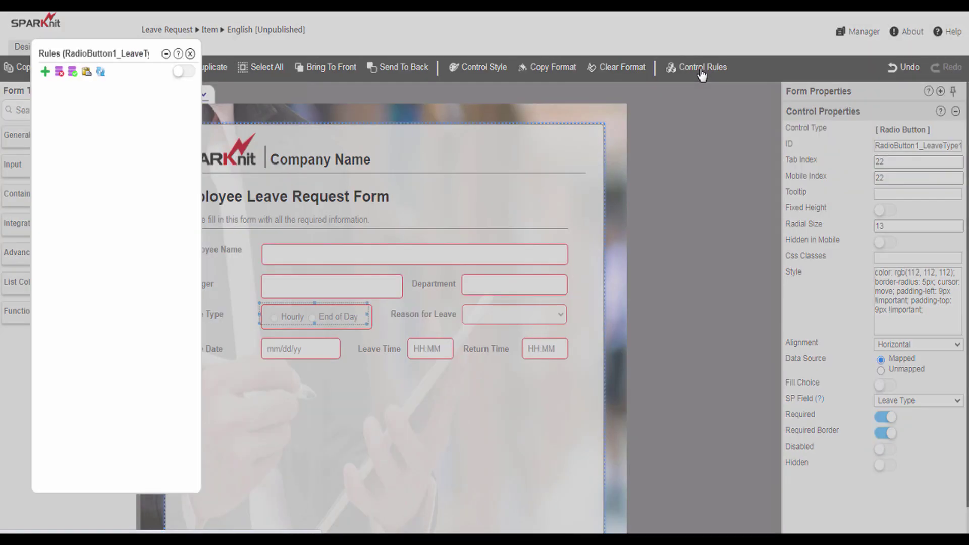
pyautogui.click(45, 71)
pyautogui.click(275, 116)
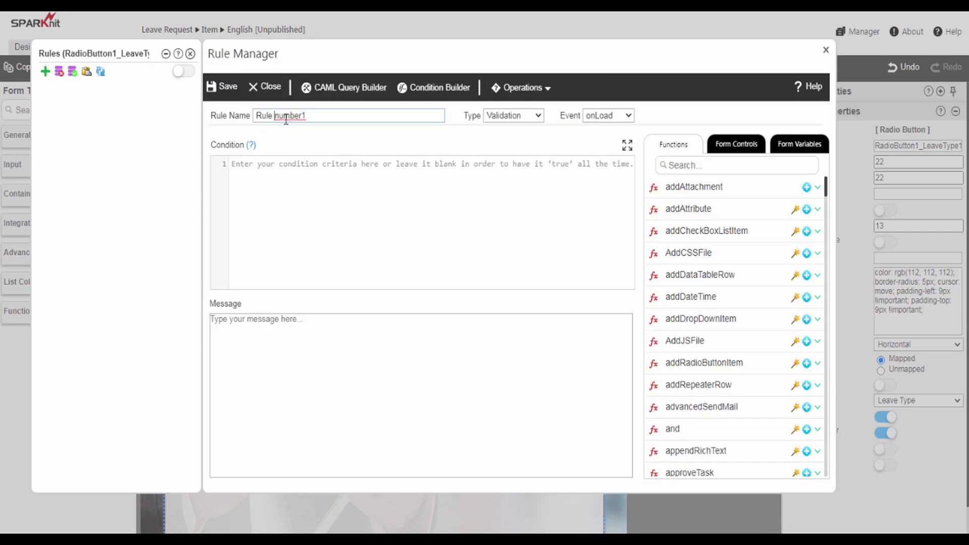
pyautogui.moveTo(317, 116); pyautogui.dragTo(251, 116)
pyautogui.write('Set Return Time')
pyautogui.click(489, 117)
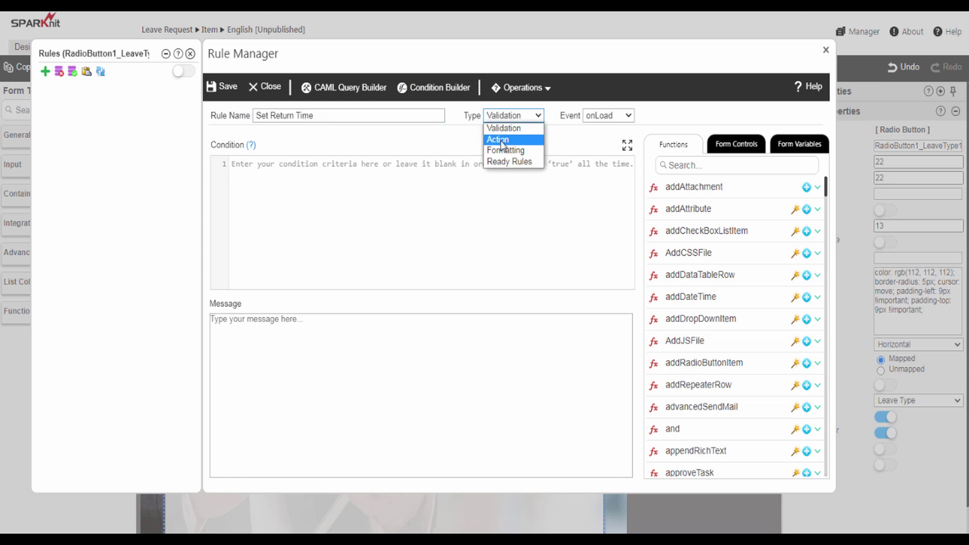
pyautogui.click(498, 138)
pyautogui.click(599, 117)
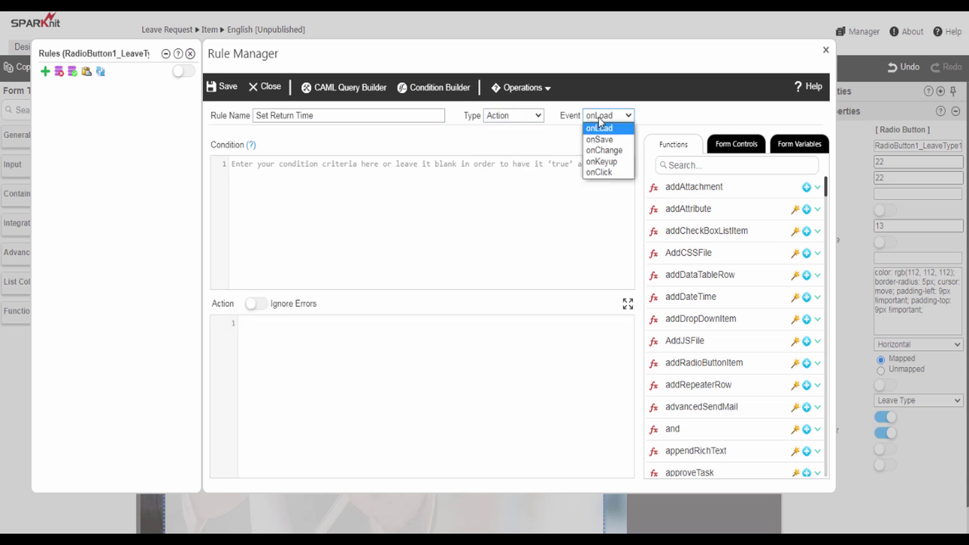
pyautogui.click(600, 151)
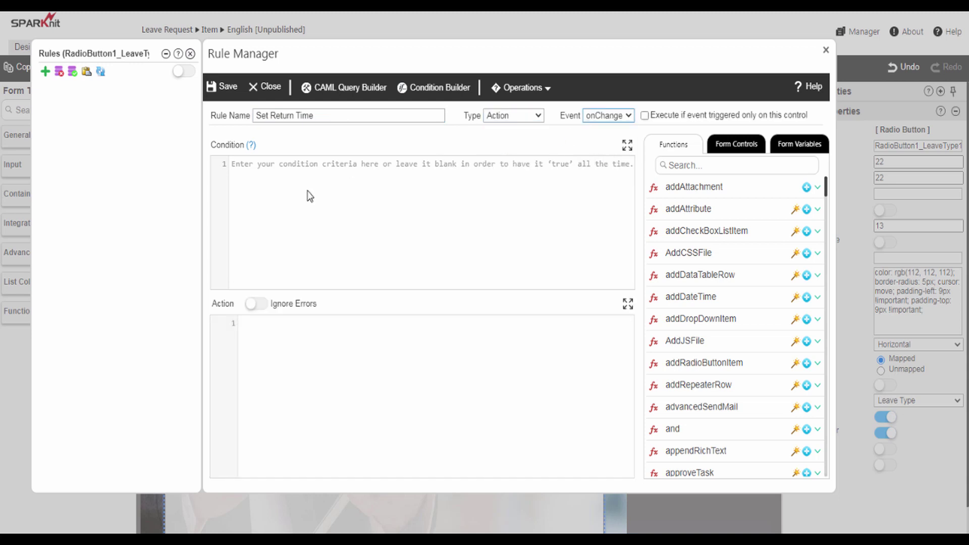
# - Set the rule condition to getRadioButton(RadioButton1_LeaveType1)=="End of Day"
pyautogui.click(255, 180)
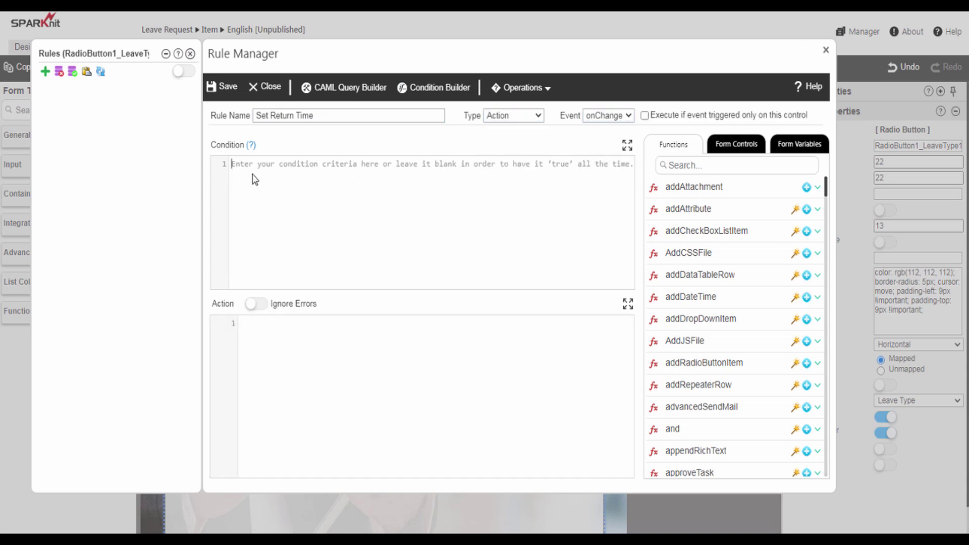
pyautogui.click(708, 169)
pyautogui.write('ge')
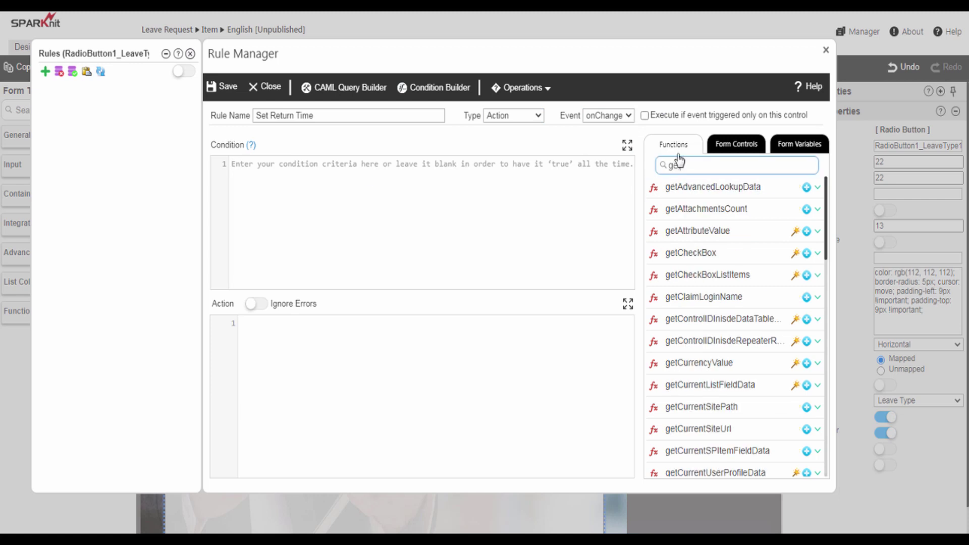
pyautogui.write('tRa')
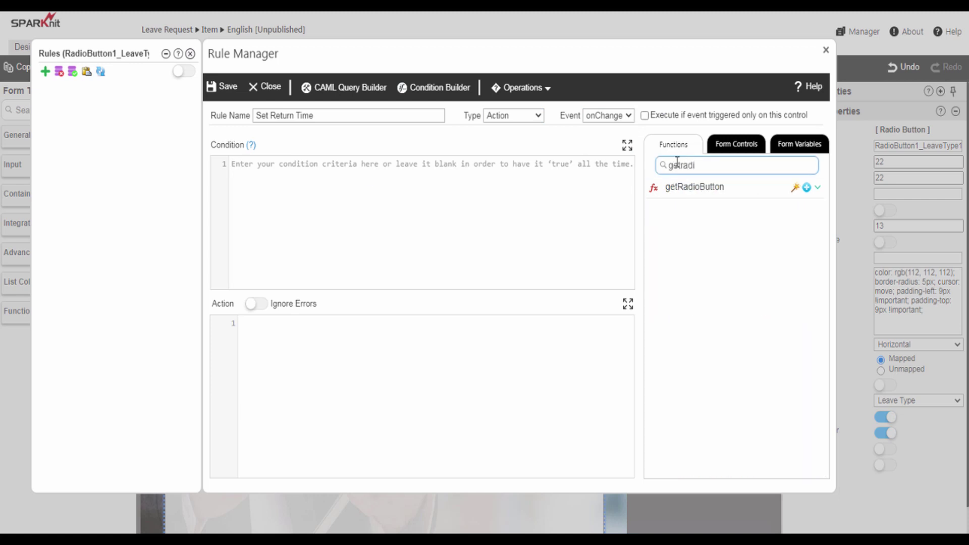
pyautogui.click(796, 190)
pyautogui.click(482, 155)
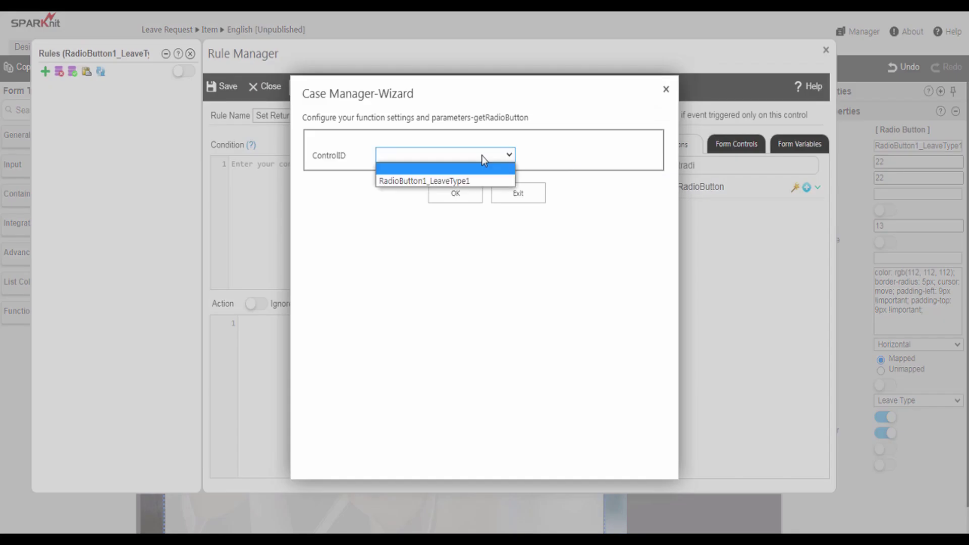
pyautogui.click(460, 180)
pyautogui.click(437, 195)
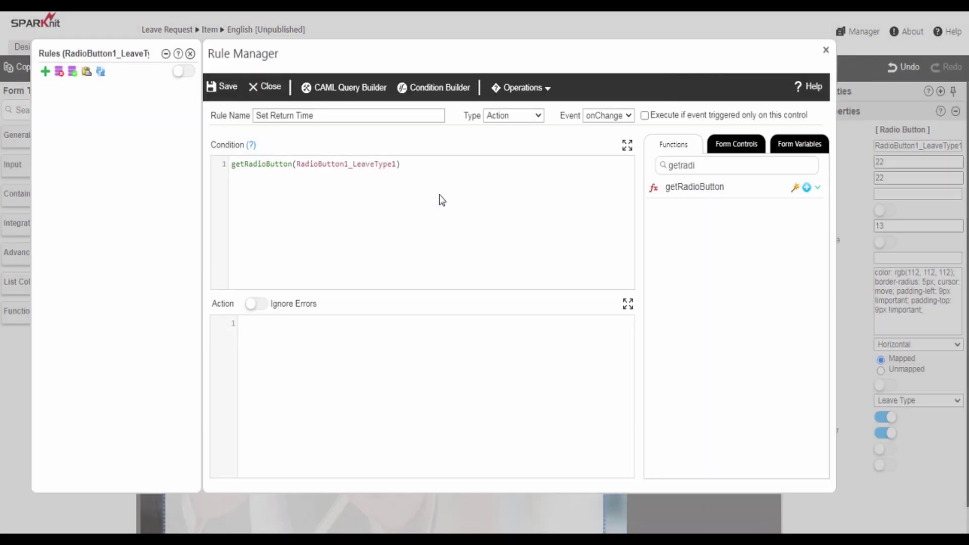
pyautogui.write('=="End of Day"')
# - Set the rule action to setValue(ReturnTime, '16:00 PM') and save the rule
pyautogui.click(263, 323)
pyautogui.moveTo(691, 167); pyautogui.dragTo(652, 174)
pyautogui.write('setval')
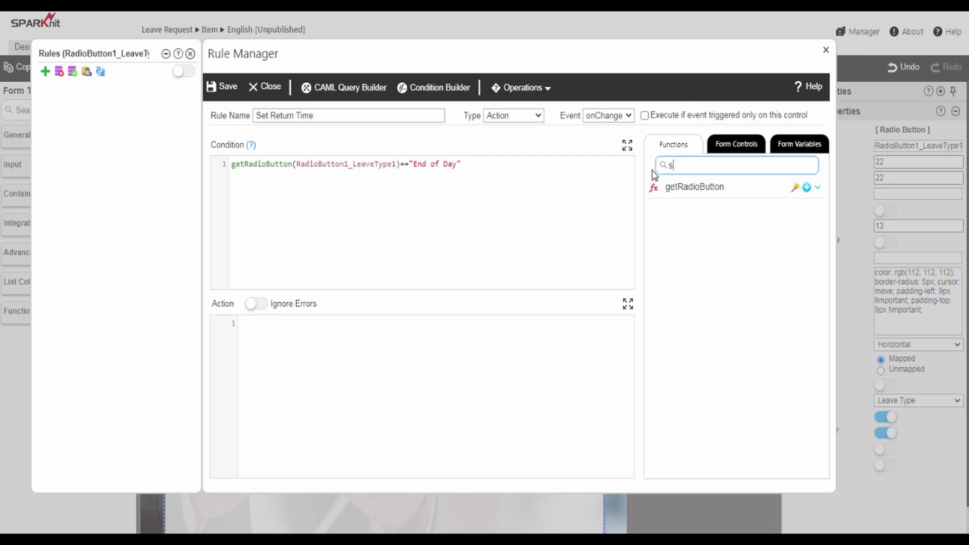
pyautogui.click(794, 188)
pyautogui.click(501, 155)
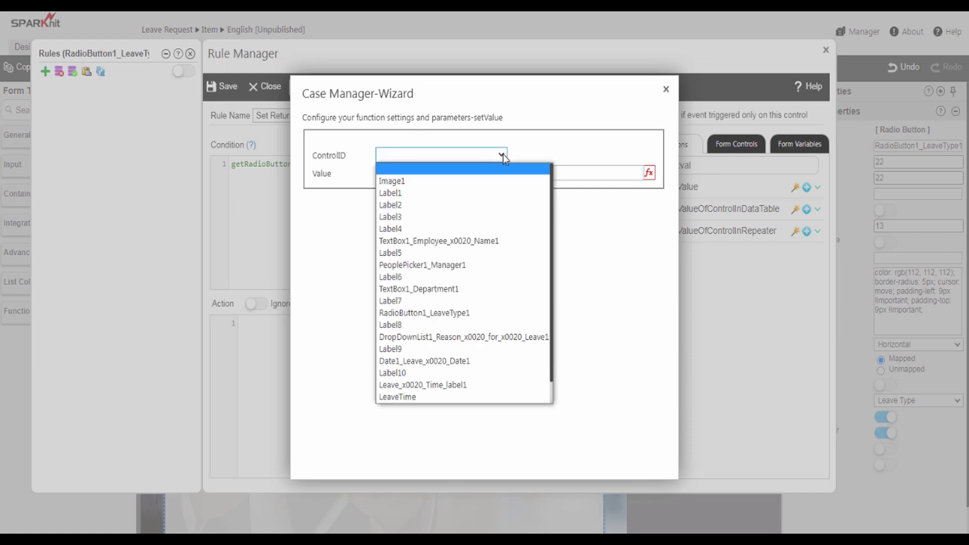
pyautogui.scroll(-1, 552, 298)
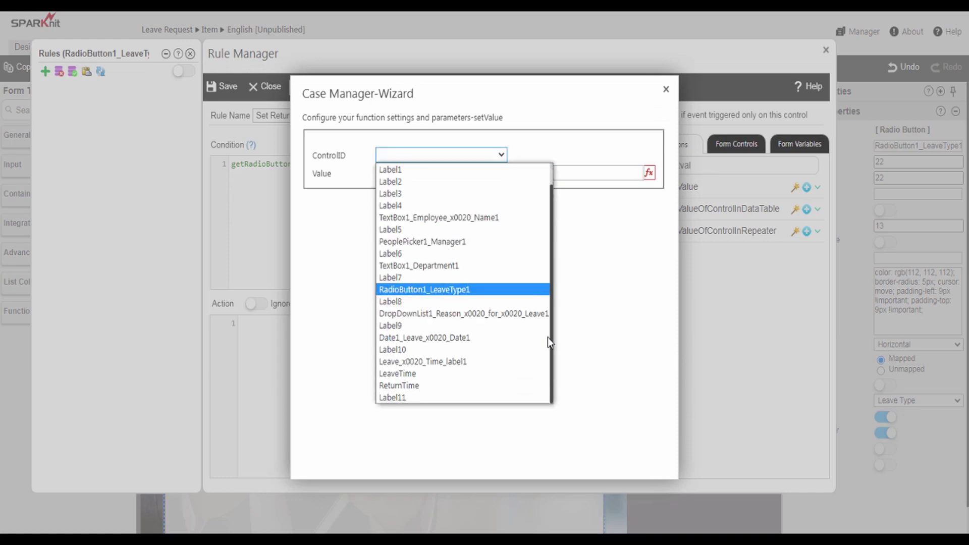
pyautogui.click(399, 386)
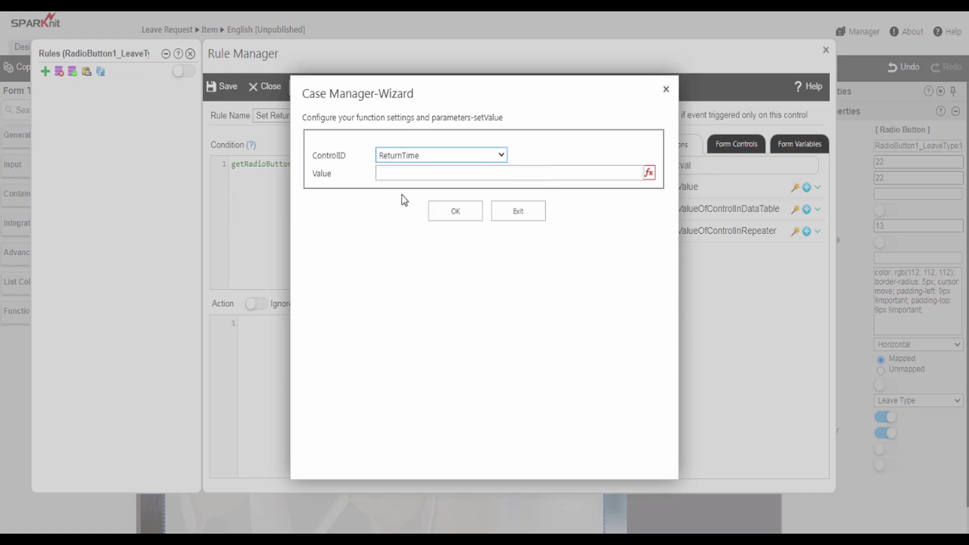
pyautogui.click(412, 174)
pyautogui.write('16:00 PM')
pyautogui.click(444, 218)
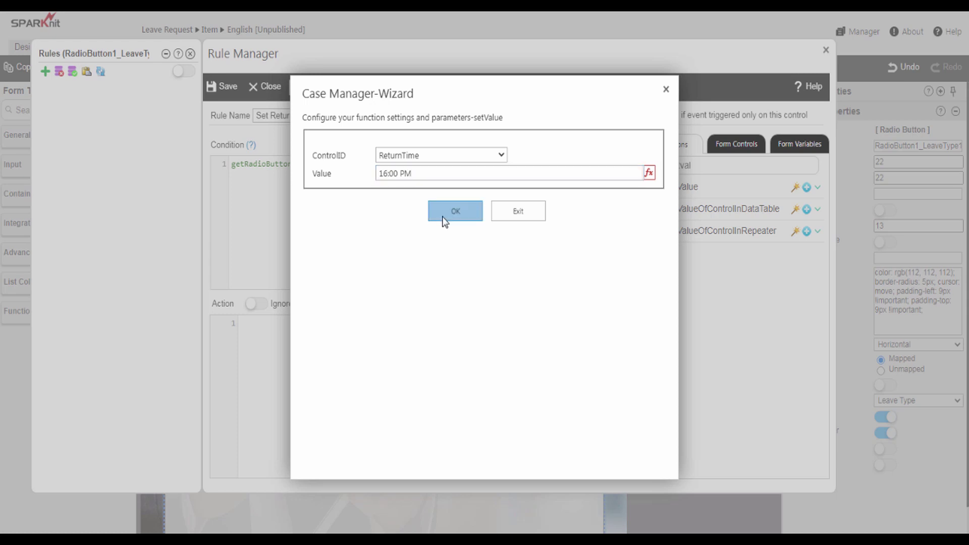
pyautogui.write(';')
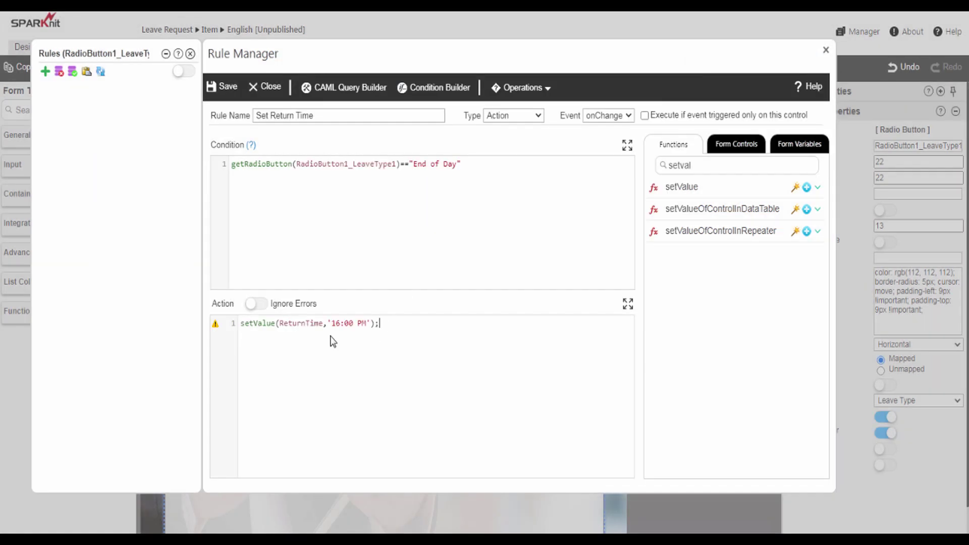
pyautogui.click(221, 86)
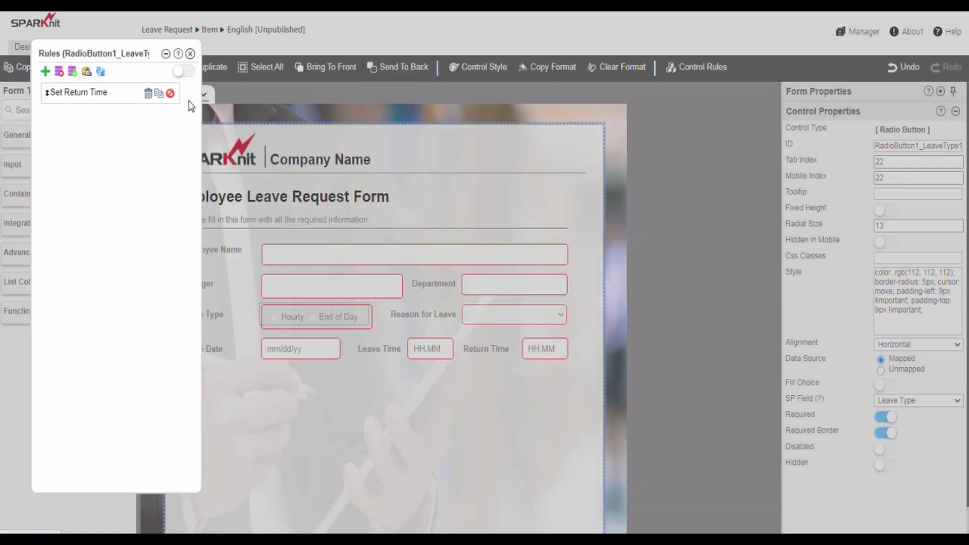
pyautogui.click(190, 54)
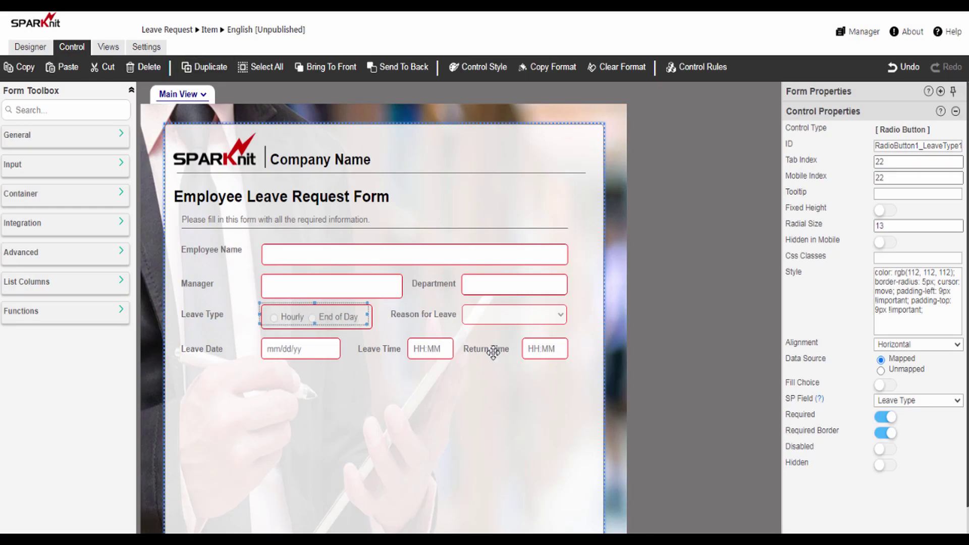
# - Create a formatting rule named 'Hide Return Time' on the Return Time field, triggered onChange
pyautogui.click(537, 349)
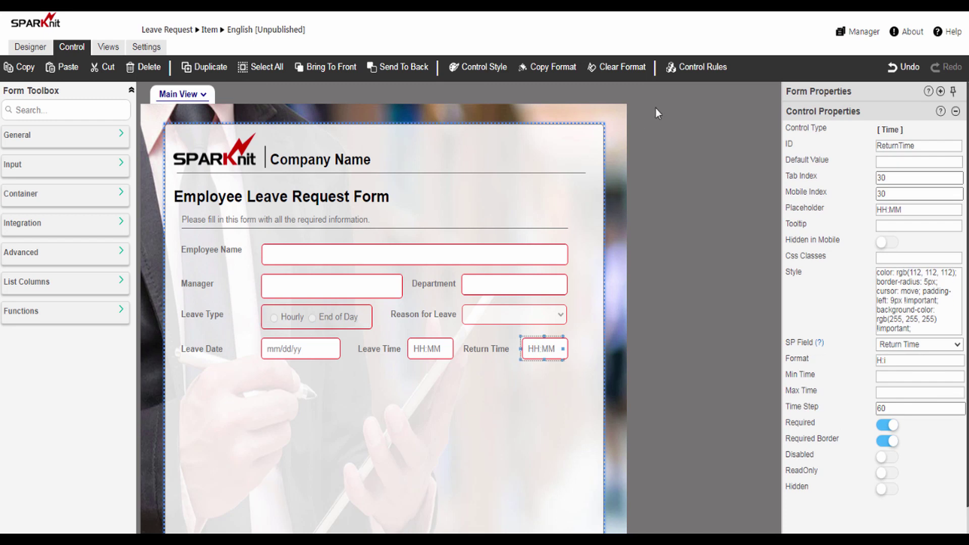
pyautogui.click(693, 71)
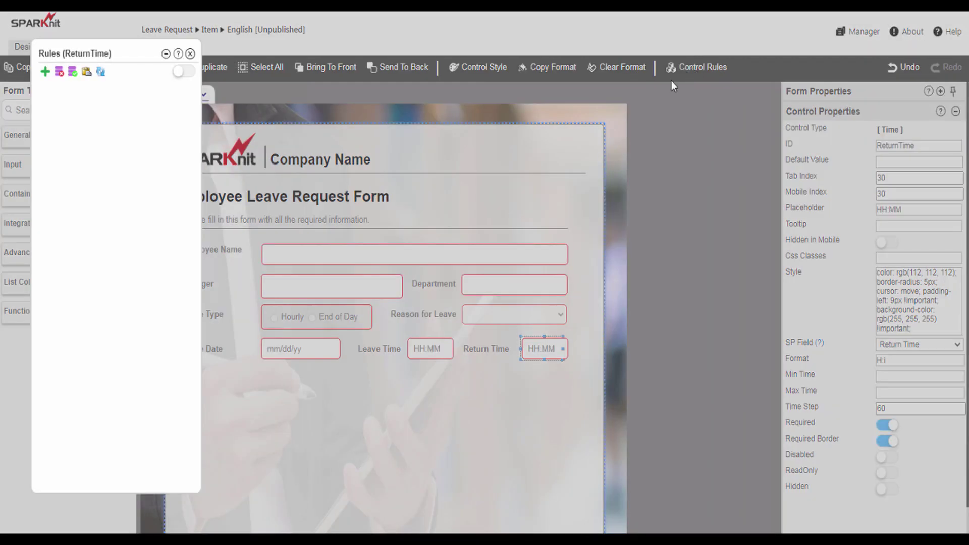
pyautogui.click(45, 71)
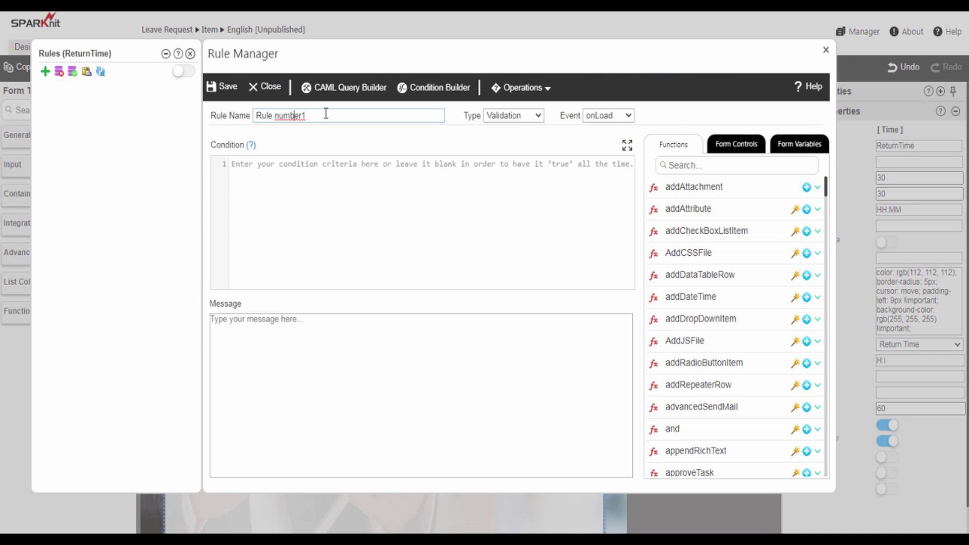
pyautogui.moveTo(327, 115); pyautogui.dragTo(224, 119)
pyautogui.write('Hide Return Time')
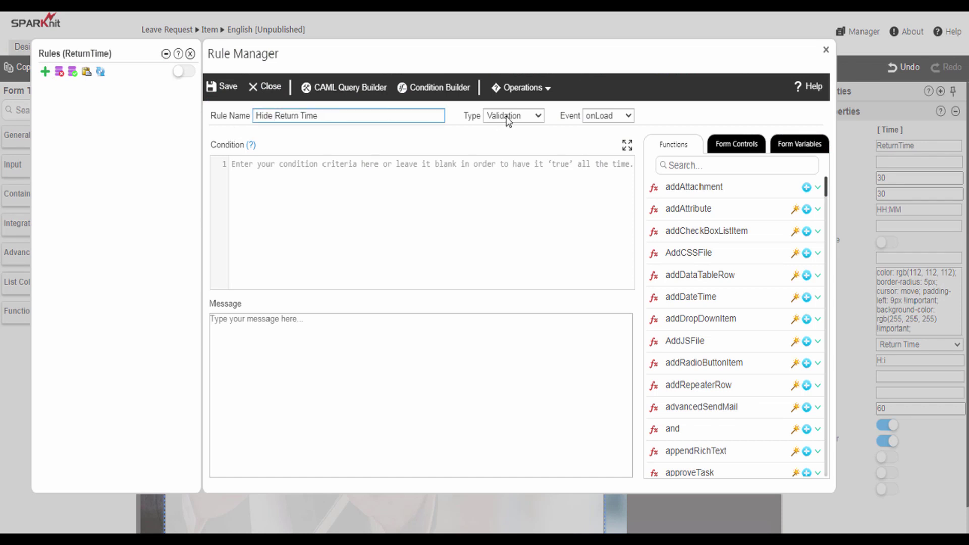
pyautogui.click(506, 116)
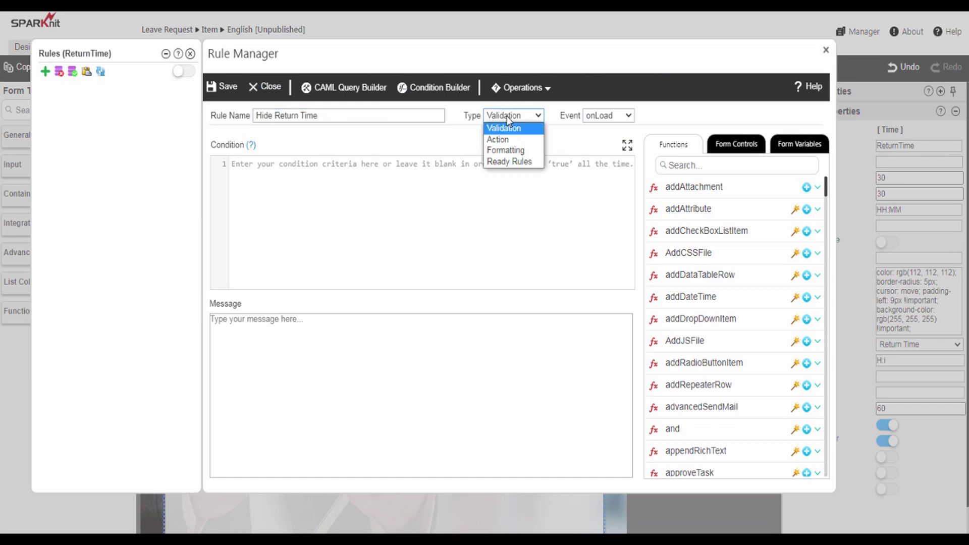
pyautogui.click(510, 151)
pyautogui.click(594, 123)
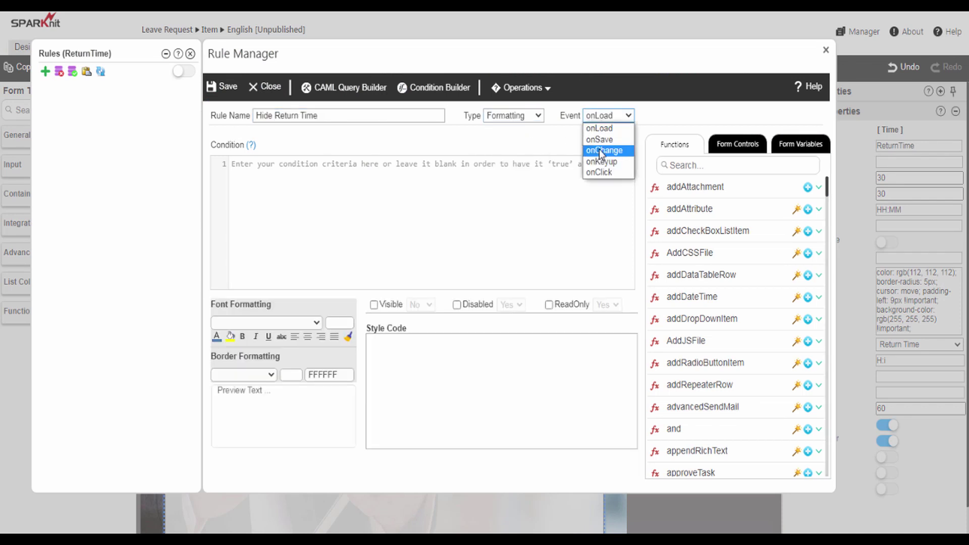
pyautogui.click(599, 149)
# - Paste the End of Day condition, set Visible to No, and save the rule
pyautogui.click(281, 177)
pyautogui.write('getRadioButton(RadioButton1_LeaveType1)=="End of Day"')
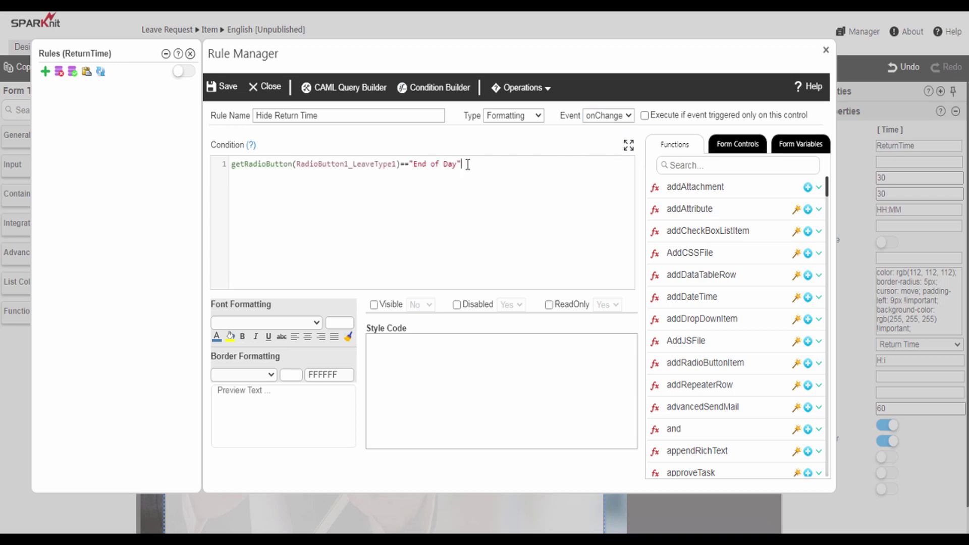
pyautogui.click(374, 305)
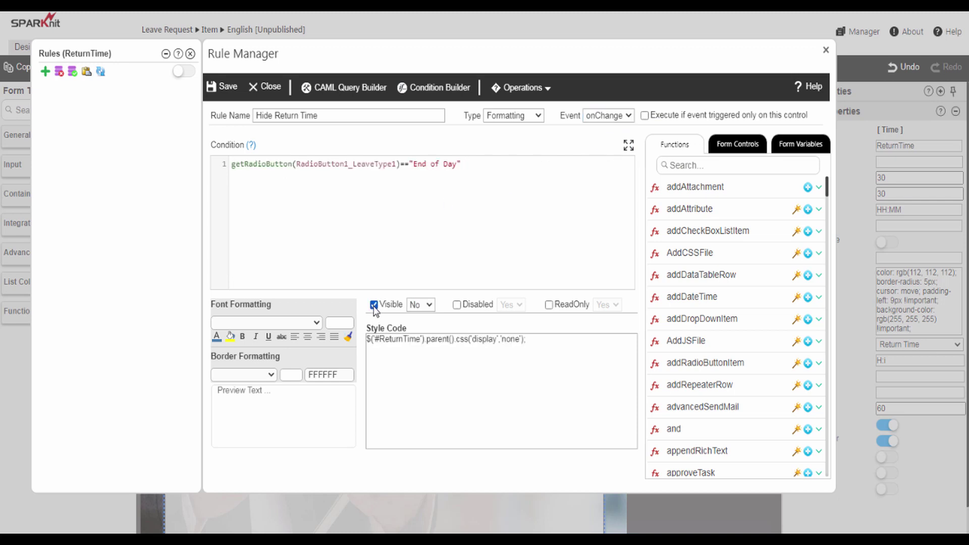
pyautogui.click(420, 305)
pyautogui.click(419, 304)
pyautogui.click(230, 91)
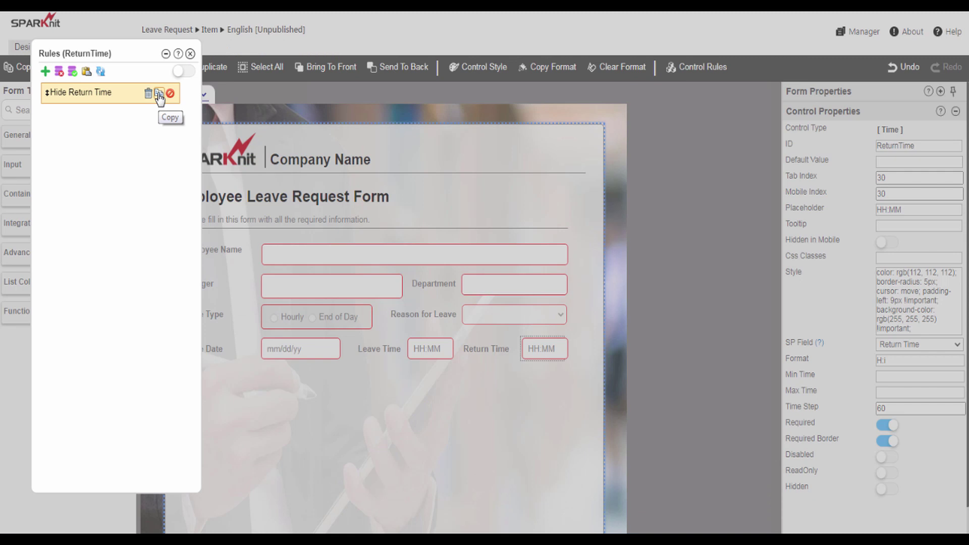
# - Paste the Hide Return Time rule onto the Return Time label
pyautogui.click(190, 54)
pyautogui.click(483, 348)
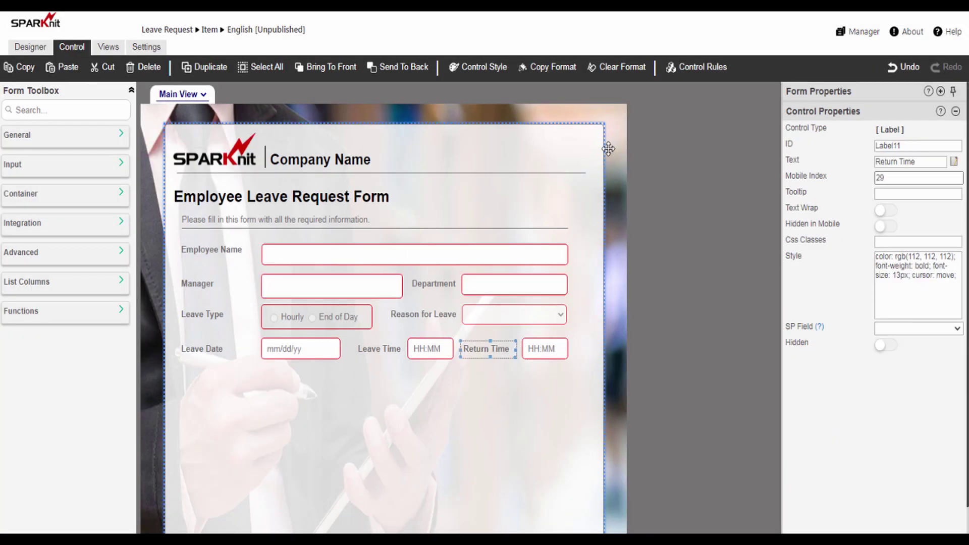
pyautogui.click(697, 68)
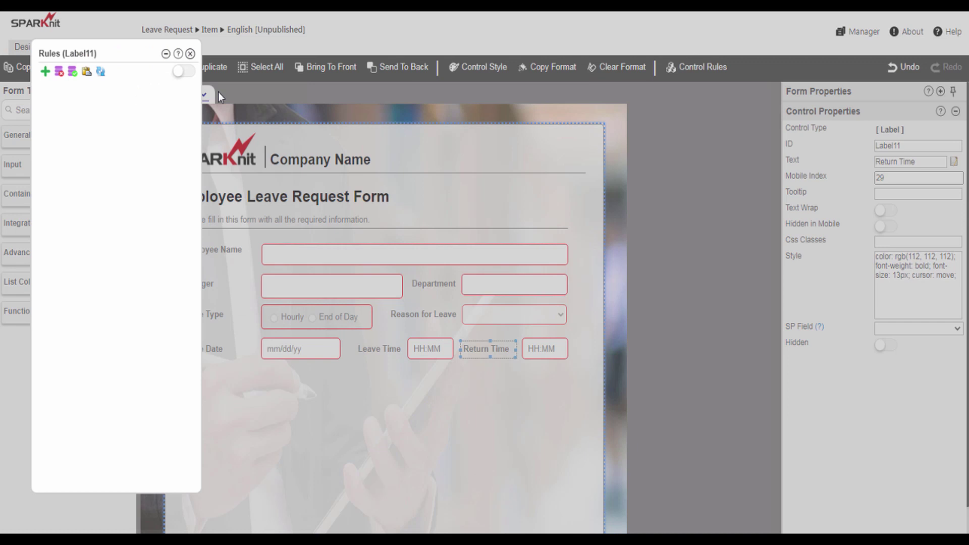
pyautogui.click(86, 72)
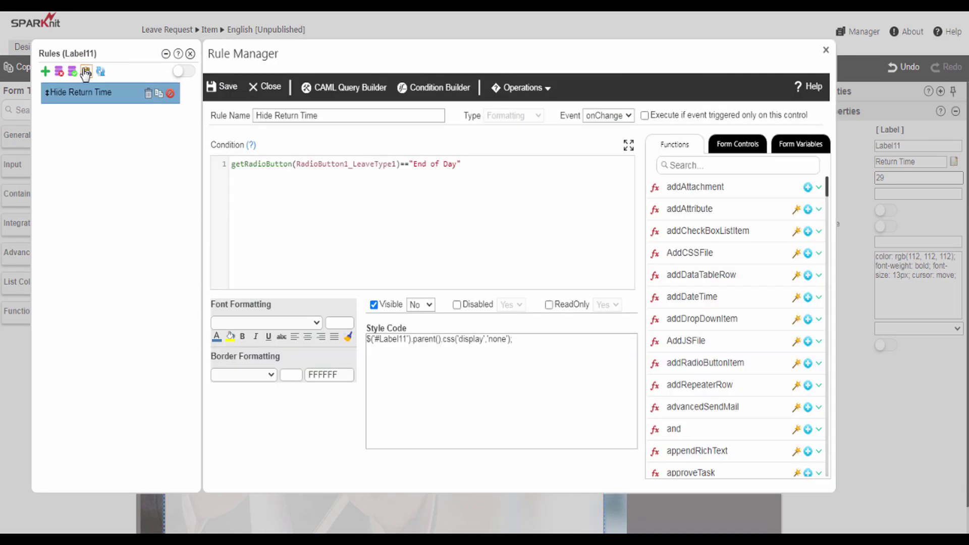
pyautogui.click(107, 116)
pyautogui.click(190, 53)
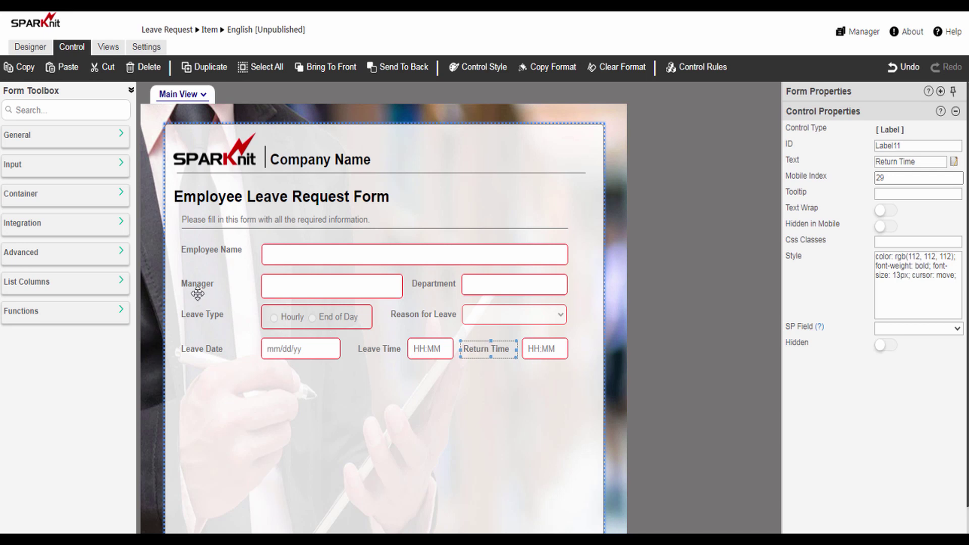
# - Drag the Comments list column onto the form below Leave Date, then duplicate its label
pyautogui.click(121, 280)
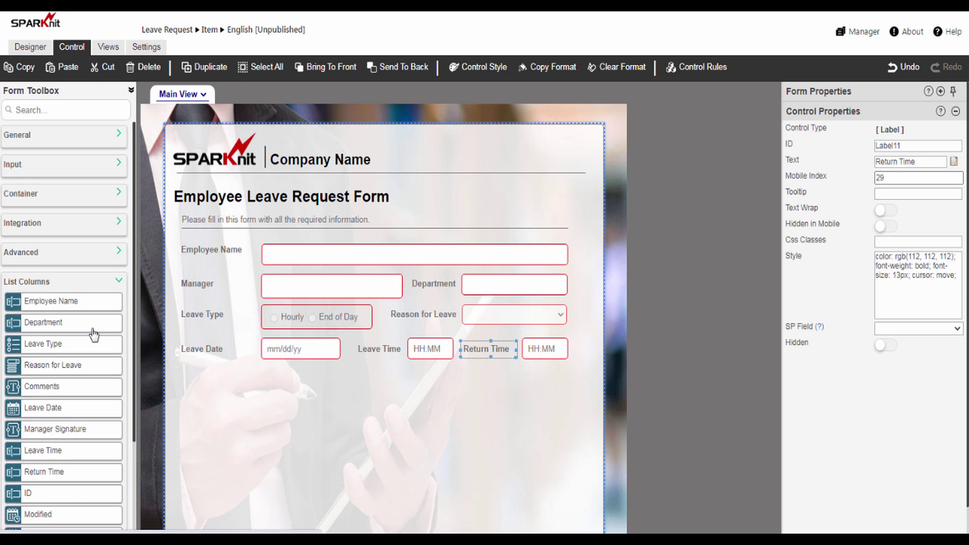
pyautogui.moveTo(48, 393); pyautogui.dragTo(341, 394)
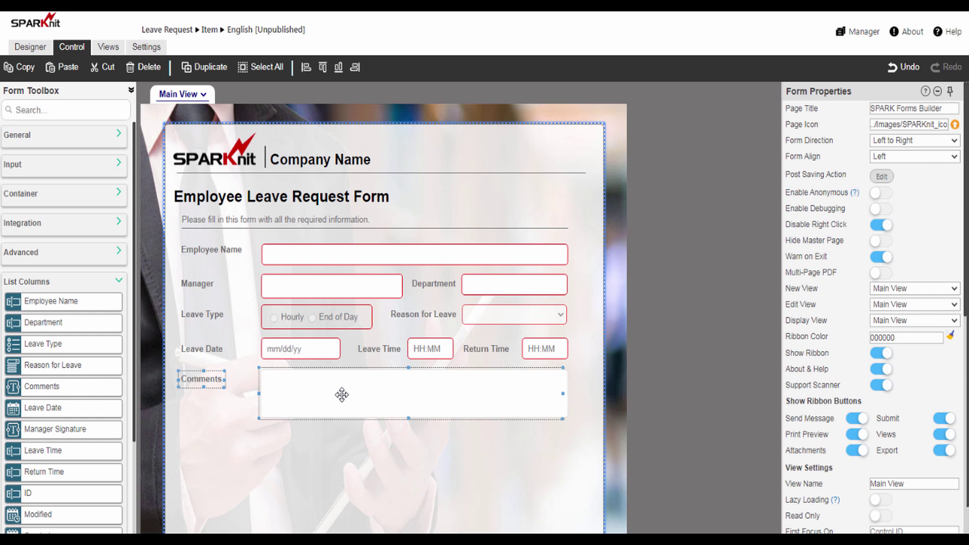
pyautogui.click(204, 381)
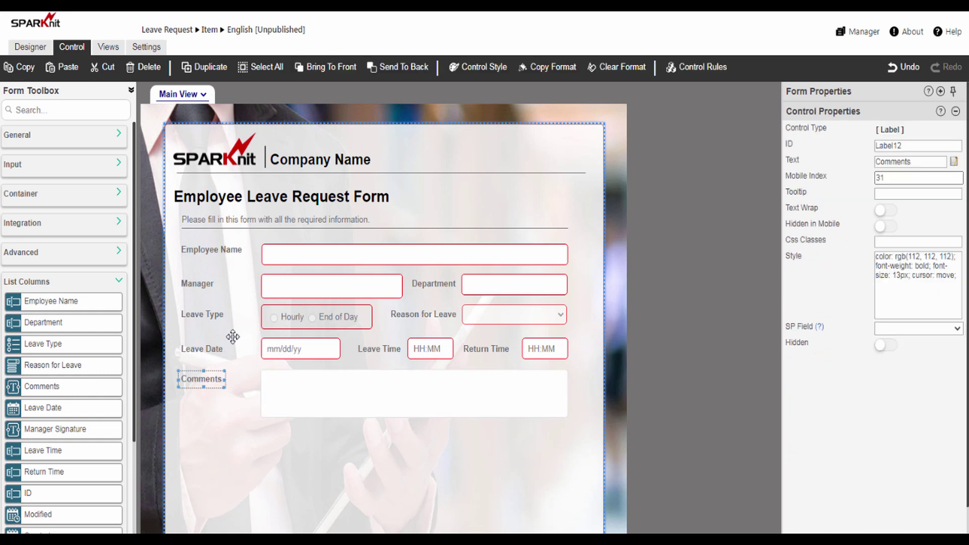
pyautogui.click(208, 67)
# - Move the copied label below the Comments box and change its text to 'Attachments'
pyautogui.moveTo(202, 391); pyautogui.dragTo(204, 439)
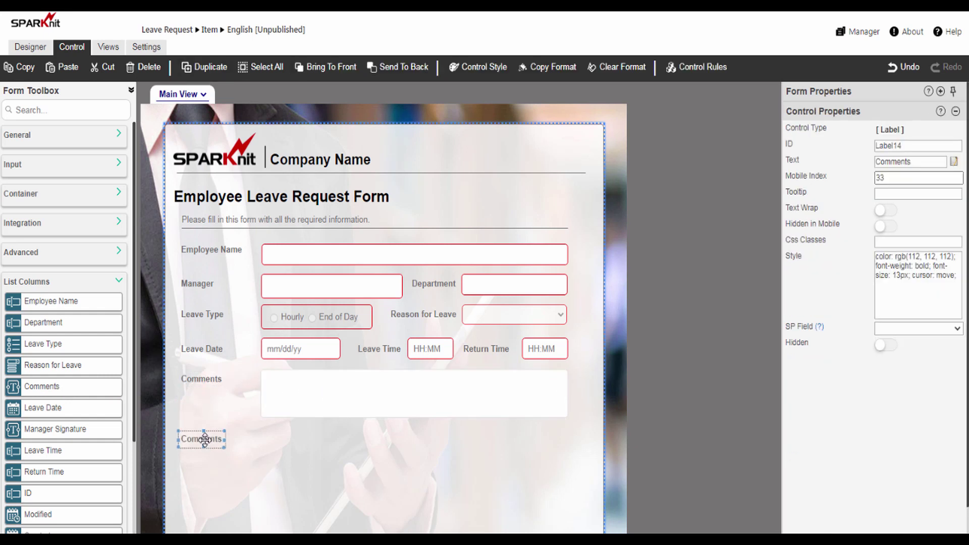
pyautogui.moveTo(917, 162); pyautogui.dragTo(853, 162)
pyautogui.write('Attachments')
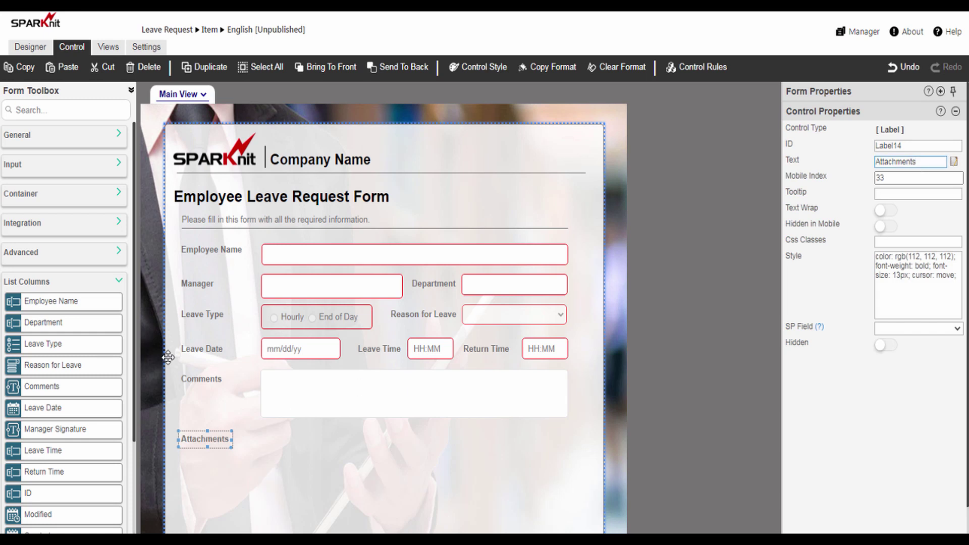
# - Place an Advanced Attachments box beside the Attachments label and make it narrower
pyautogui.click(119, 251)
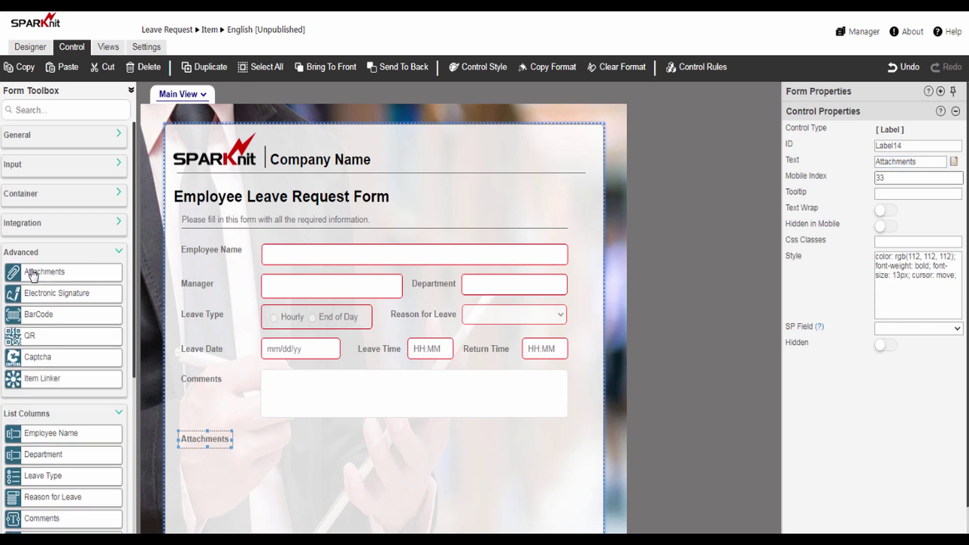
pyautogui.moveTo(35, 272); pyautogui.dragTo(273, 450)
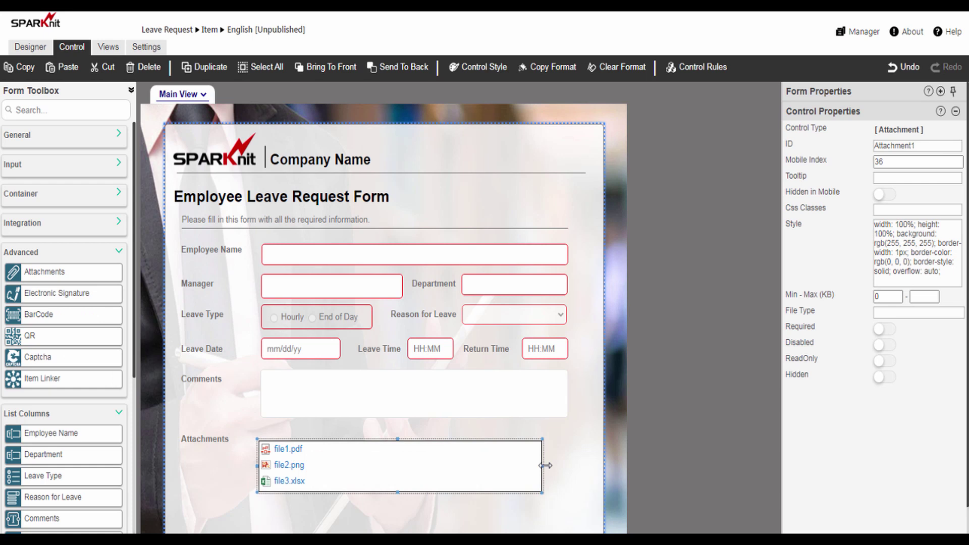
pyautogui.moveTo(536, 468); pyautogui.dragTo(434, 467)
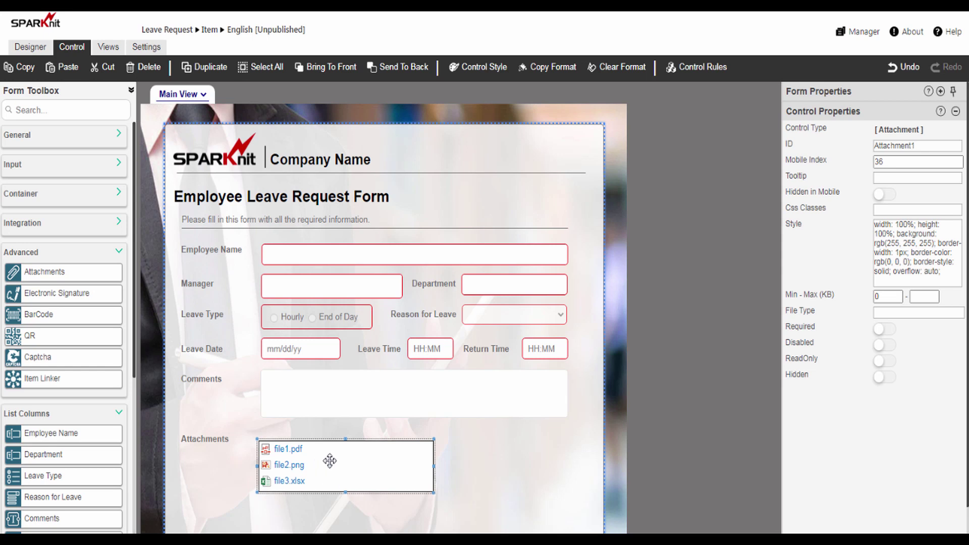
pyautogui.click(118, 251)
# - Try Attachments > Attach Files in the preview, then close the upload dialog
pyautogui.click(119, 282)
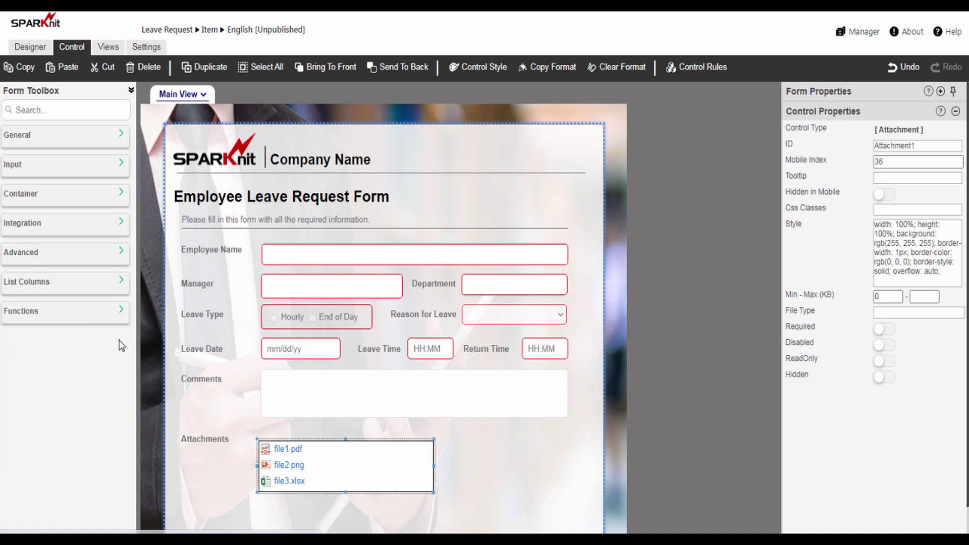
pyautogui.click(120, 305)
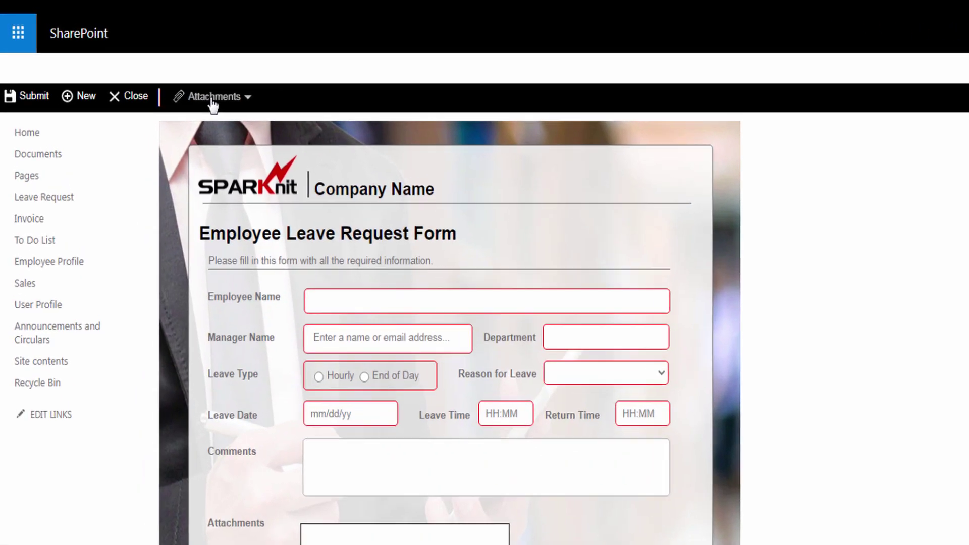
pyautogui.click(217, 92)
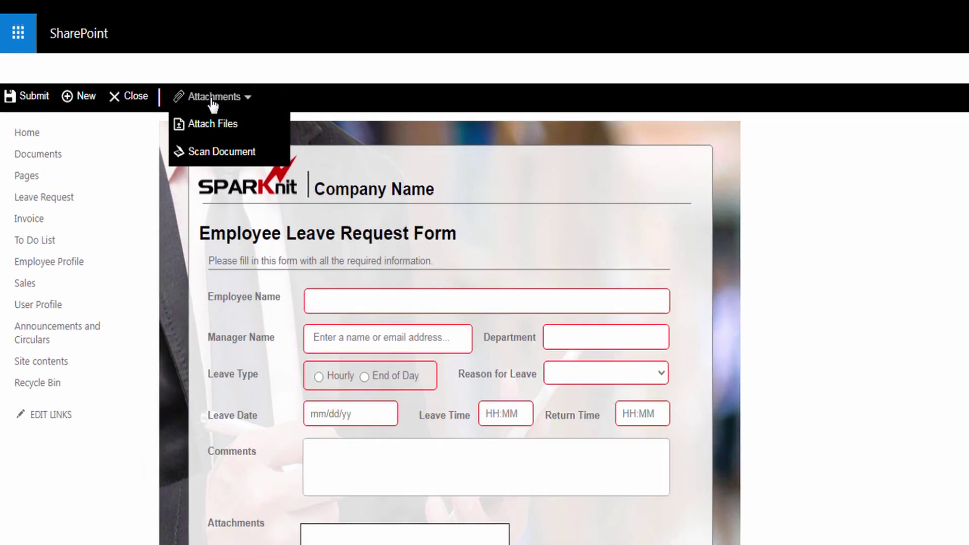
pyautogui.click(205, 126)
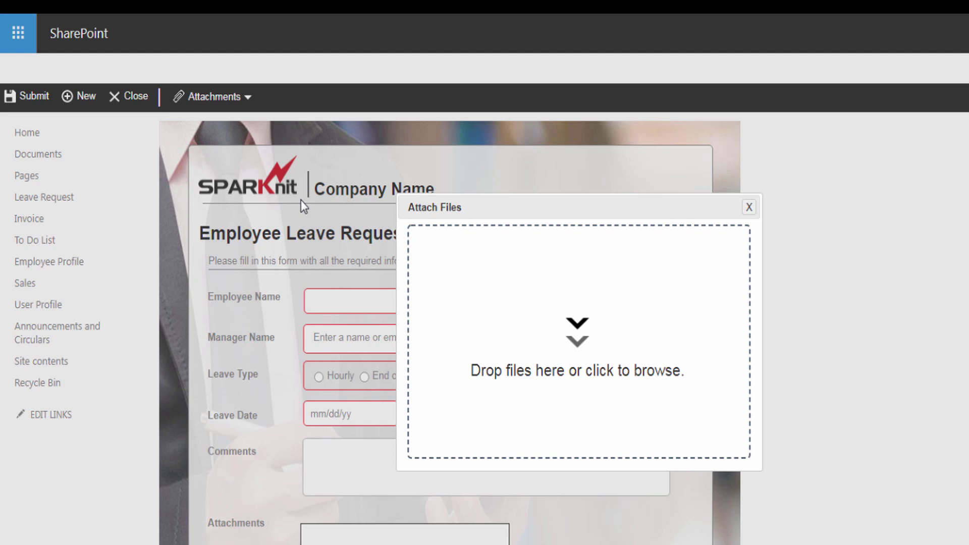
pyautogui.click(749, 207)
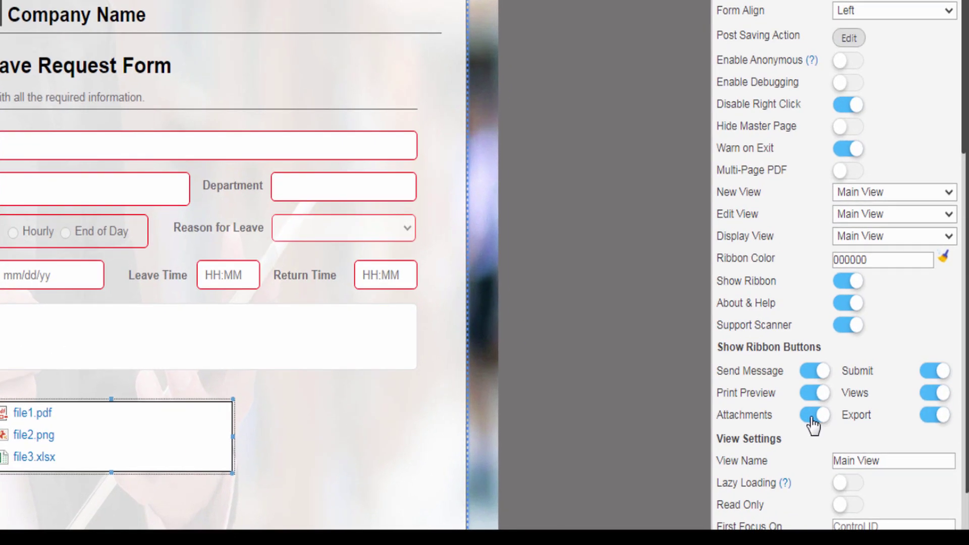
# - Disable the ribbon Attachments option and add an Add Attachment button styled bold 14px rgb(192,0,0), transparent background
pyautogui.click(811, 418)
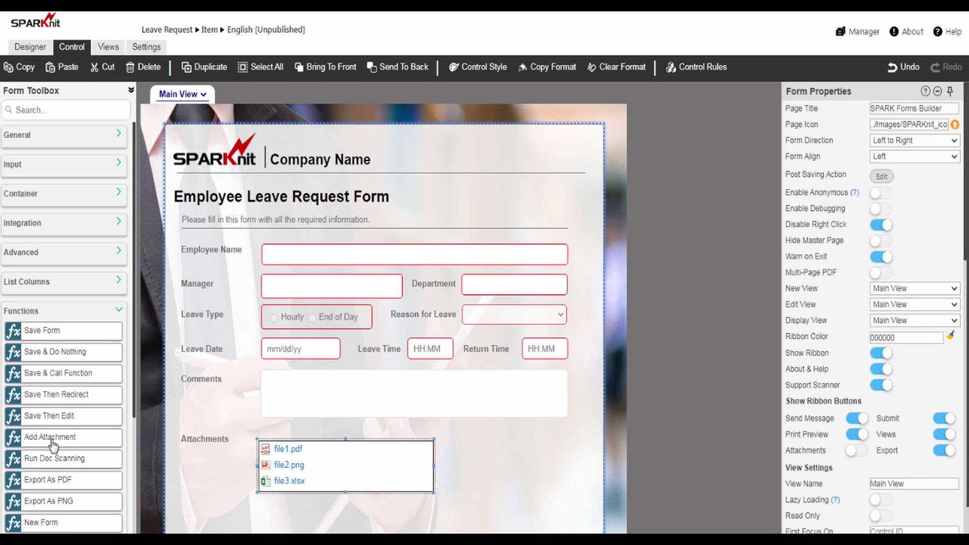
pyautogui.moveTo(45, 443); pyautogui.dragTo(285, 427)
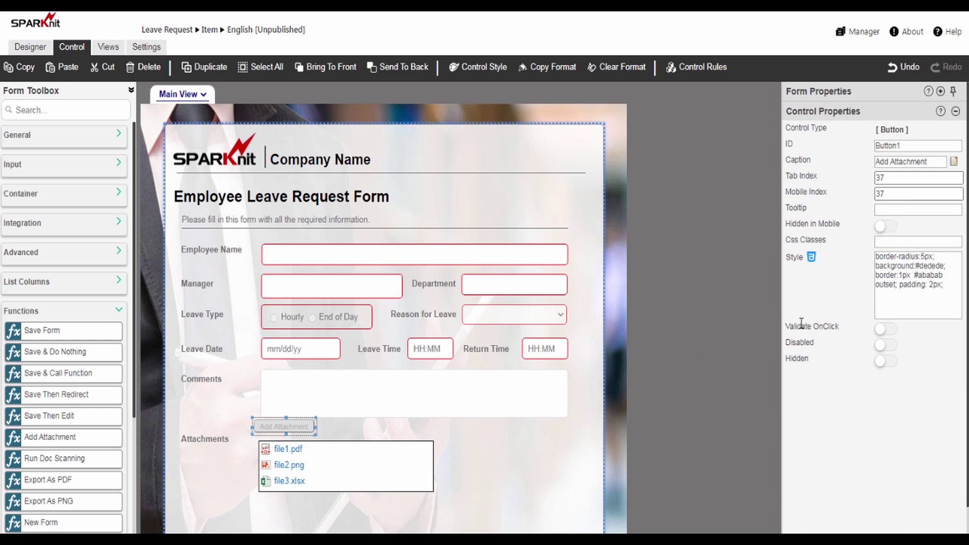
pyautogui.moveTo(942, 289); pyautogui.dragTo(865, 260)
pyautogui.press('BackSpace')
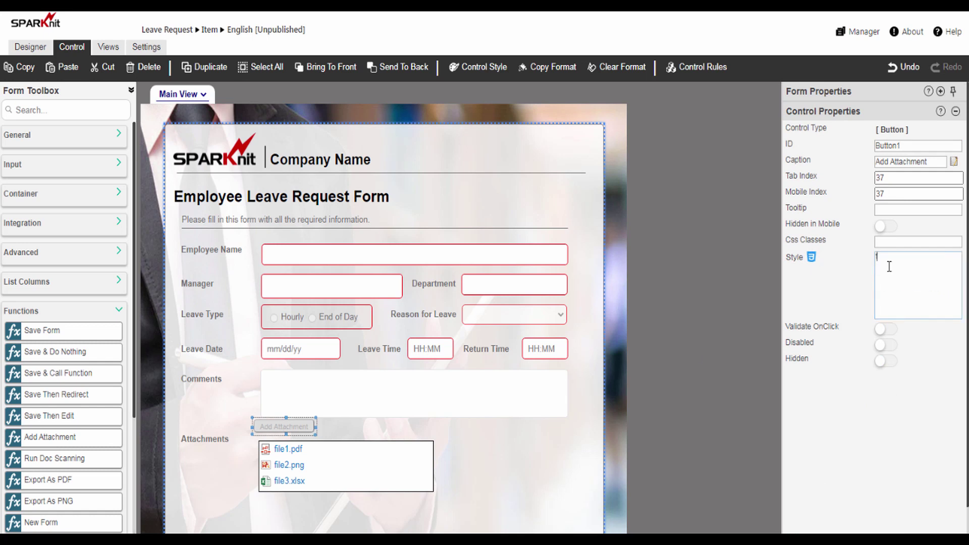
pyautogui.write('font-size: 14px; font-weight: bold; color: rgb(192, 0, 0); background-color: transparent; border-style: none; cursor: pointer;')
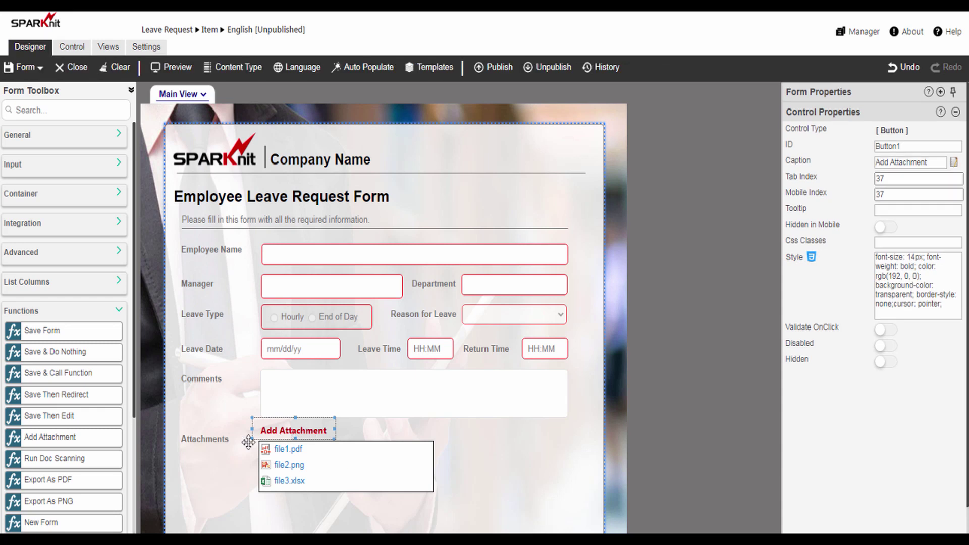
pyautogui.click(219, 440)
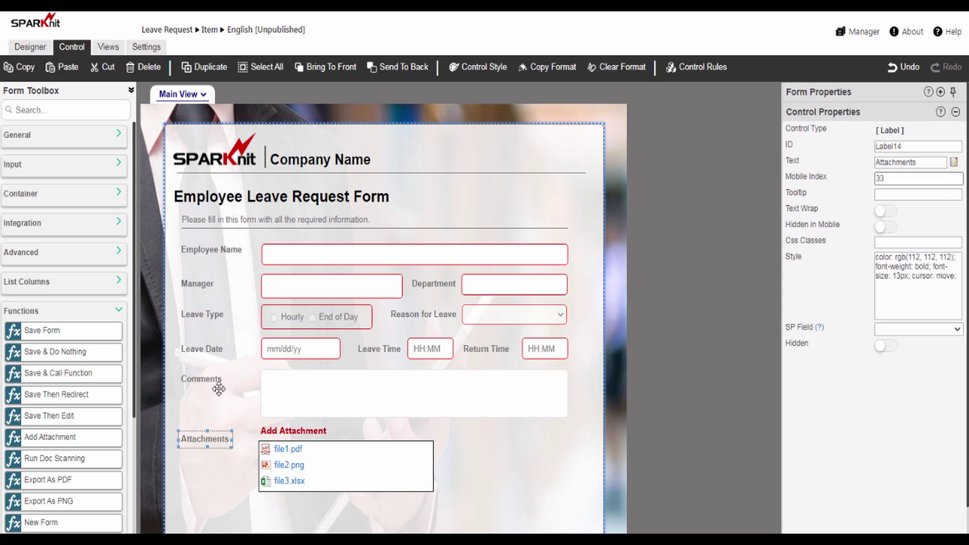
# - Duplicate the Attachments label right of Add Attachment, rename it 'Manager Signature', and set 14px font
pyautogui.click(207, 67)
pyautogui.moveTo(209, 455); pyautogui.dragTo(465, 434)
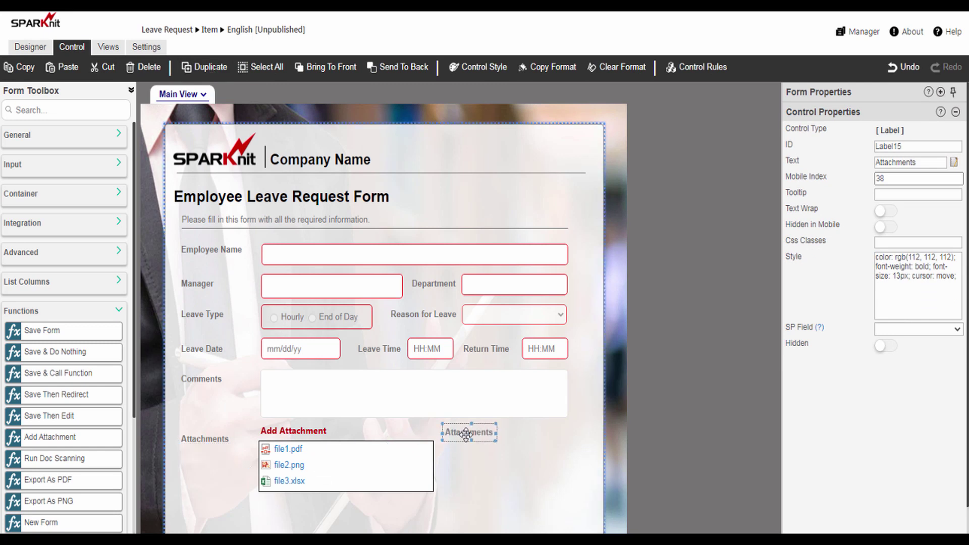
pyautogui.moveTo(935, 163); pyautogui.dragTo(862, 171)
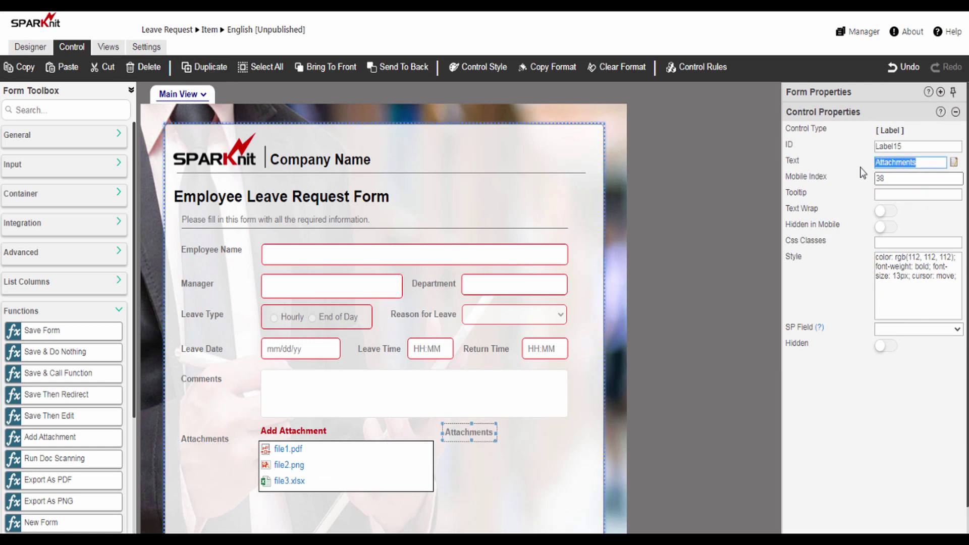
pyautogui.write('Manager Signature')
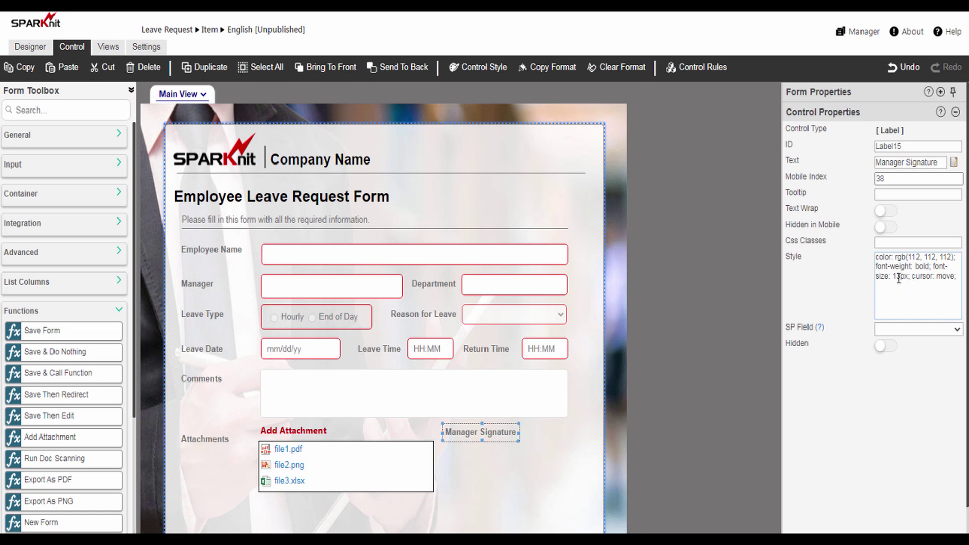
pyautogui.click(898, 277)
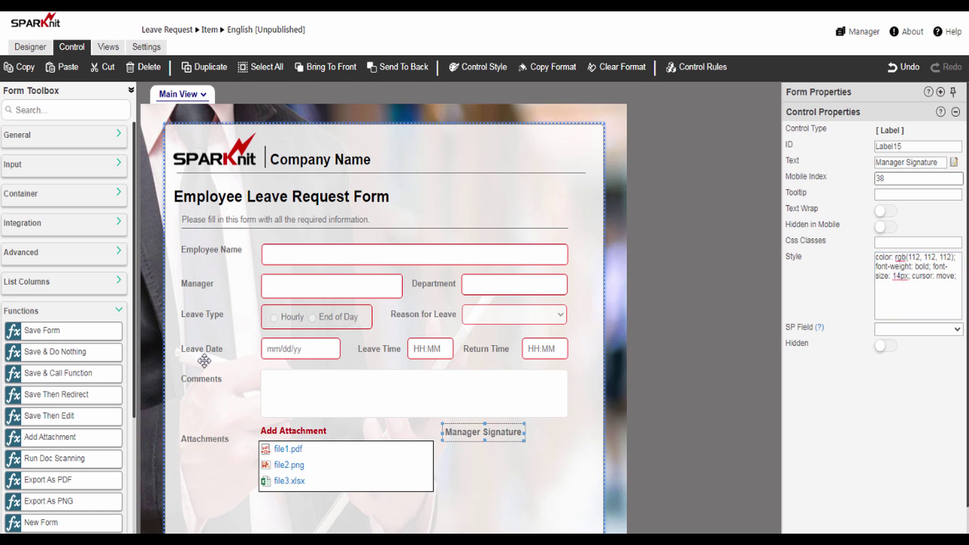
pyautogui.click(117, 253)
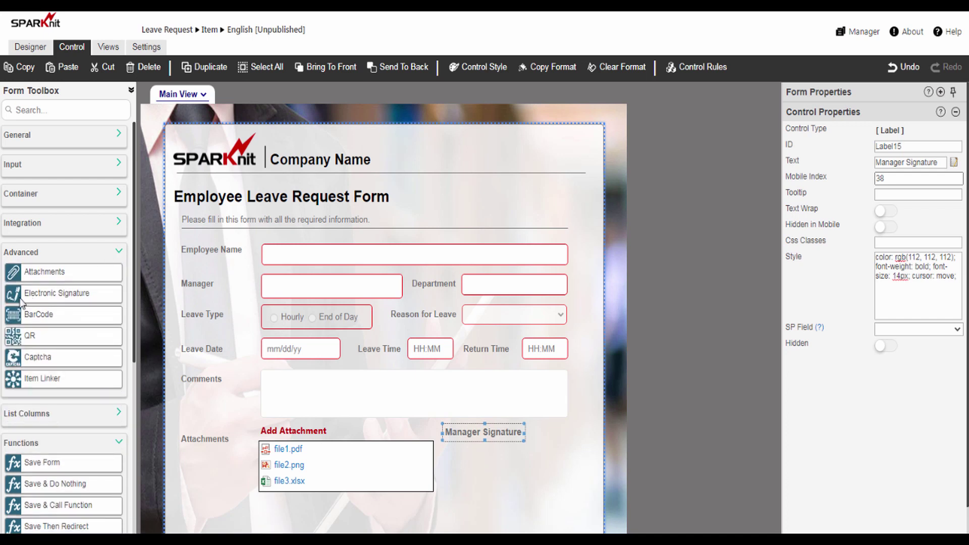
# - Add an Electronic Signature pad under Manager Signature, sized 195×76 at left position 461
pyautogui.moveTo(32, 298)
pyautogui.mouseDown()
pyautogui.moveTo(253, 406)
pyautogui.moveTo(444, 461)
pyautogui.moveTo(466, 457)
pyautogui.mouseUp()
pyautogui.click(465, 457)
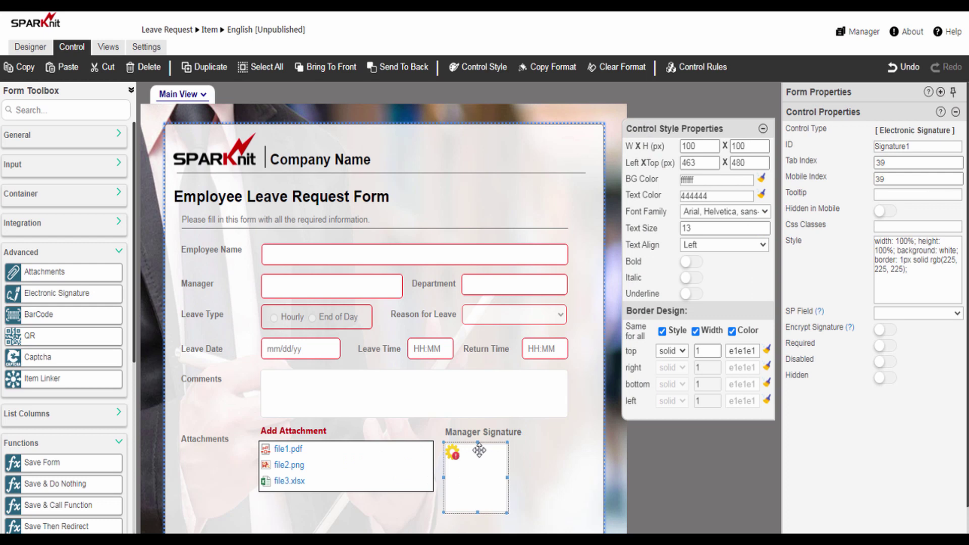
pyautogui.doubleClick(705, 145)
pyautogui.write('195')
pyautogui.click(750, 146)
pyautogui.doubleClick(750, 146)
pyautogui.write('76')
pyautogui.press('Tab')
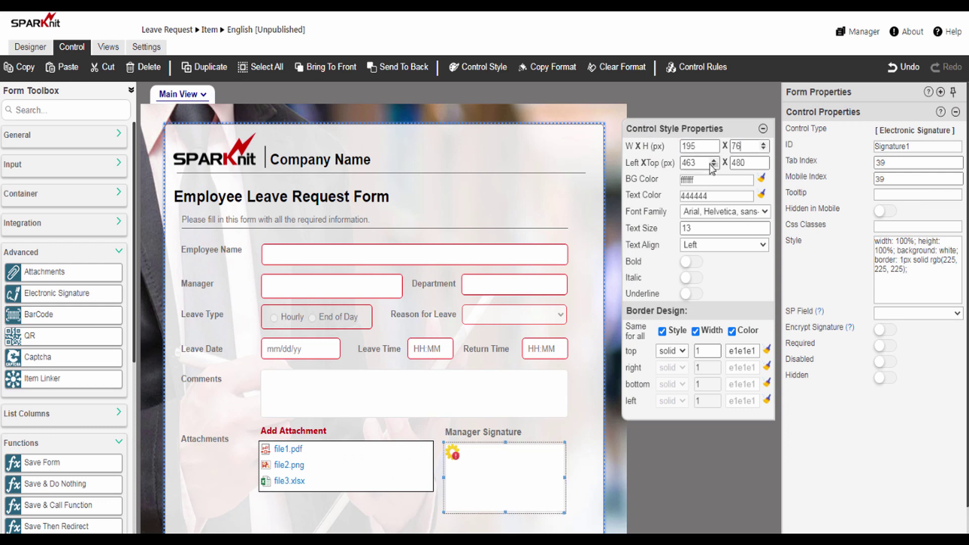
pyautogui.write('461')
pyautogui.press('Tab')
# - Give the pad grey 707070 text and black borders, and bind it to the Manager Signature column
pyautogui.scroll(-5, 748, 163)
pyautogui.click(671, 198)
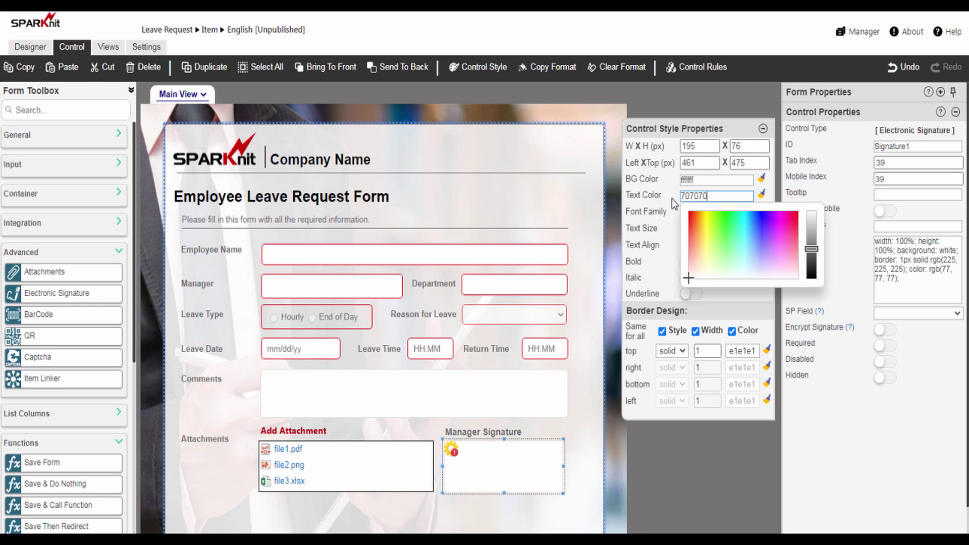
pyautogui.click(671, 199)
pyautogui.click(743, 350)
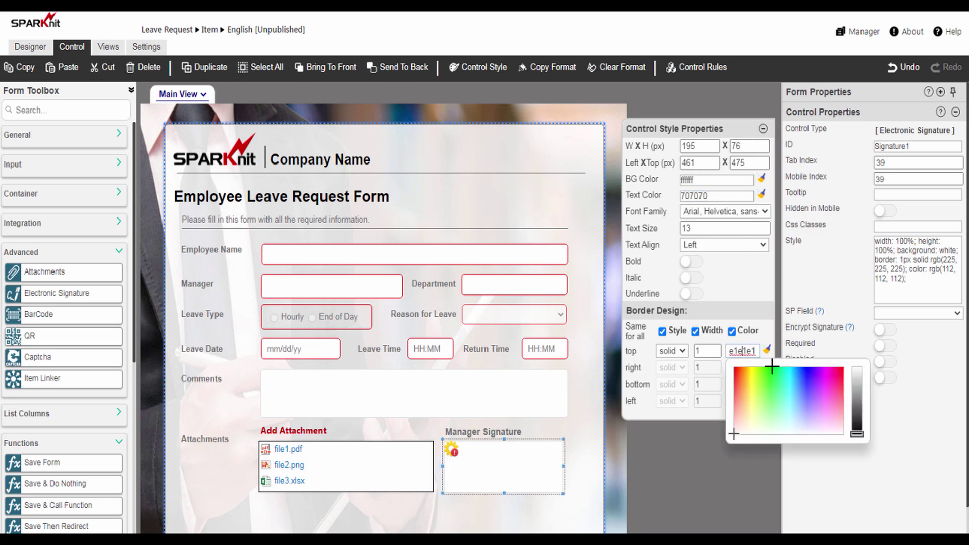
pyautogui.click(855, 439)
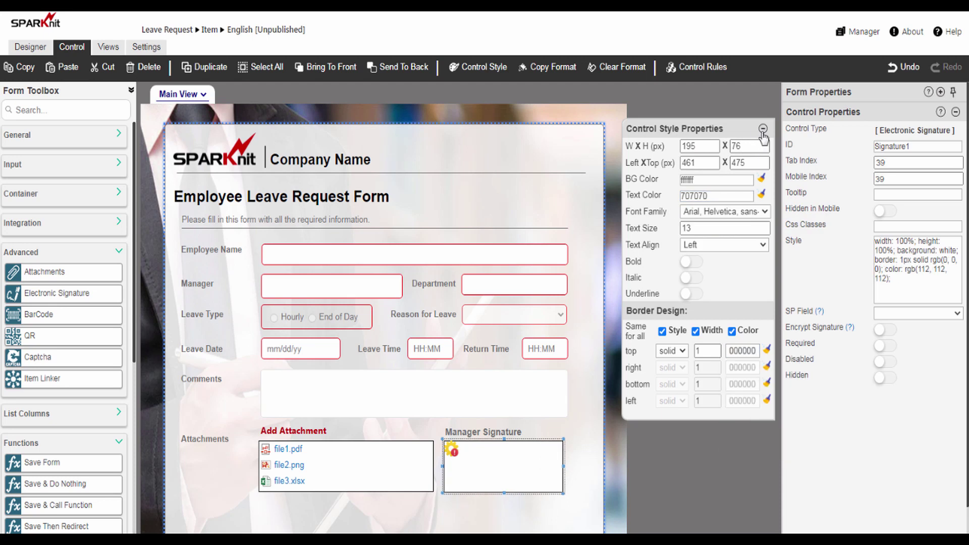
pyautogui.click(762, 130)
pyautogui.click(899, 314)
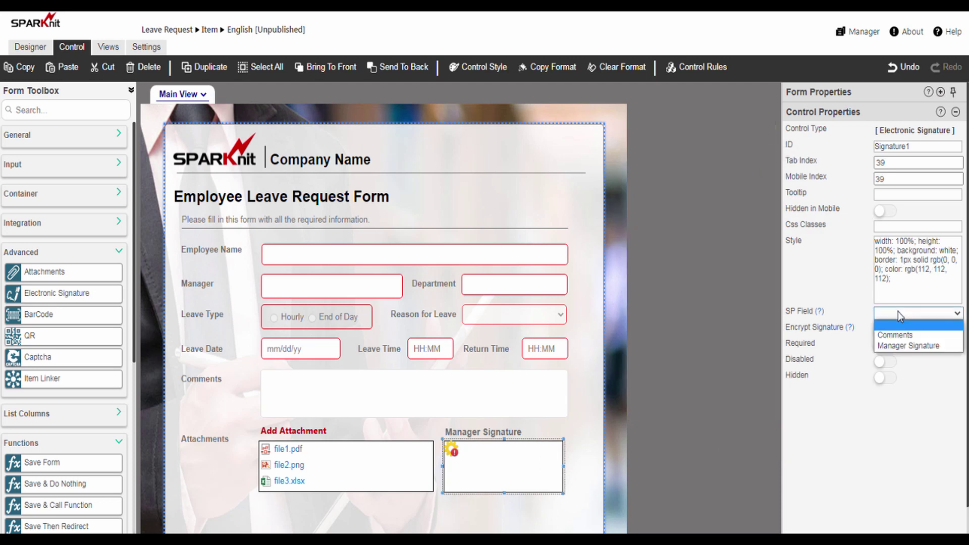
pyautogui.click(907, 348)
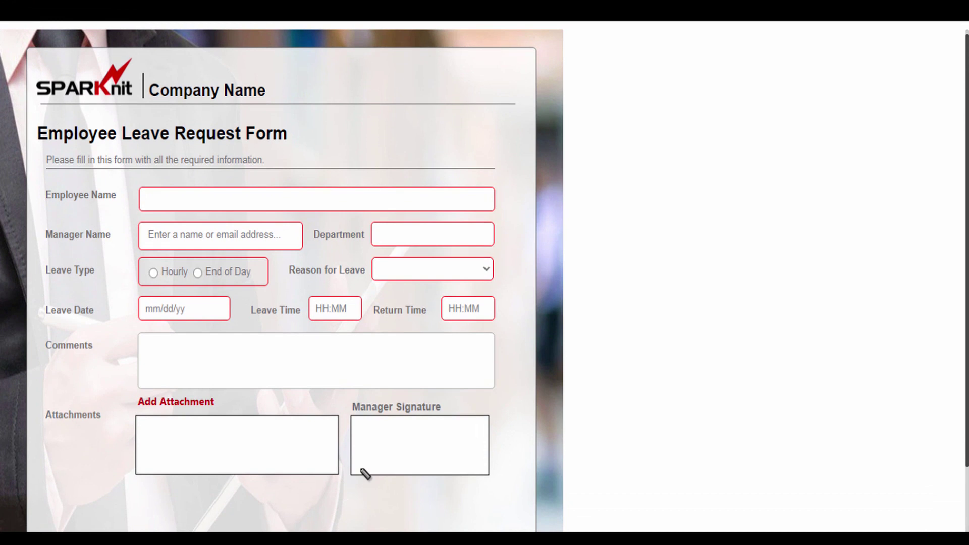
# - Draw a test signature in the preview's Manager Signature box
pyautogui.moveTo(363, 474)
pyautogui.mouseDown()
pyautogui.moveTo(397, 434)
pyautogui.moveTo(379, 460)
pyautogui.mouseUp()
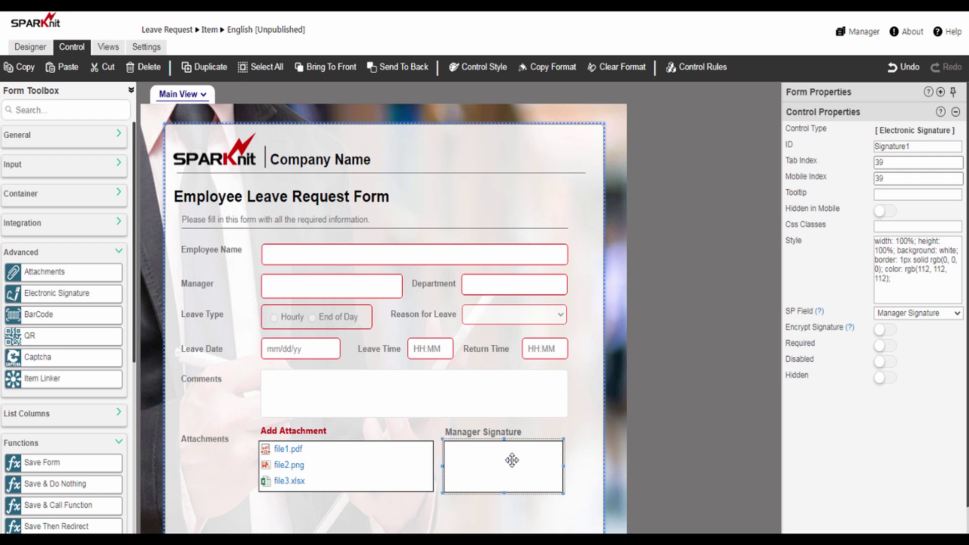
# - Make the signature pad disabled by default and start a formatting rule named 'Enable Signature'
pyautogui.click(891, 362)
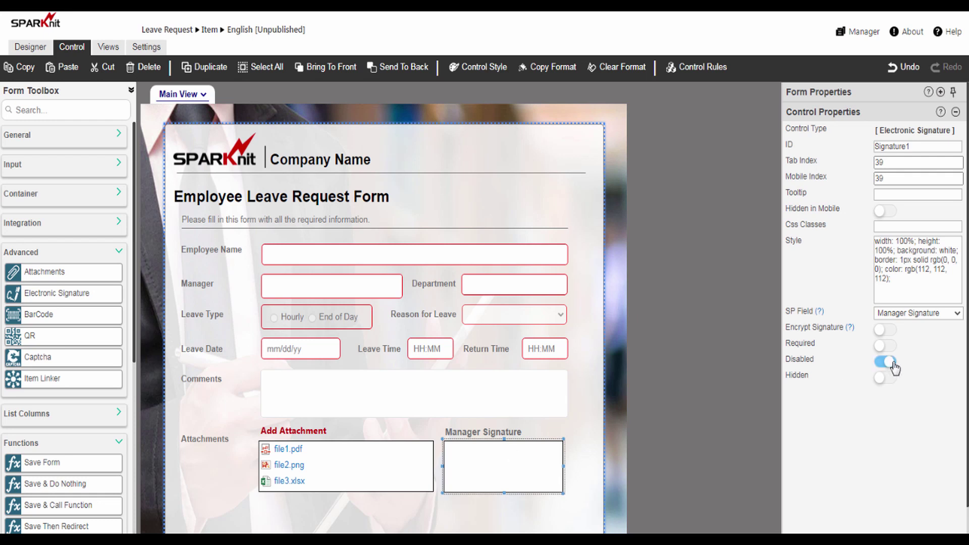
pyautogui.click(687, 73)
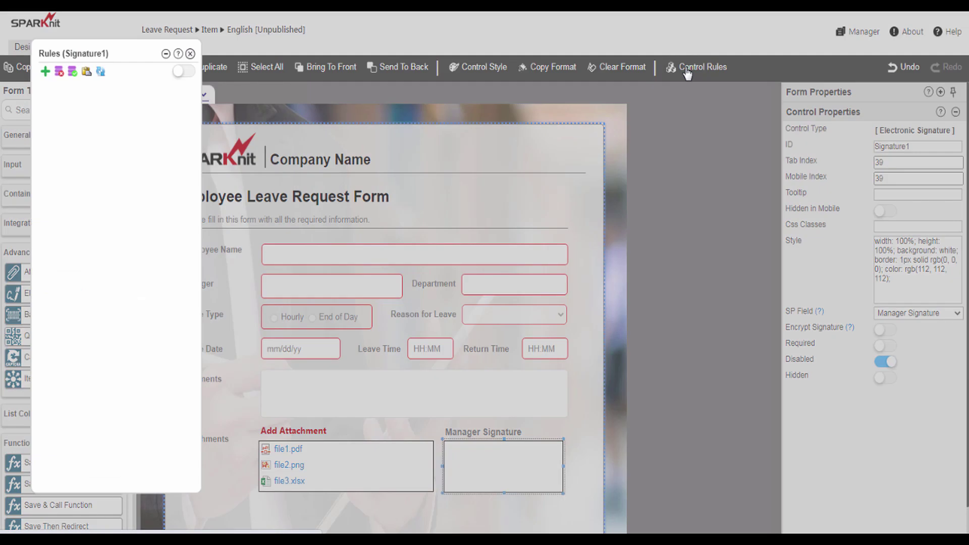
pyautogui.click(45, 71)
pyautogui.moveTo(348, 115); pyautogui.dragTo(254, 116)
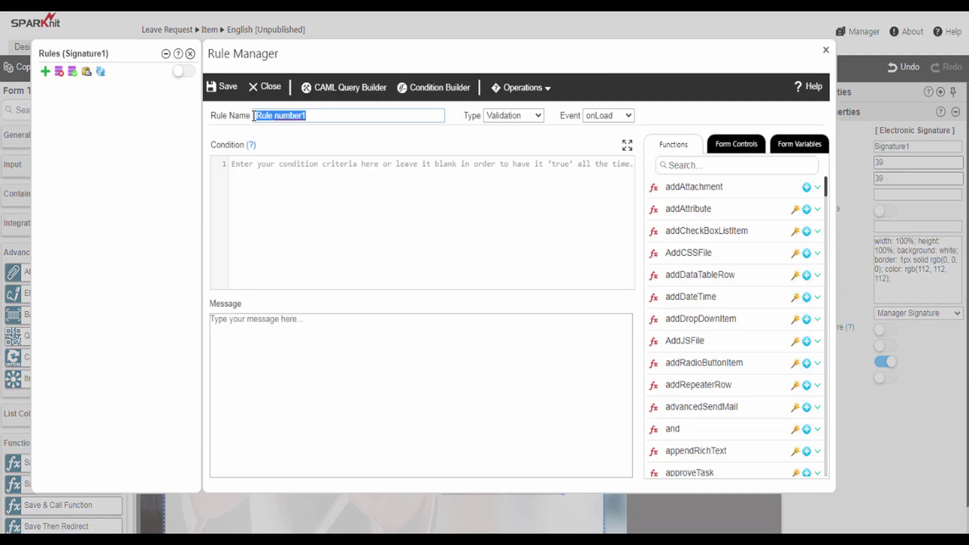
pyautogui.write('Enable Signature')
pyautogui.click(514, 117)
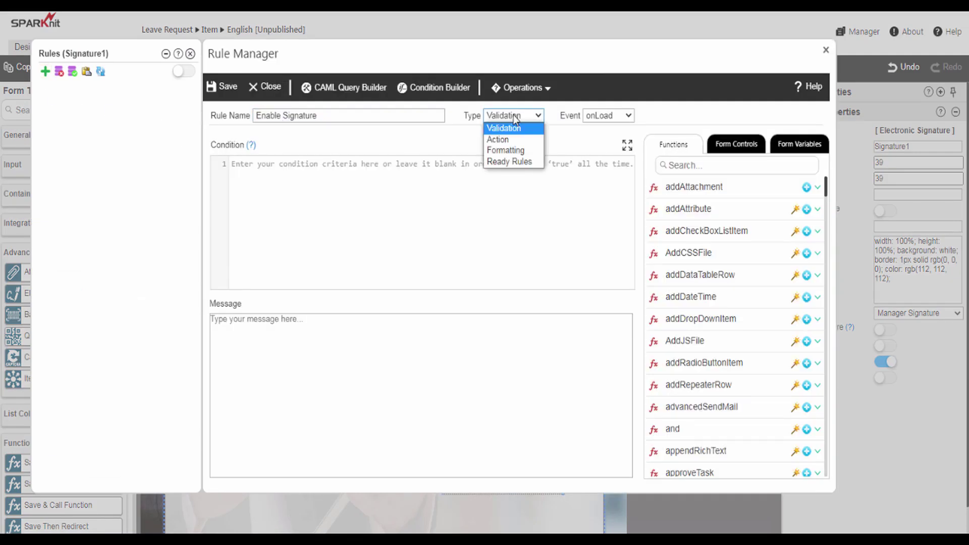
pyautogui.click(507, 150)
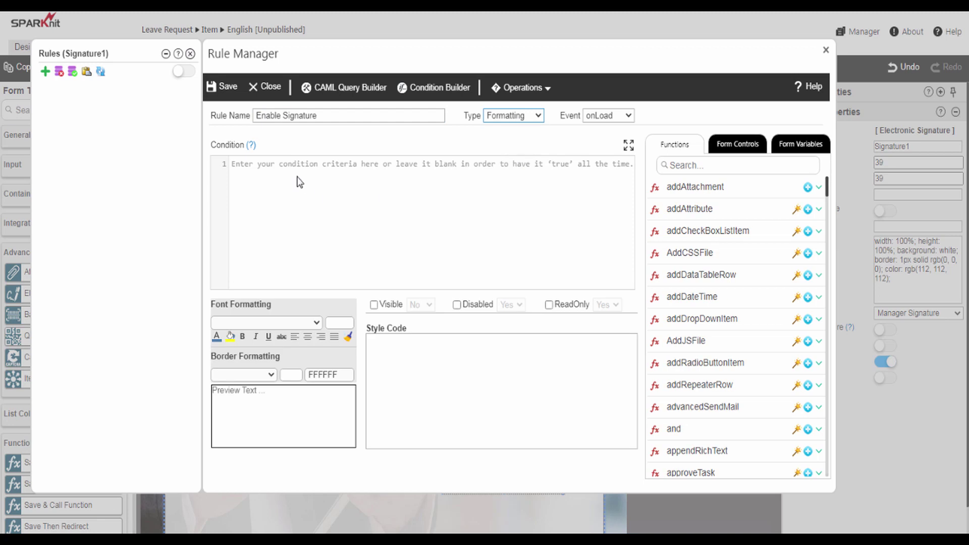
# - Build the condition getPeoplePickerValue(PeoplePicker1_Manager1,'2')==getUserName() with the function wizard
pyautogui.click(277, 167)
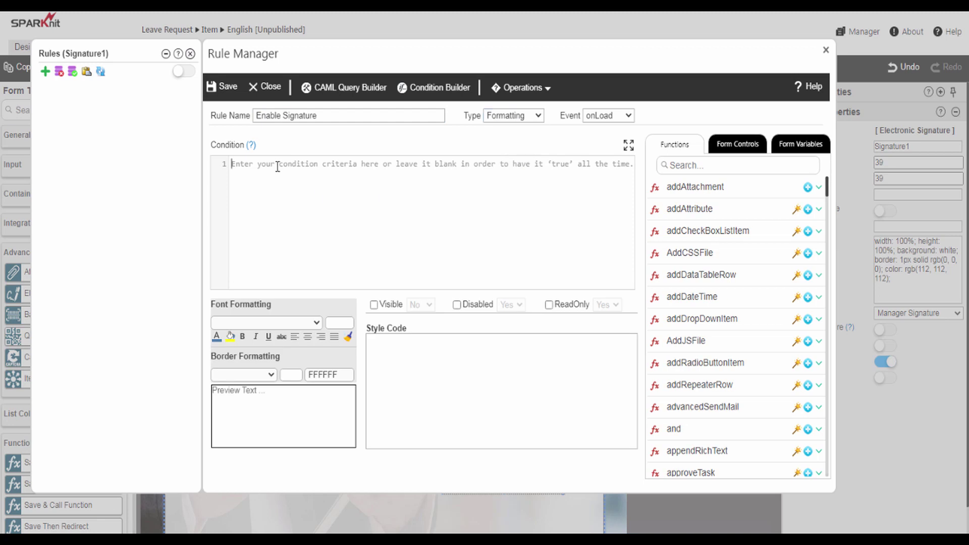
pyautogui.click(684, 165)
pyautogui.write('getp')
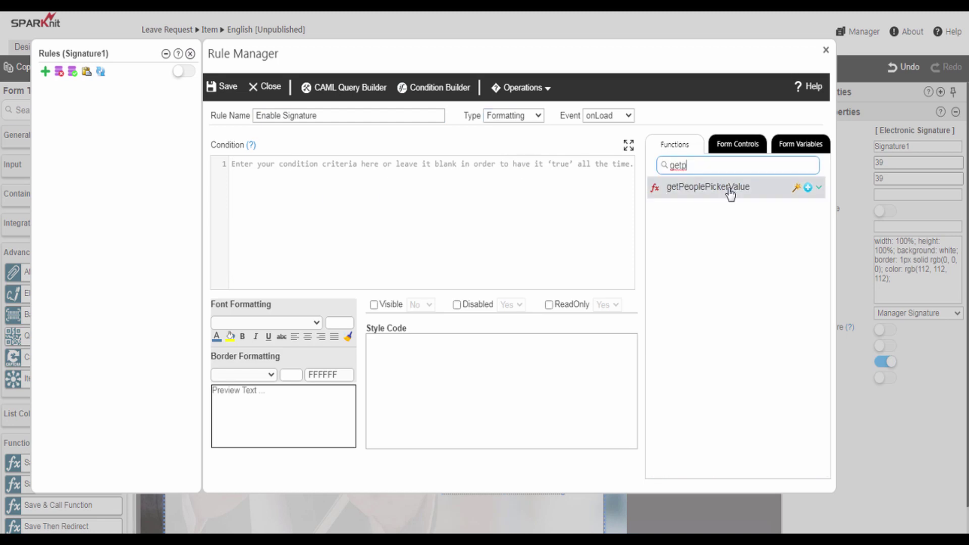
pyautogui.click(796, 188)
pyautogui.click(493, 155)
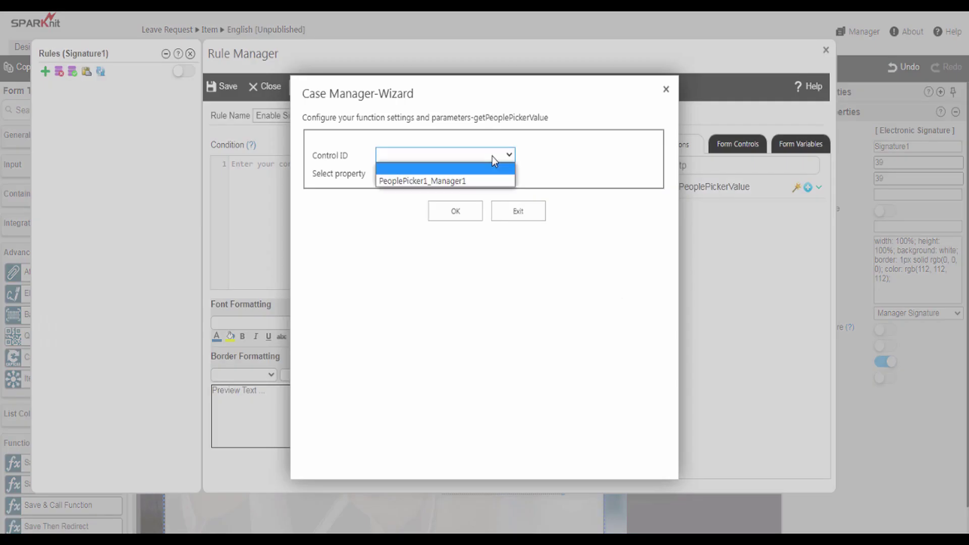
pyautogui.click(461, 180)
pyautogui.click(450, 179)
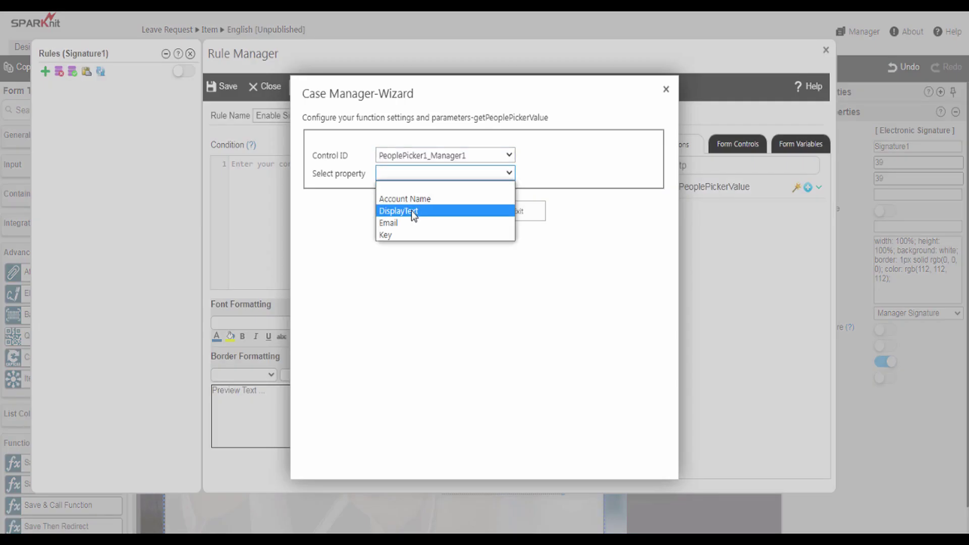
pyautogui.click(410, 211)
pyautogui.click(456, 212)
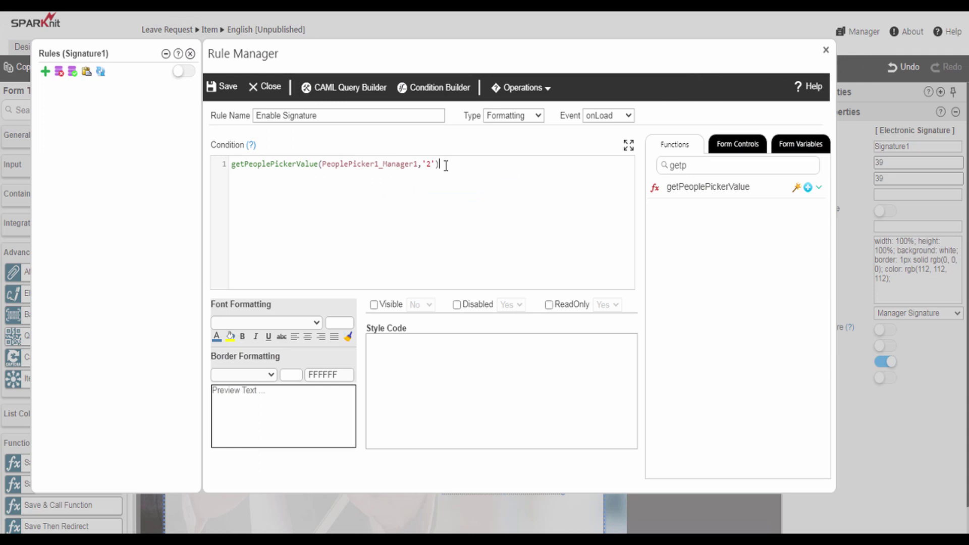
pyautogui.write('==')
pyautogui.moveTo(704, 168); pyautogui.dragTo(659, 168)
pyautogui.write('getus')
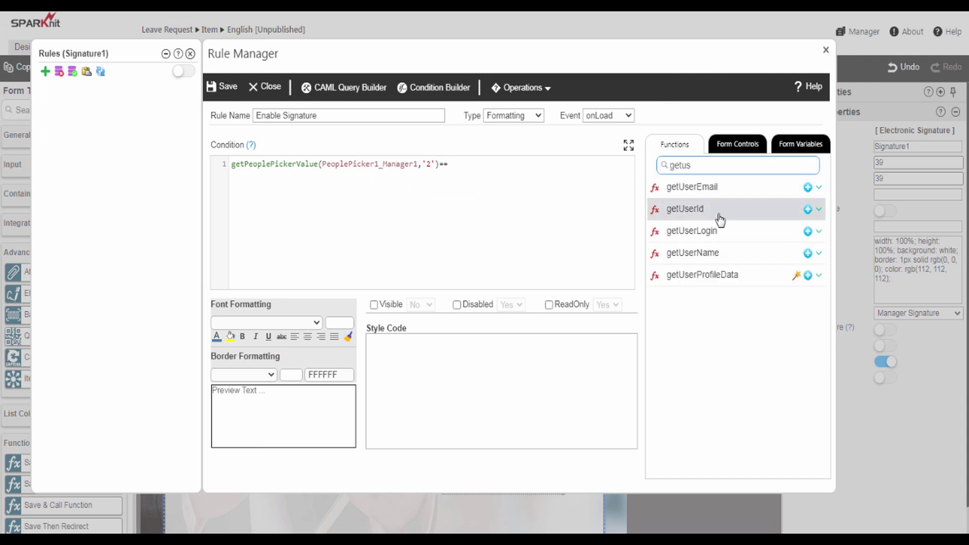
pyautogui.click(807, 254)
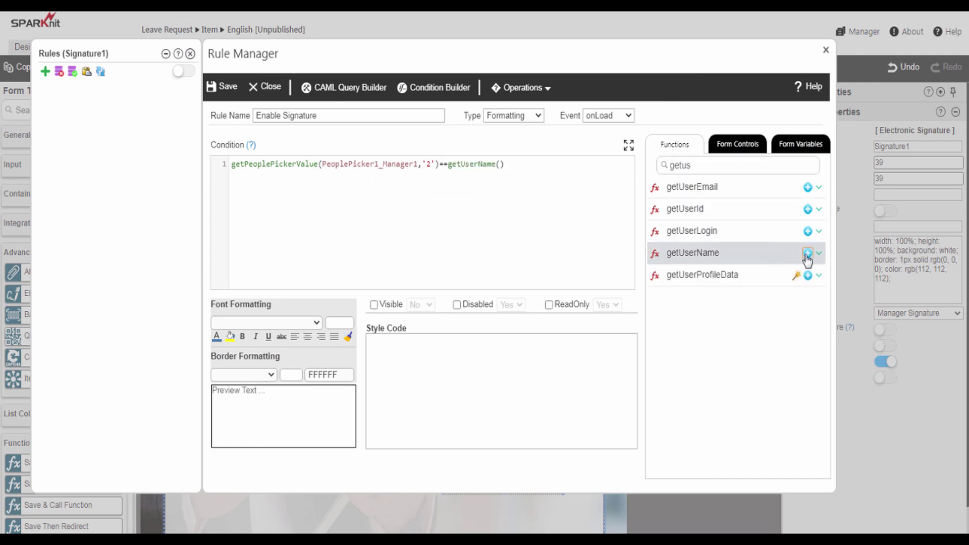
# - Set the rule's Disabled value to No, save it, and close the rules list
pyautogui.click(457, 305)
pyautogui.click(508, 305)
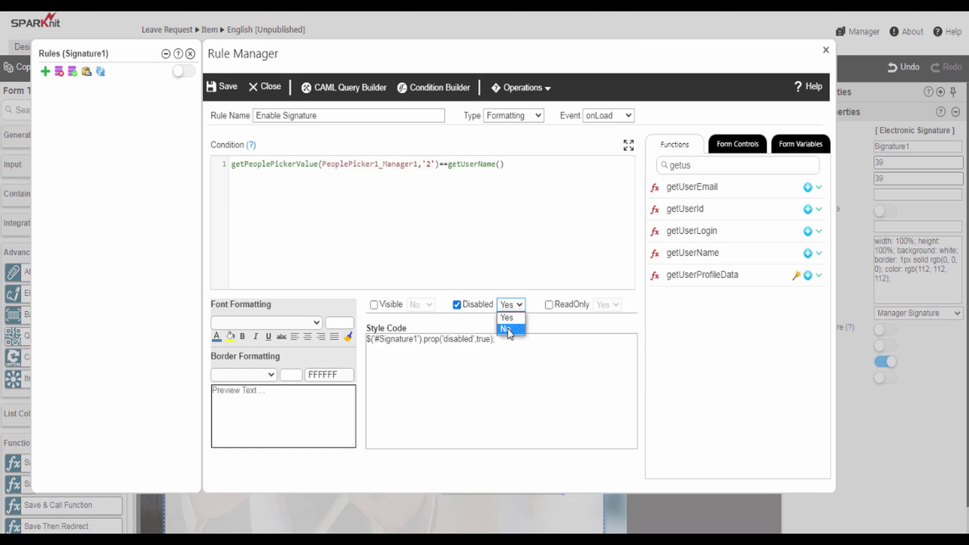
pyautogui.click(508, 329)
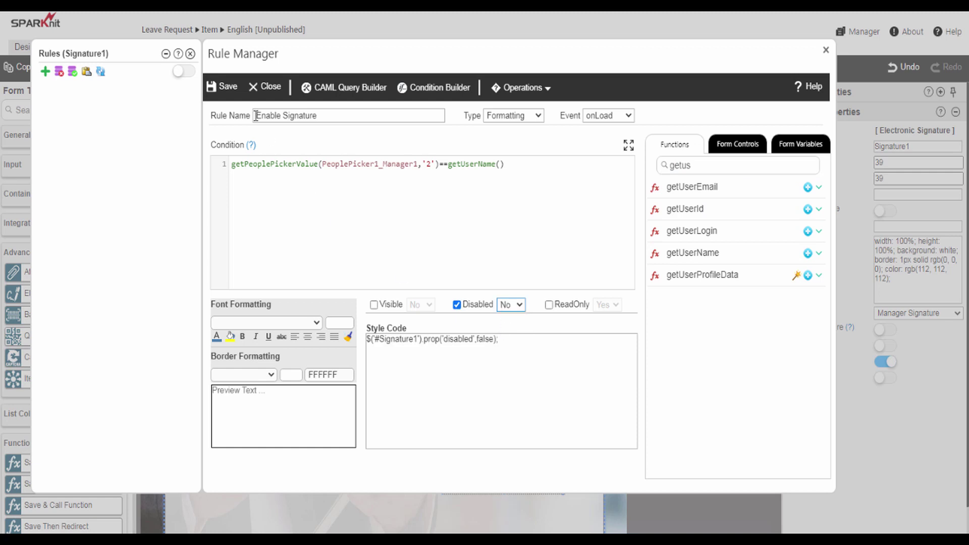
pyautogui.click(228, 87)
pyautogui.click(190, 53)
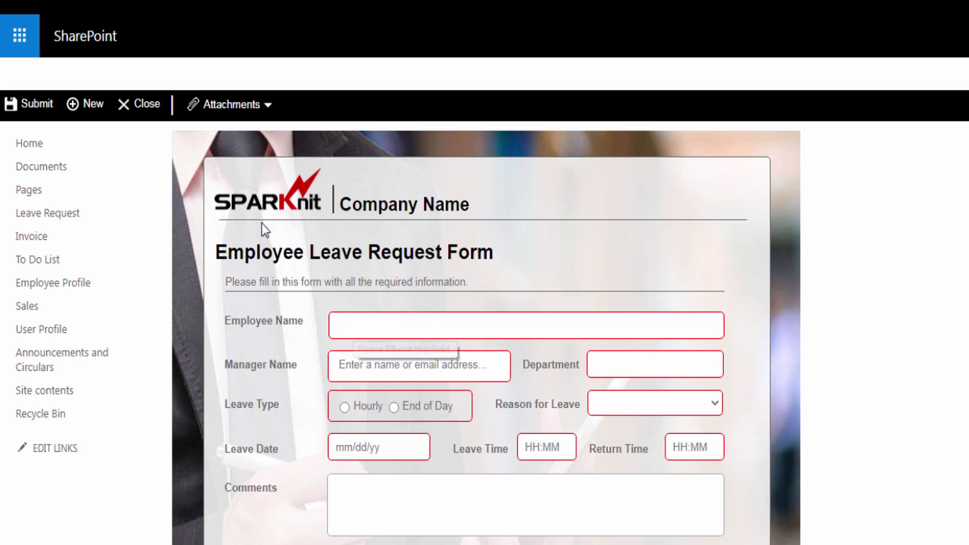
pyautogui.click(242, 114)
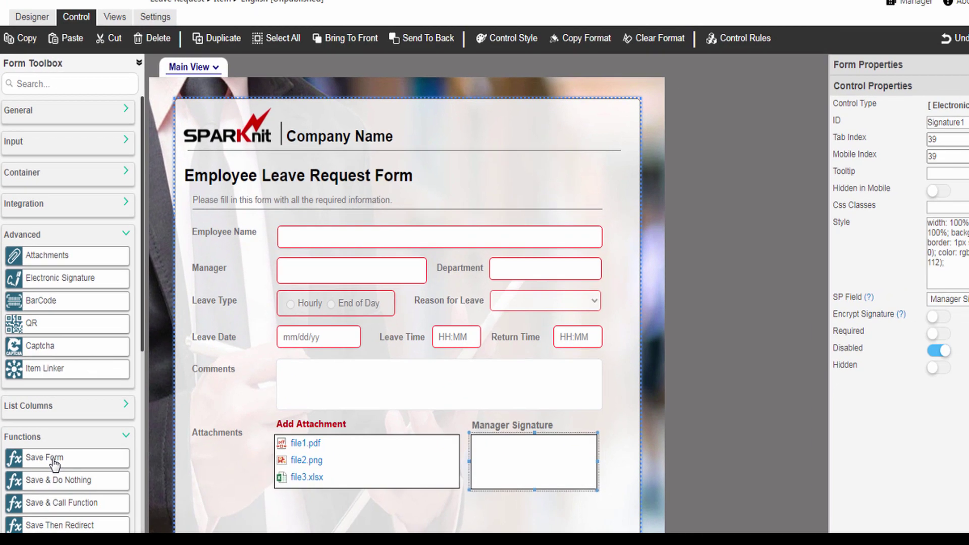
# - Add a Save Form button below the attachments and caption it 'Submit'
pyautogui.moveTo(91, 451); pyautogui.dragTo(447, 512)
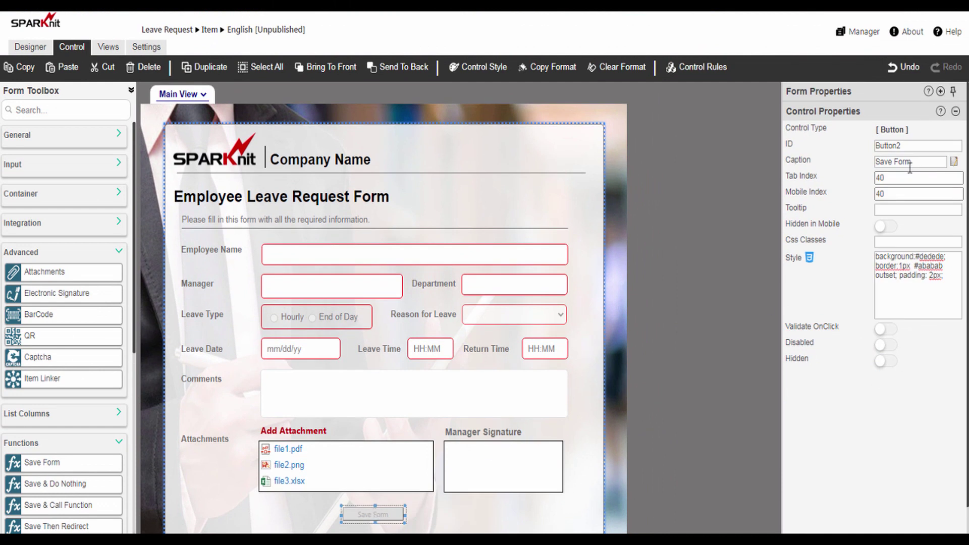
pyautogui.moveTo(913, 162); pyautogui.dragTo(850, 163)
pyautogui.write('Submit')
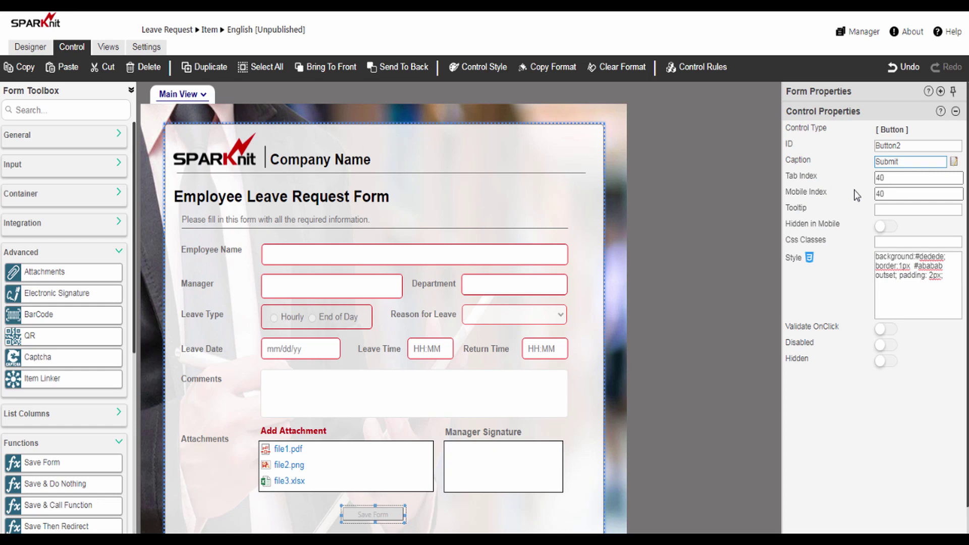
pyautogui.press('Return')
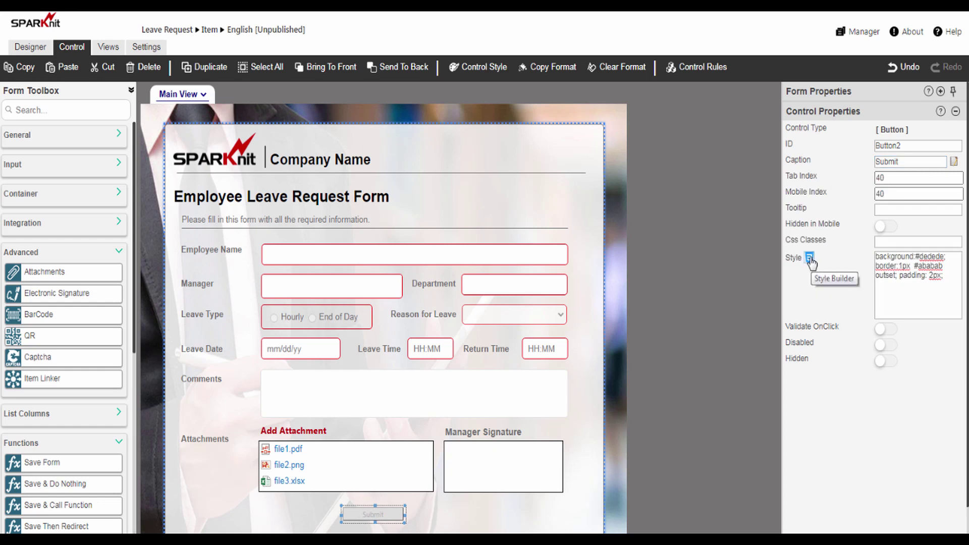
# - Style the button with radius 5, #C00000 background, padding 2, white 10pt text, then enlarge it
pyautogui.click(809, 259)
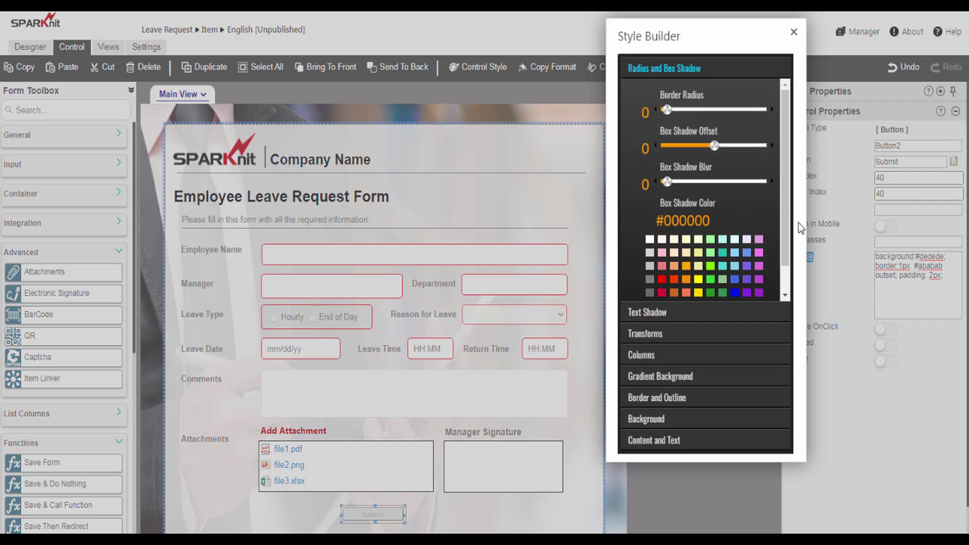
pyautogui.moveTo(666, 109); pyautogui.dragTo(677, 109)
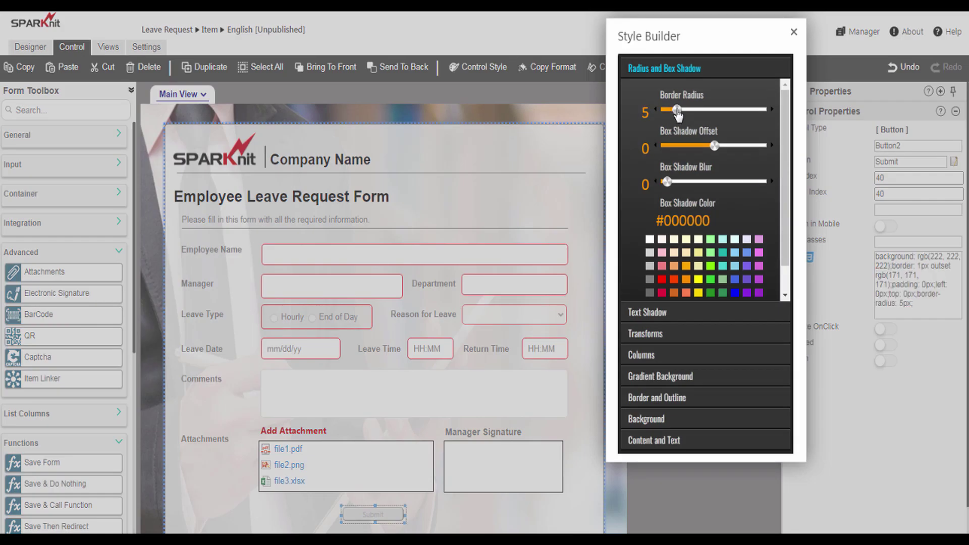
pyautogui.click(651, 421)
pyautogui.click(674, 339)
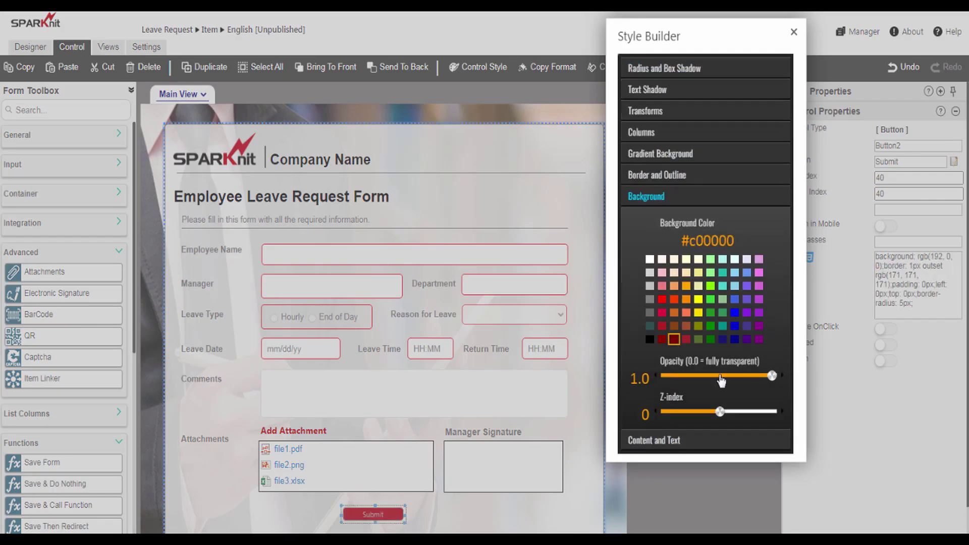
pyautogui.click(670, 440)
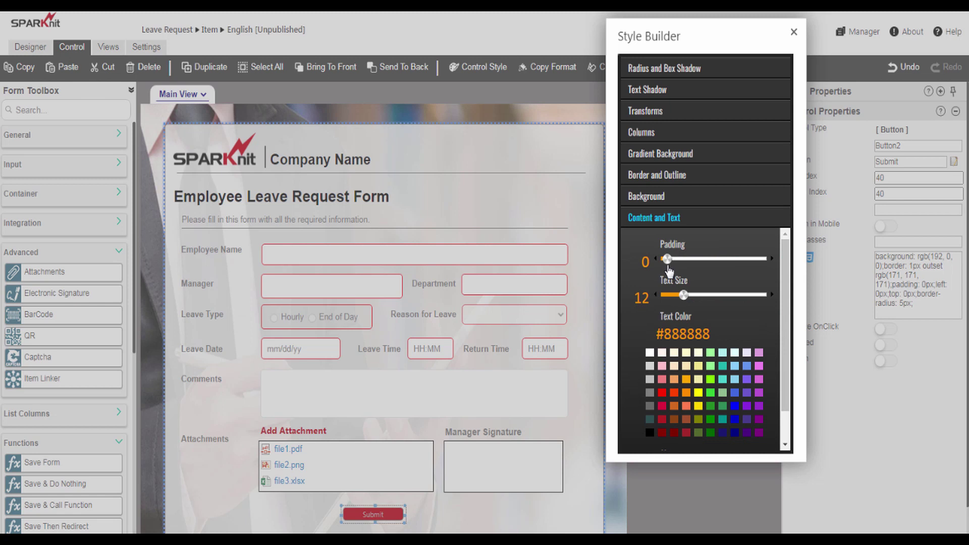
pyautogui.moveTo(666, 259); pyautogui.dragTo(670, 258)
pyautogui.moveTo(683, 294); pyautogui.dragTo(679, 295)
pyautogui.click(650, 352)
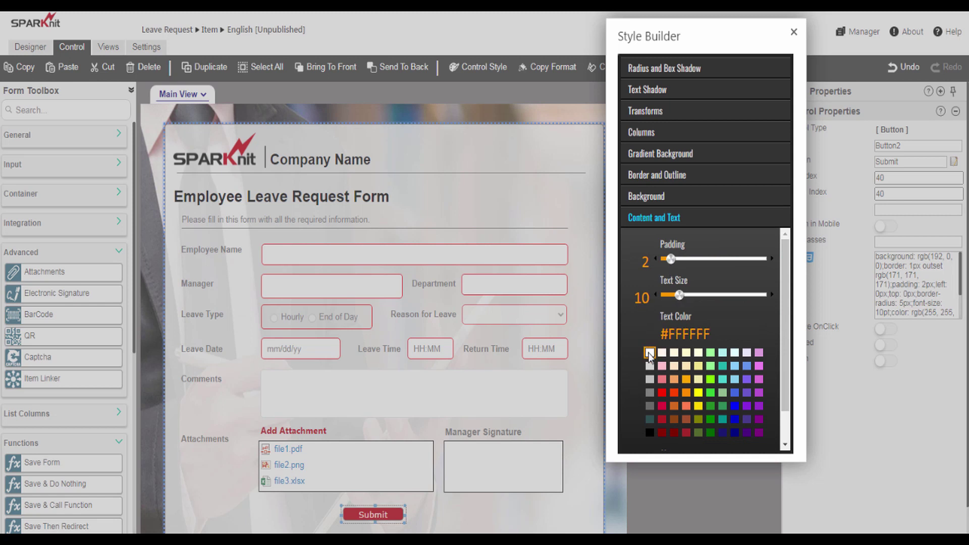
pyautogui.click(793, 33)
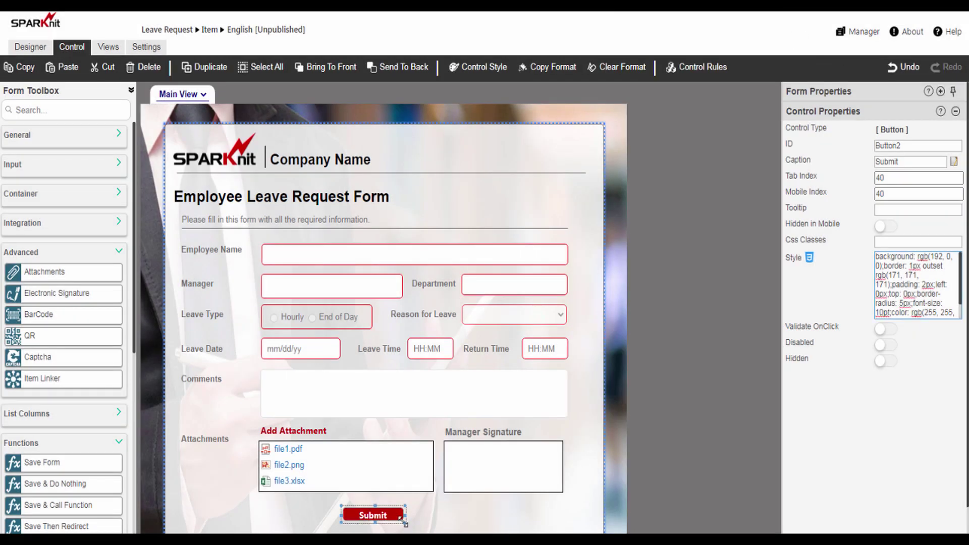
pyautogui.moveTo(405, 524); pyautogui.dragTo(410, 532)
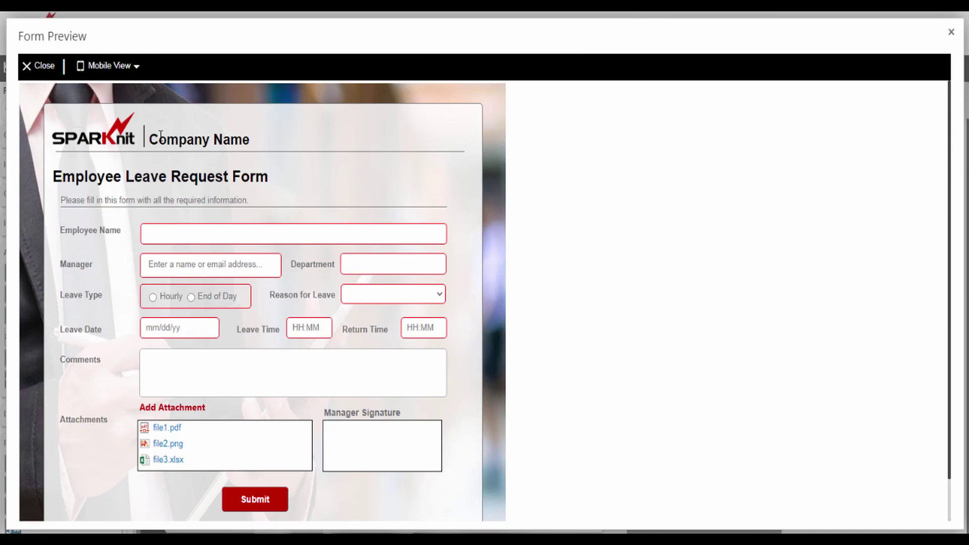
pyautogui.click(109, 66)
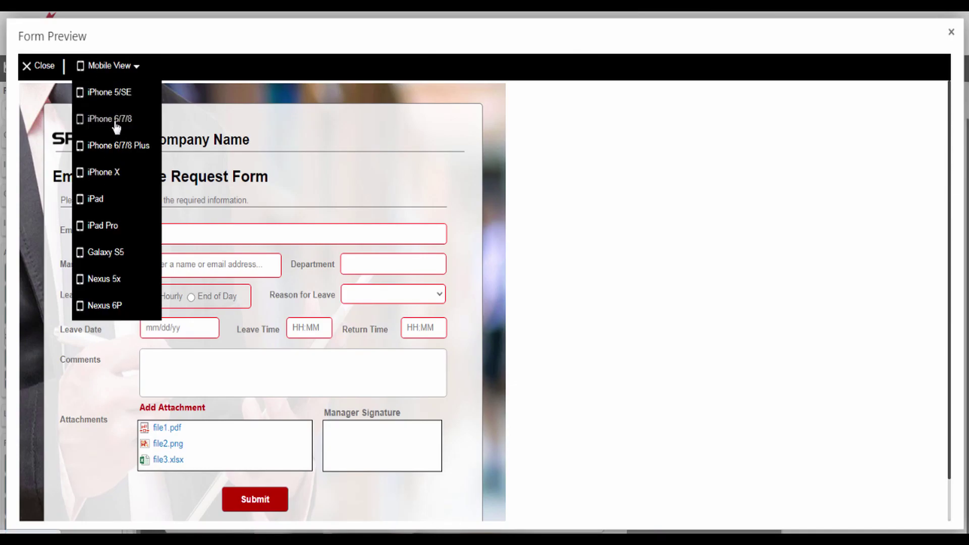
pyautogui.click(112, 121)
pyautogui.moveTo(725, 114); pyautogui.dragTo(746, 98)
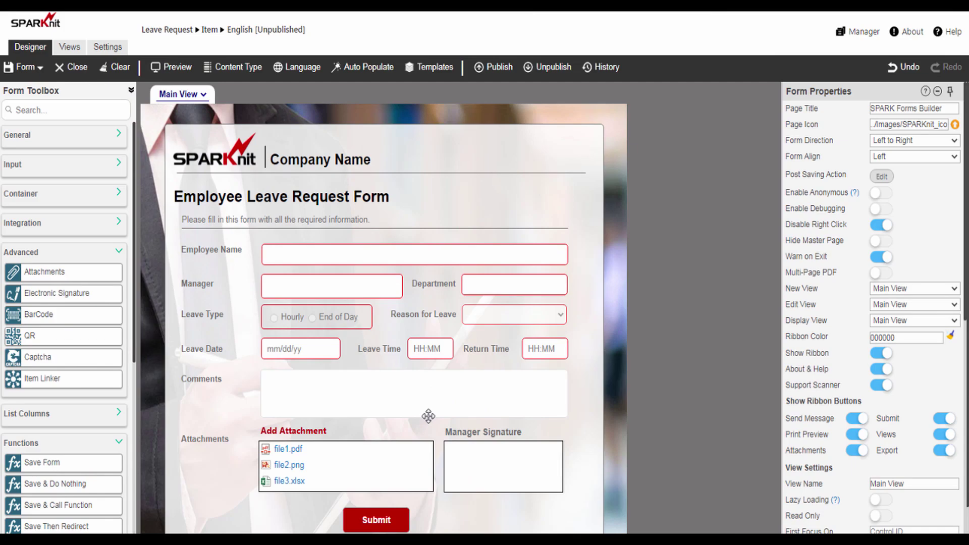
# - Switch on Mobile Responsive and Enable Mobile Index in the form's Mobile Settings
pyautogui.scroll(-2, 961, 262)
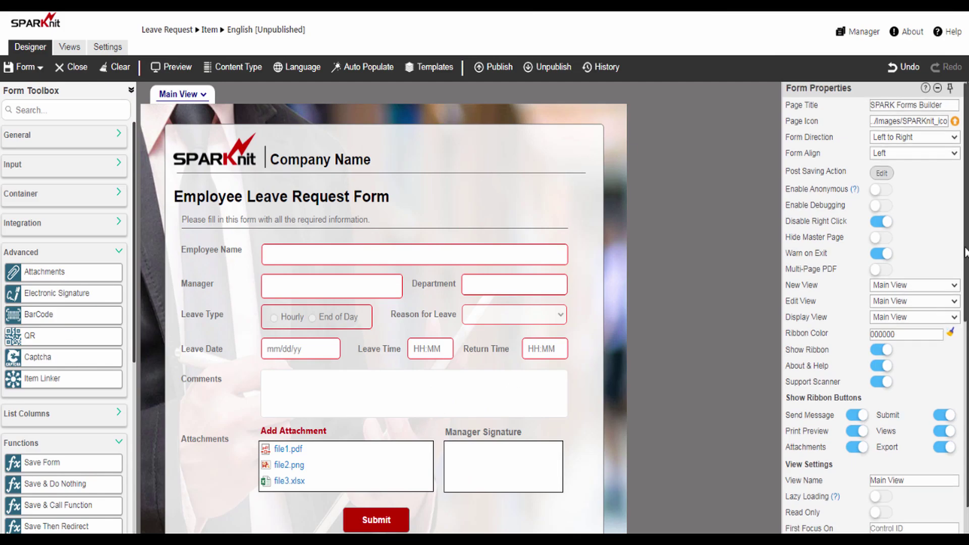
pyautogui.scroll(-5, 873, 308)
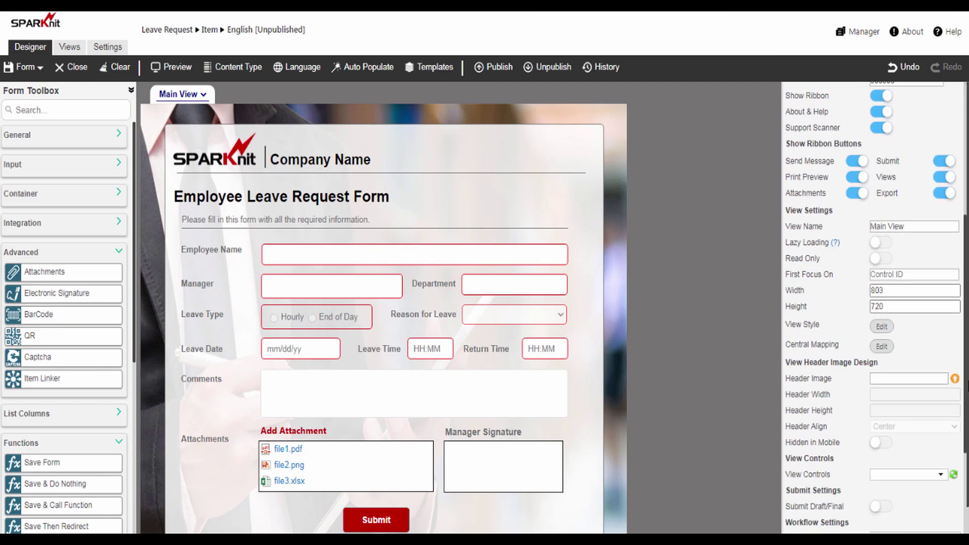
pyautogui.scroll(-2, 887, 430)
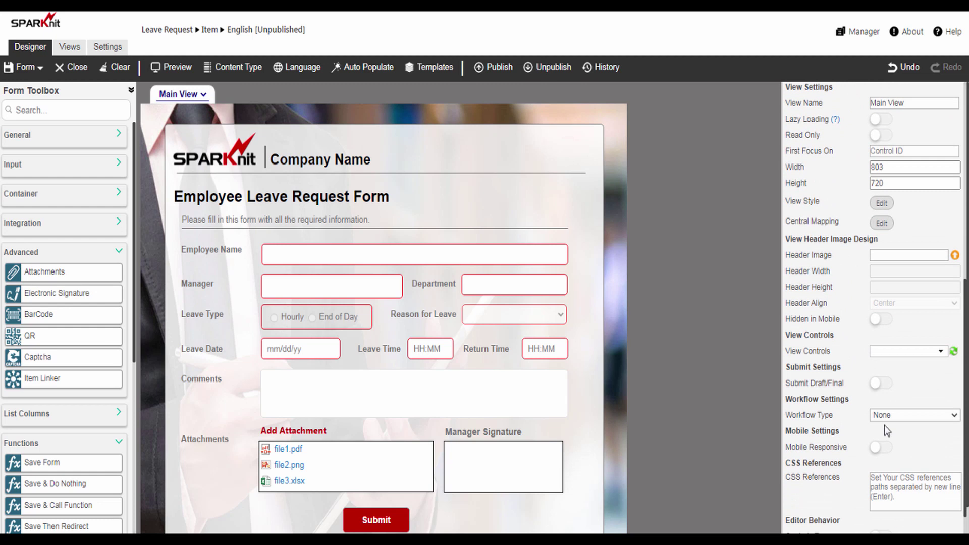
pyautogui.click(885, 450)
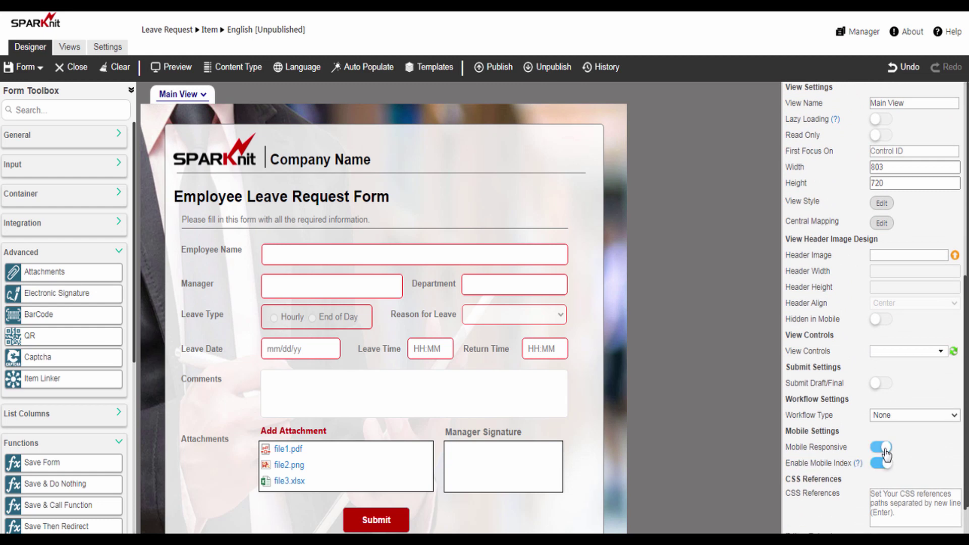
pyautogui.click(887, 466)
pyautogui.scroll(-1, 372, 460)
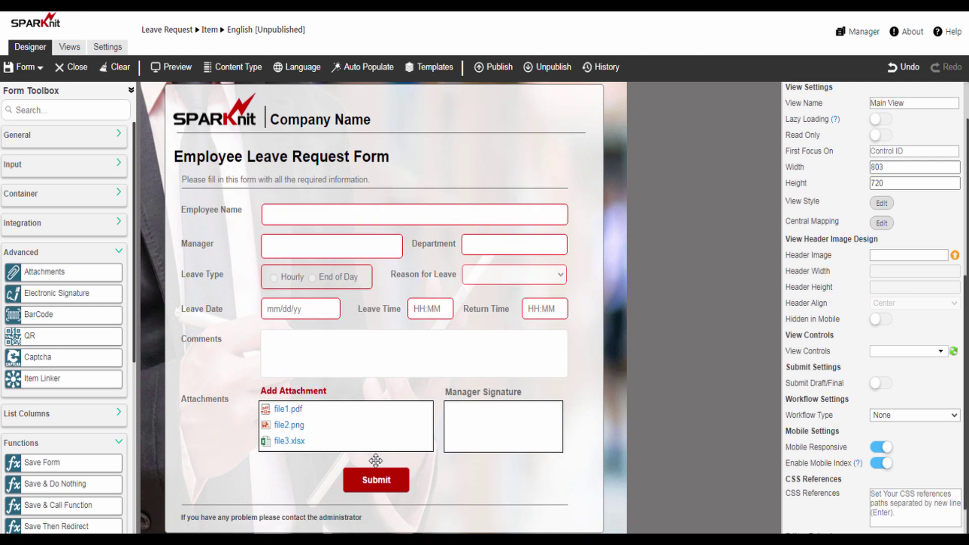
# - Set Mobile Index 41 on the footer horizontal line and 42 on the footer label
pyautogui.click(317, 505)
pyautogui.doubleClick(877, 162)
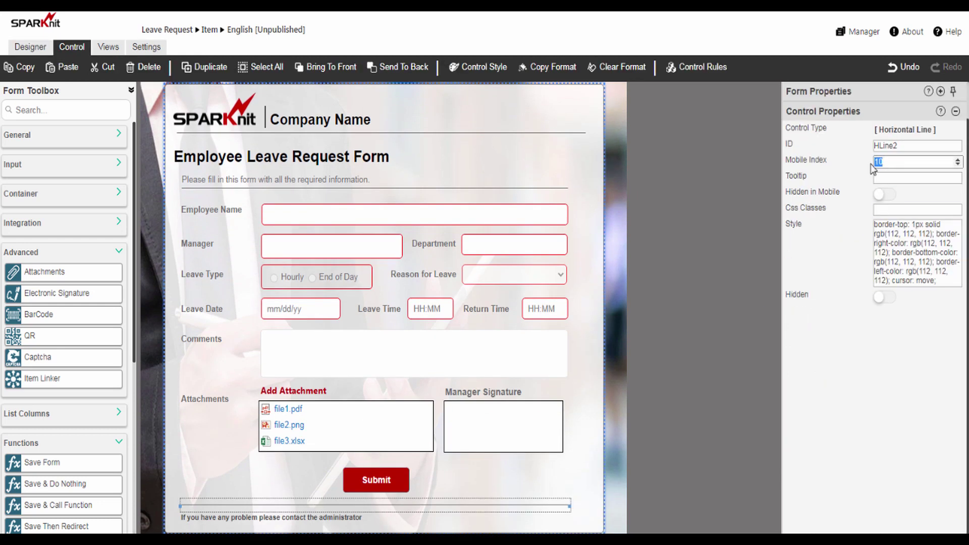
pyautogui.write('41')
pyautogui.click(340, 518)
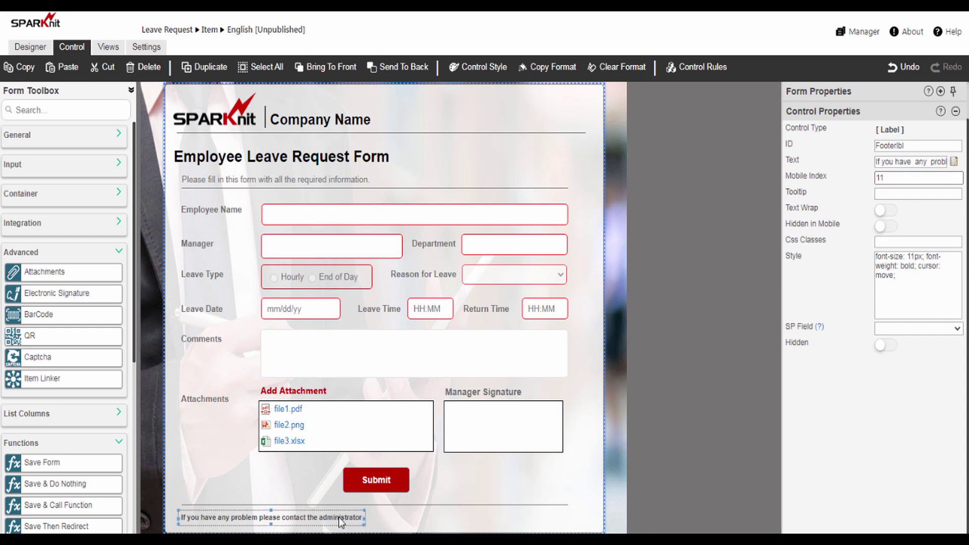
pyautogui.doubleClick(879, 178)
pyautogui.write('42')
pyautogui.click(147, 49)
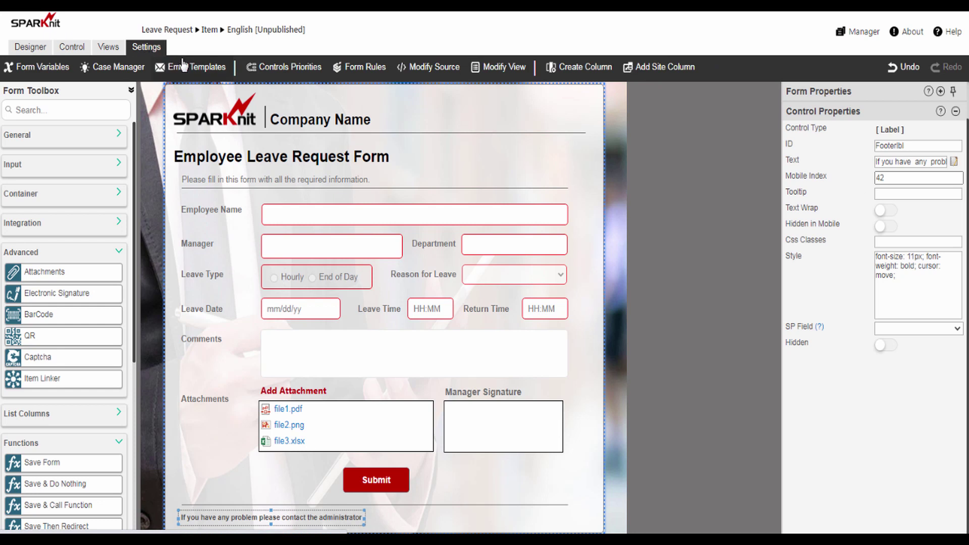
# - In Controls Priorities, move HLine2 and Footerlbl below Submitbtn and save the order
pyautogui.click(271, 67)
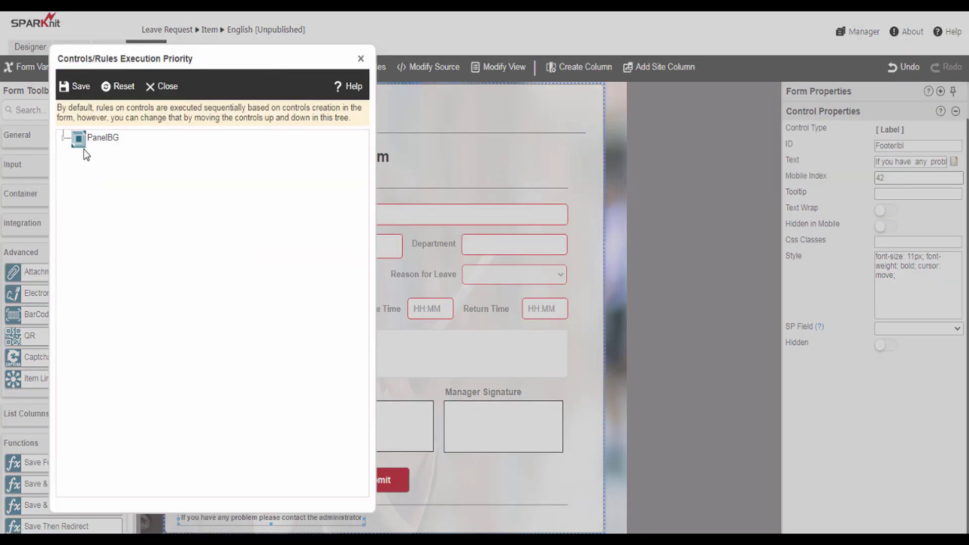
pyautogui.click(63, 137)
pyautogui.click(79, 157)
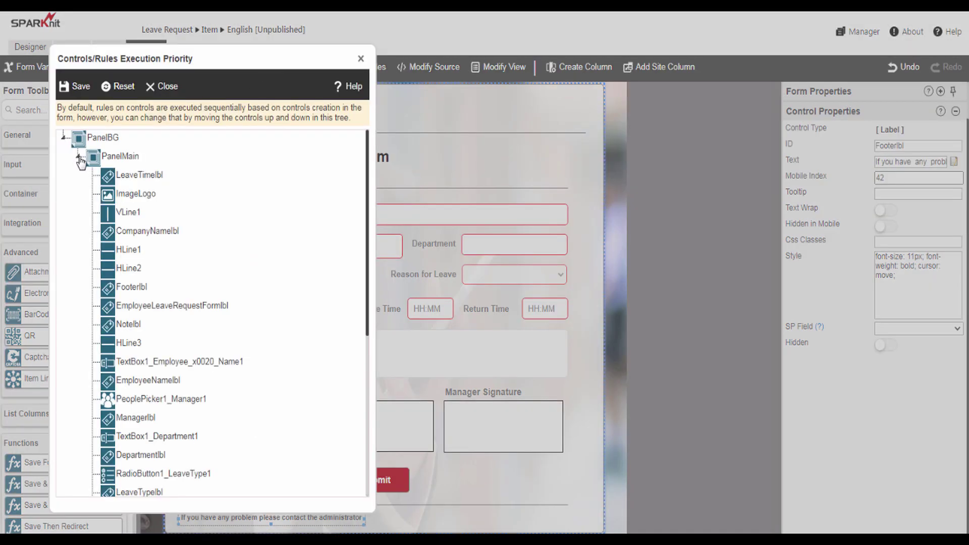
pyautogui.click(129, 268)
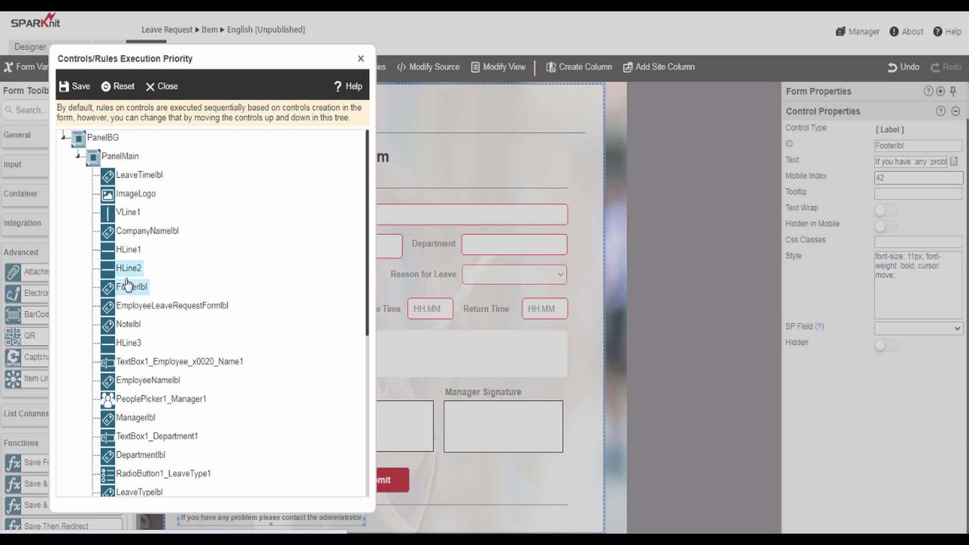
pyautogui.moveTo(128, 286); pyautogui.dragTo(119, 496)
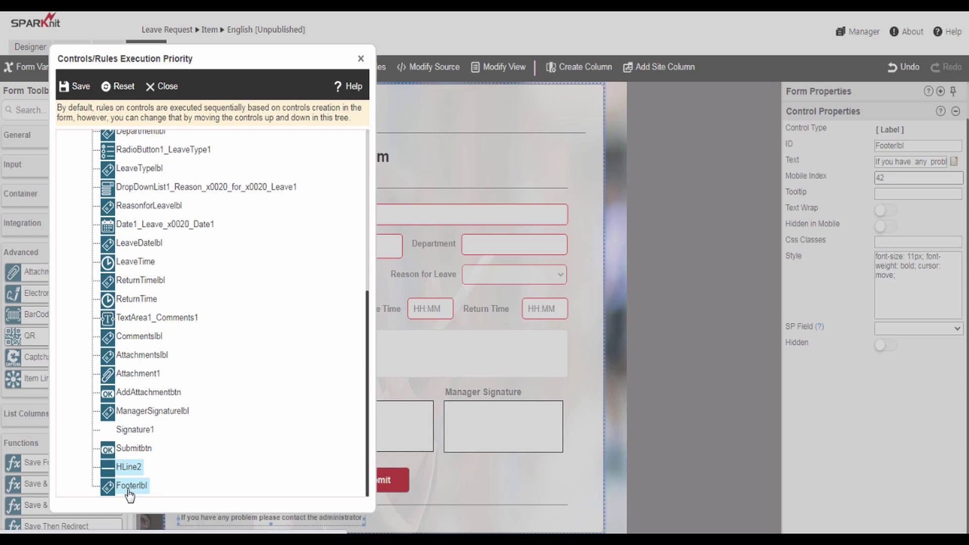
pyautogui.click(79, 88)
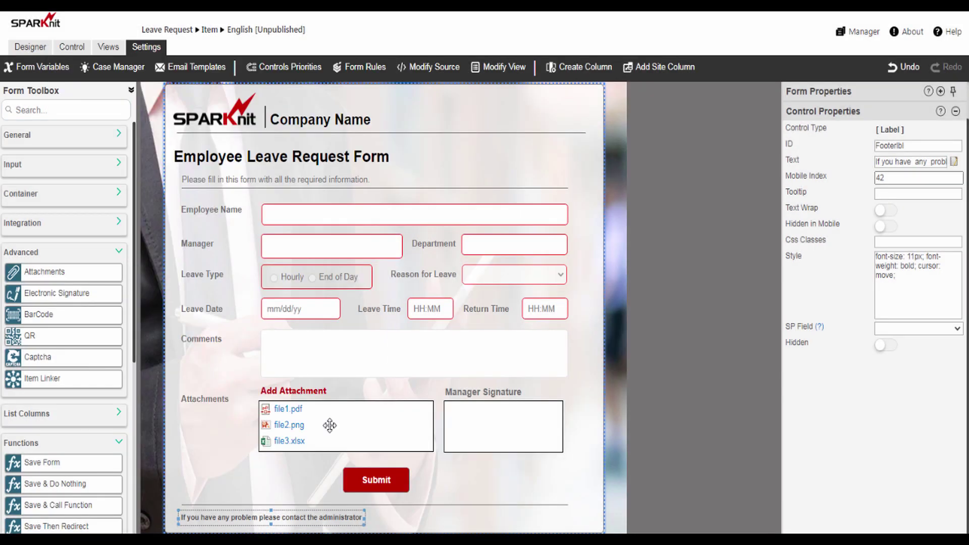
pyautogui.click(296, 520)
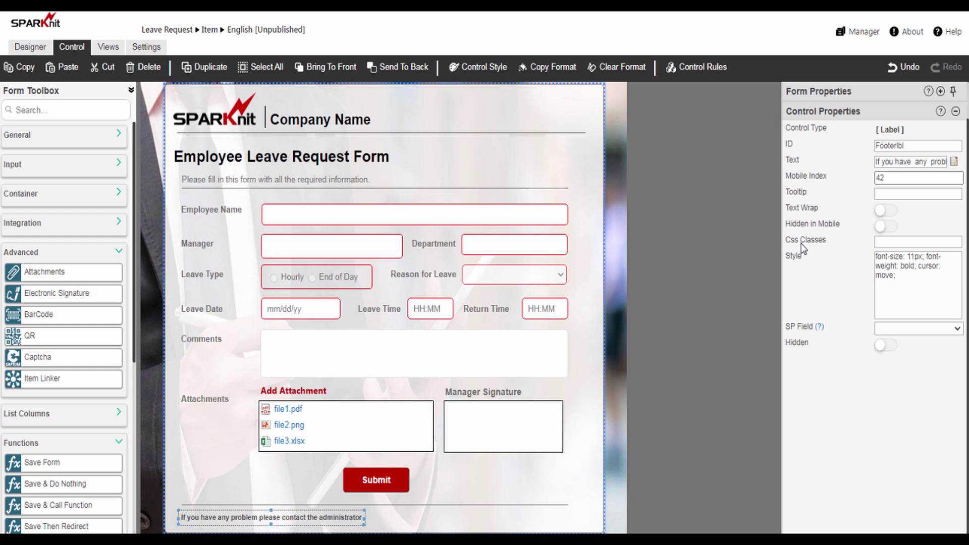
# - Make the footer label Hidden in Mobile
pyautogui.click(892, 231)
pyautogui.click(379, 194)
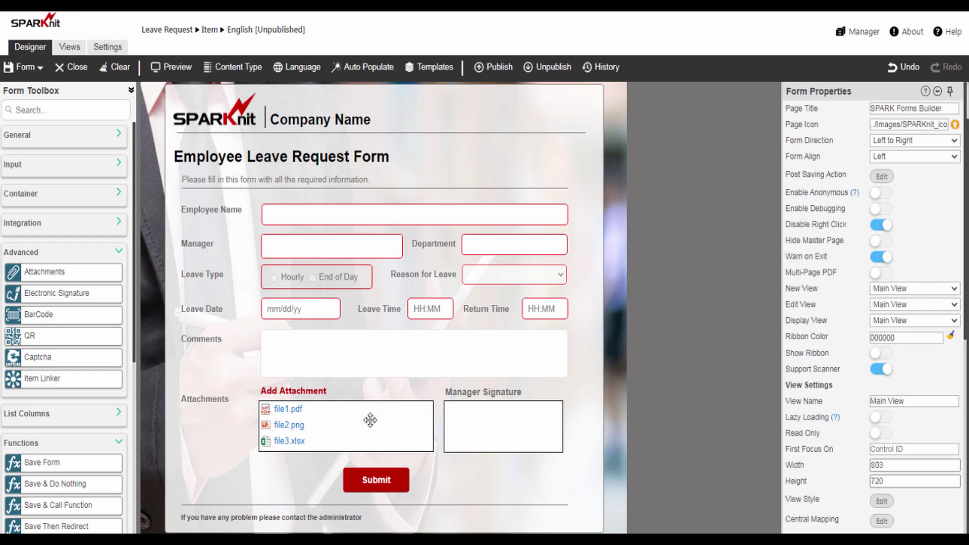
pyautogui.scroll(1, 372, 376)
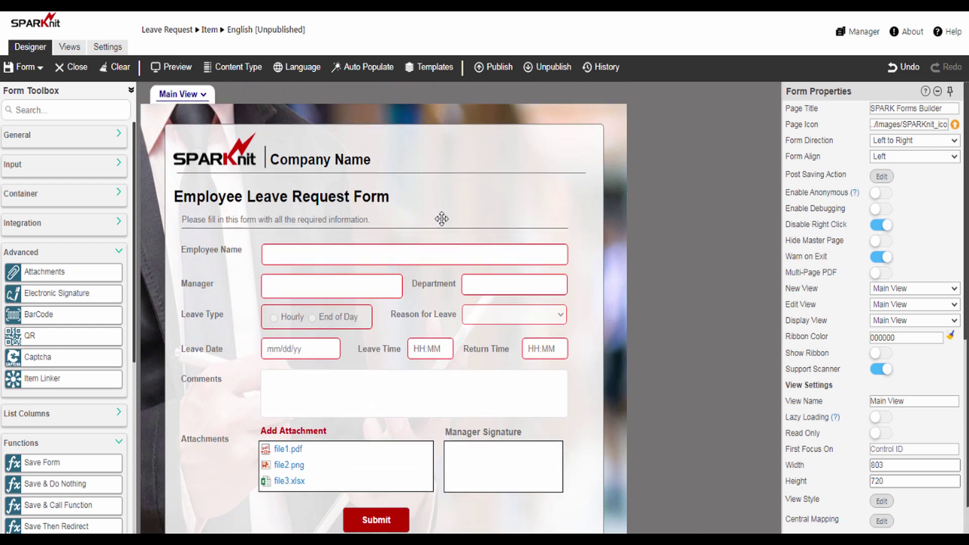
# - Publish the form for the Item content type and go to the Leave Request list
pyautogui.click(497, 70)
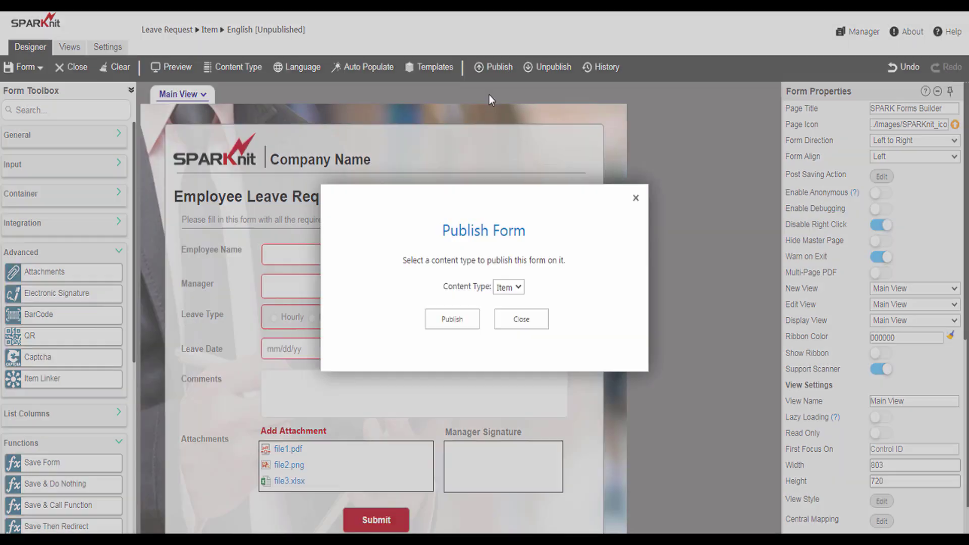
pyautogui.click(457, 317)
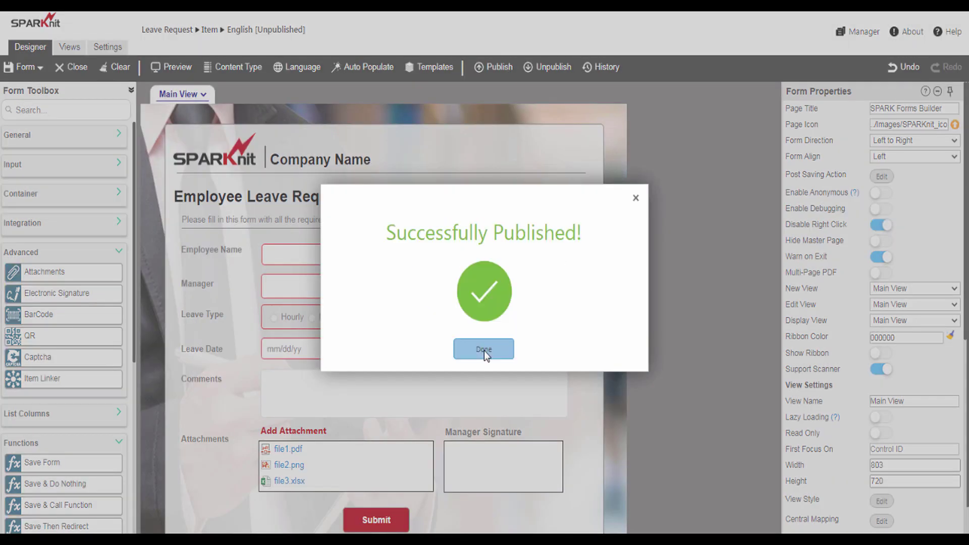
pyautogui.click(483, 349)
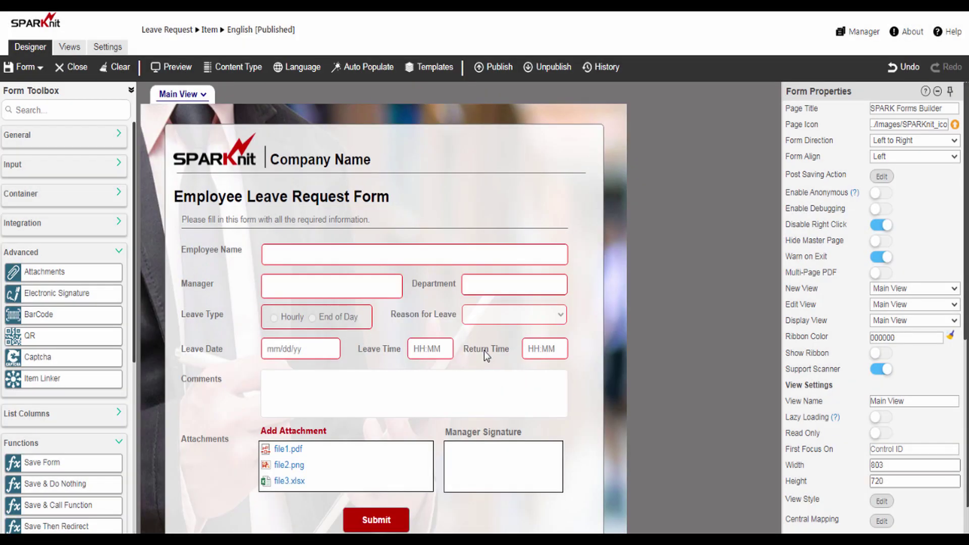
pyautogui.click(179, 34)
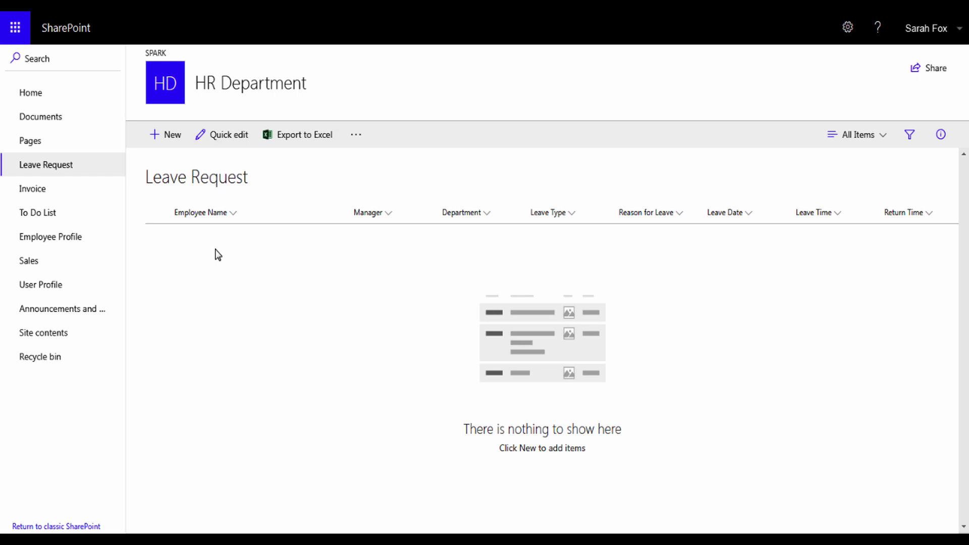
# - Start a new leave request with the employee's name, their manager, and department HR
pyautogui.click(170, 141)
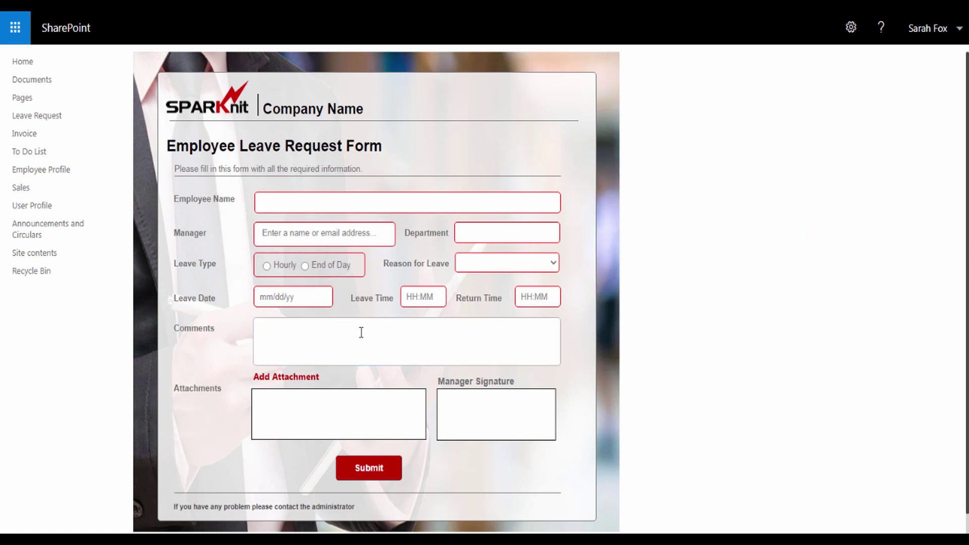
pyautogui.click(272, 201)
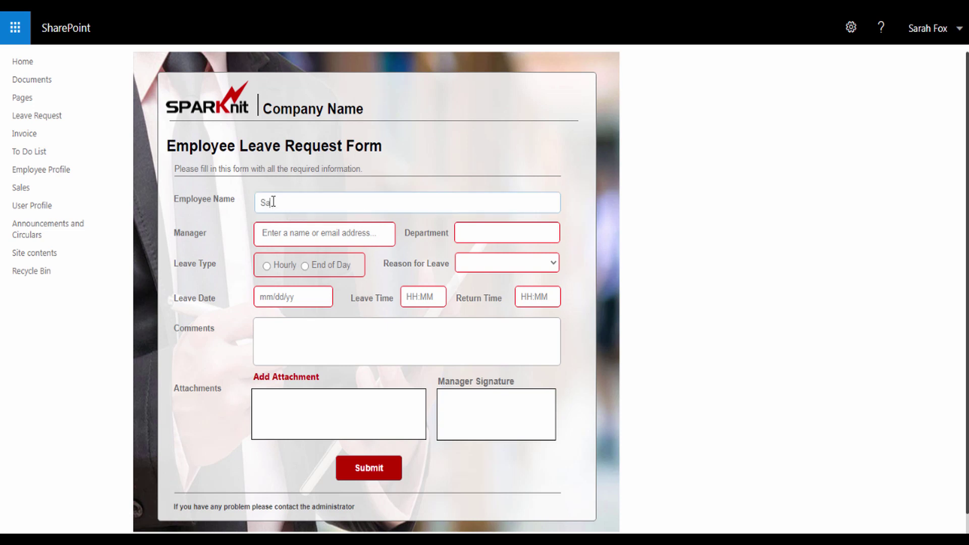
pyautogui.click(276, 231)
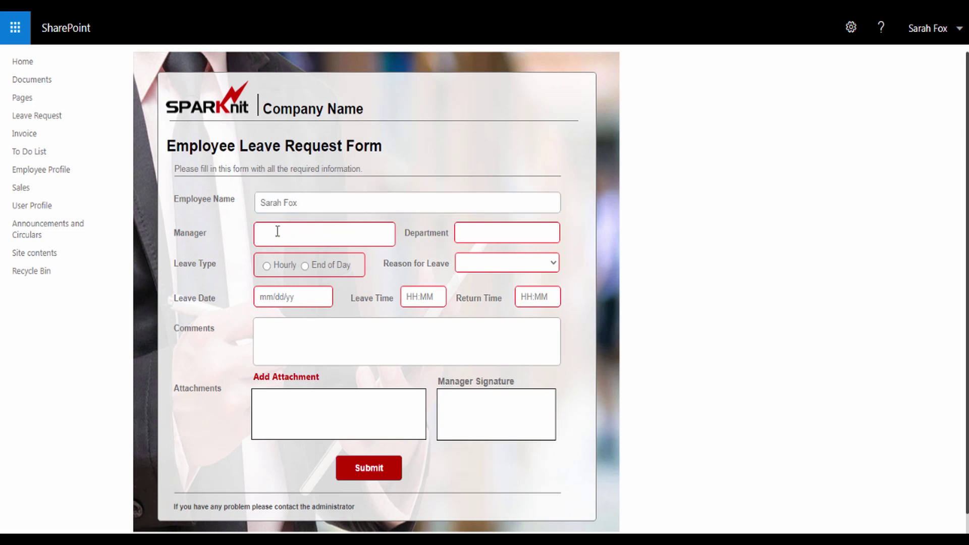
pyautogui.write('jim')
pyautogui.click(282, 246)
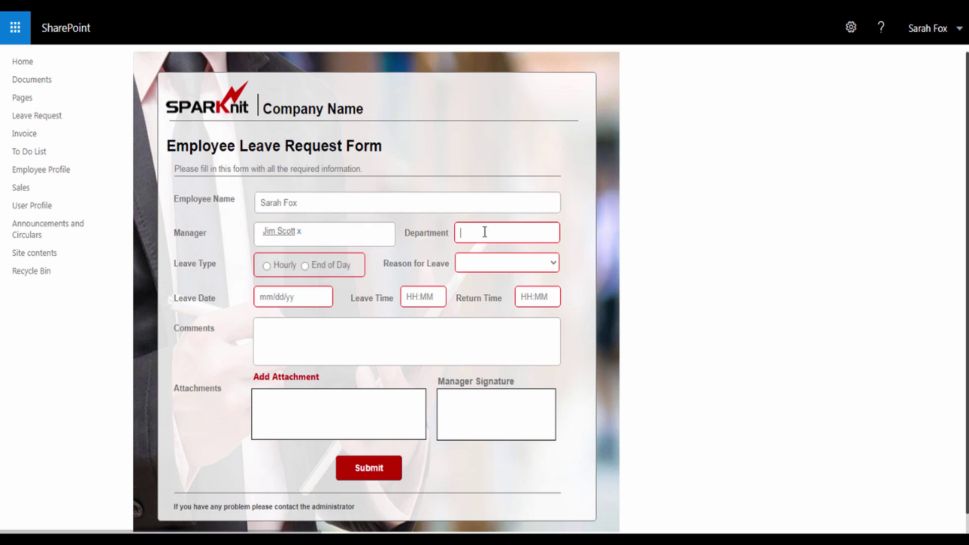
pyautogui.click(487, 231)
pyautogui.write('HR')
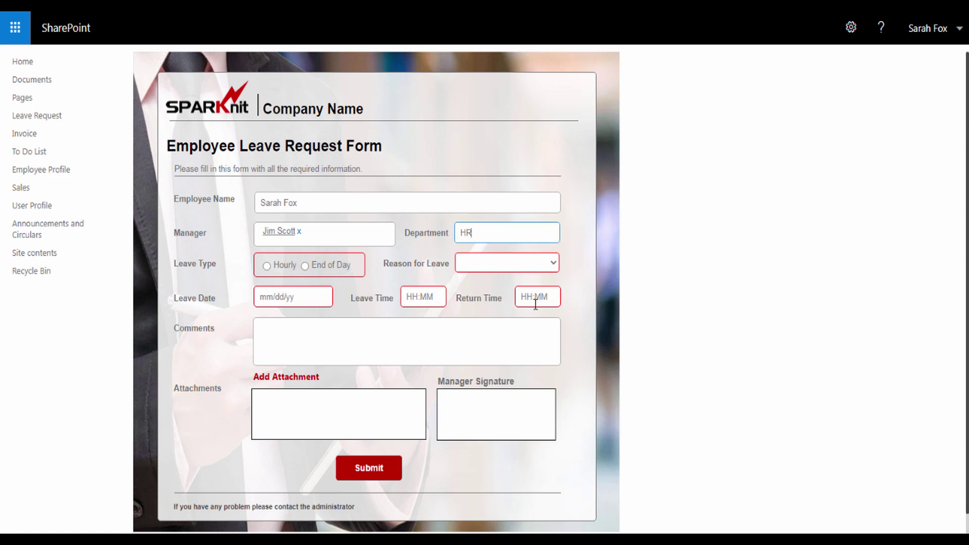
# - Choose End of Day leave, reason Worker's Comp, on 04/06/2022
pyautogui.click(305, 267)
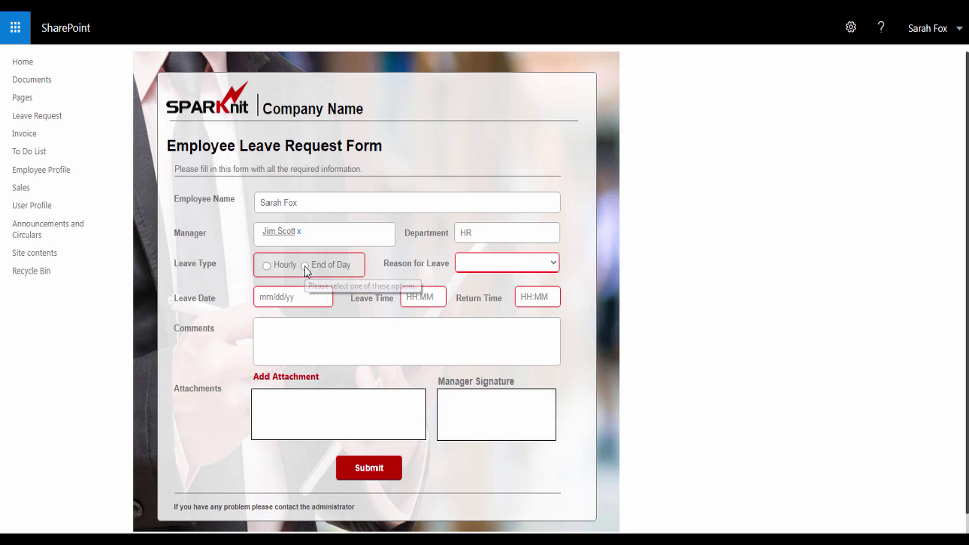
pyautogui.click(475, 263)
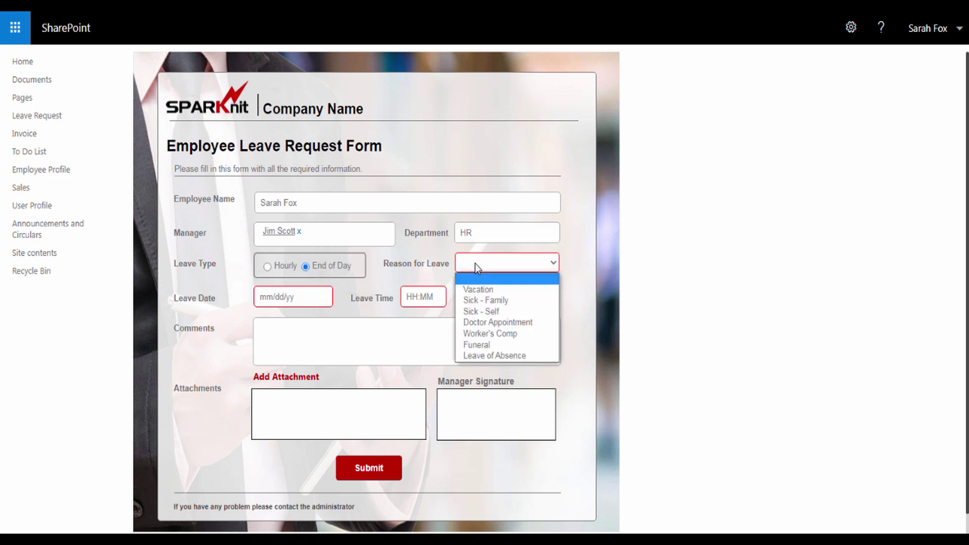
pyautogui.click(486, 333)
pyautogui.click(313, 297)
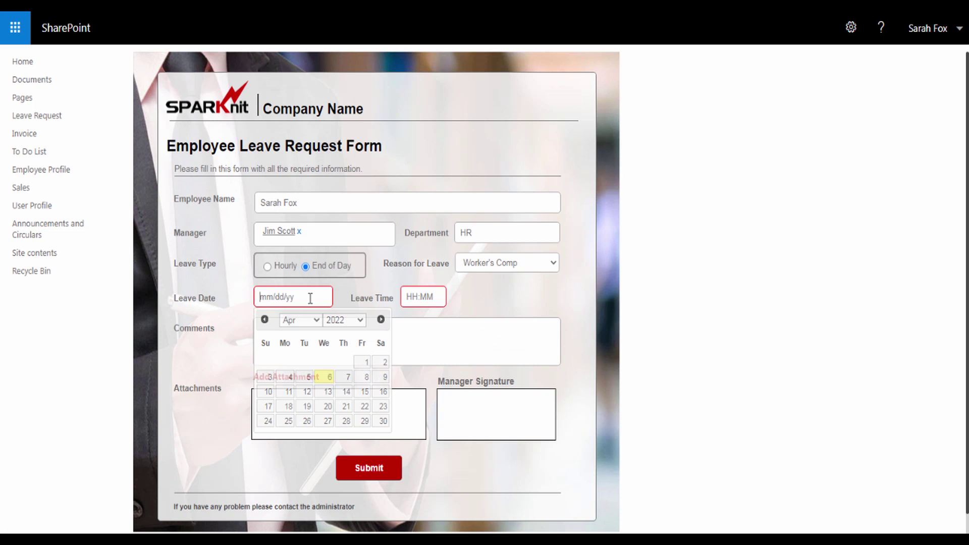
pyautogui.click(327, 379)
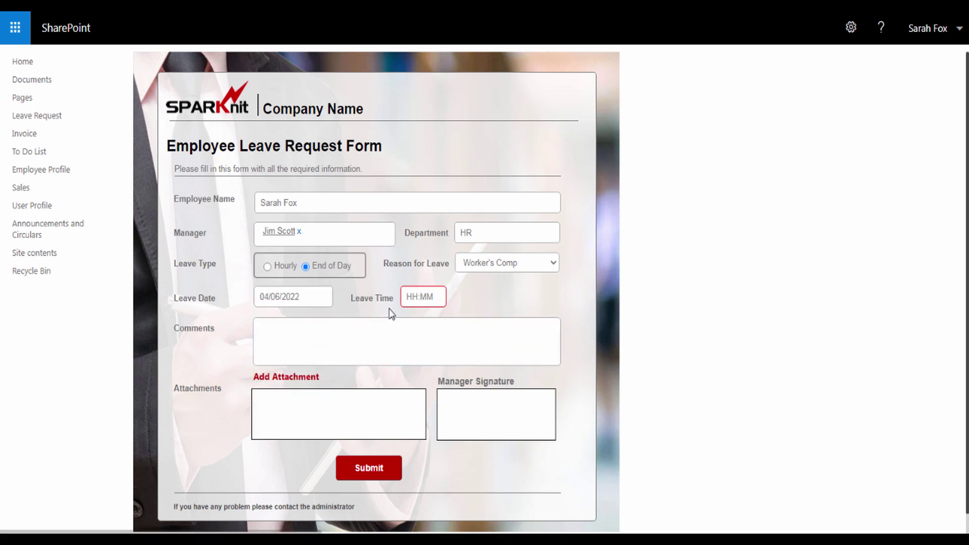
# - Set the leave time to 09:00, comment 'Workshop', and begin adding an attachment
pyautogui.click(419, 297)
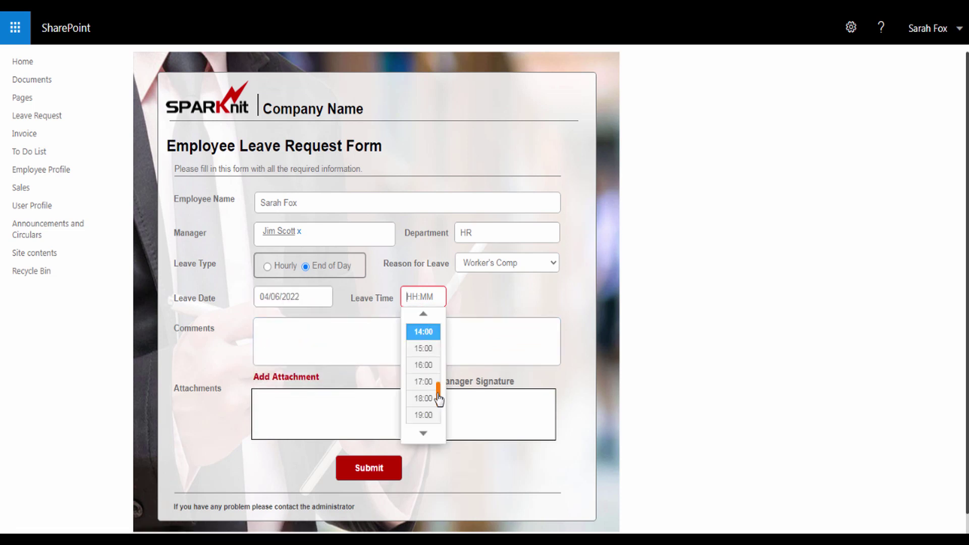
pyautogui.scroll(3, 431, 378)
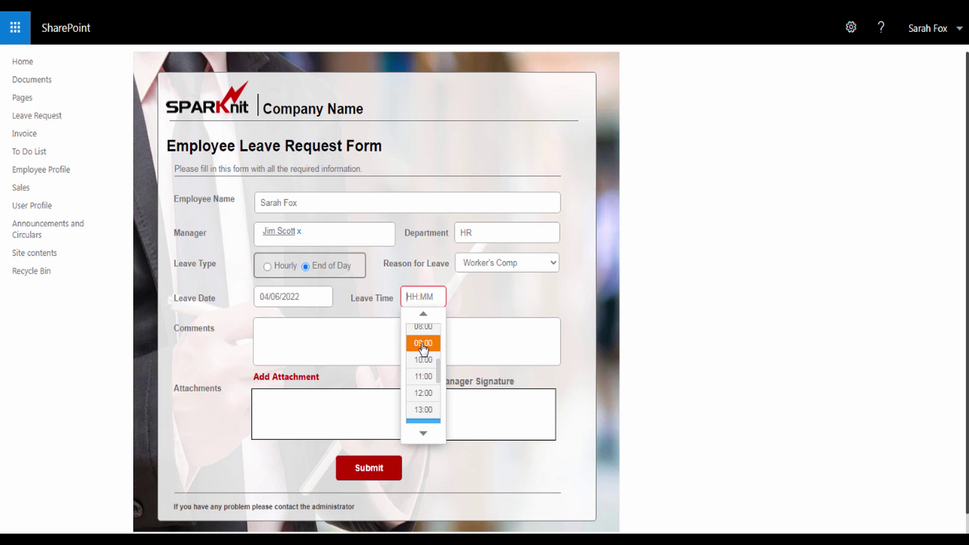
pyautogui.click(423, 343)
pyautogui.click(264, 332)
pyautogui.write('Workshop')
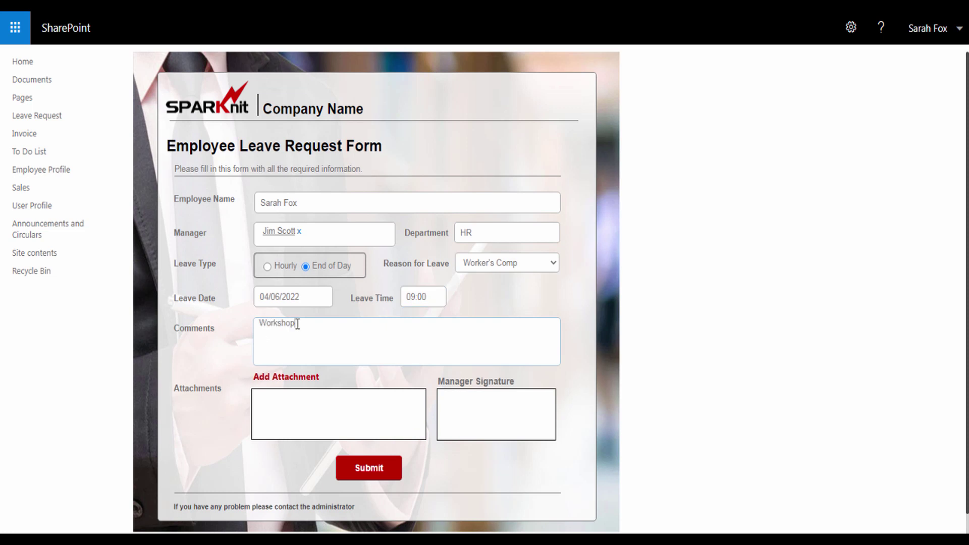
pyautogui.click(273, 381)
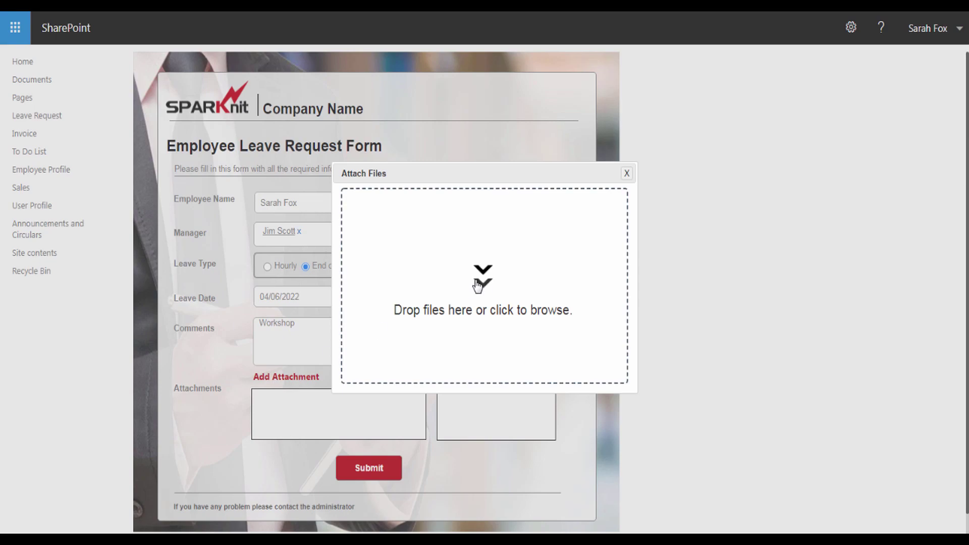
# - Attach Workshop Agenda.pdf to the leave request and close the Attach Files dialog
pyautogui.click(483, 281)
pyautogui.doubleClick(215, 111)
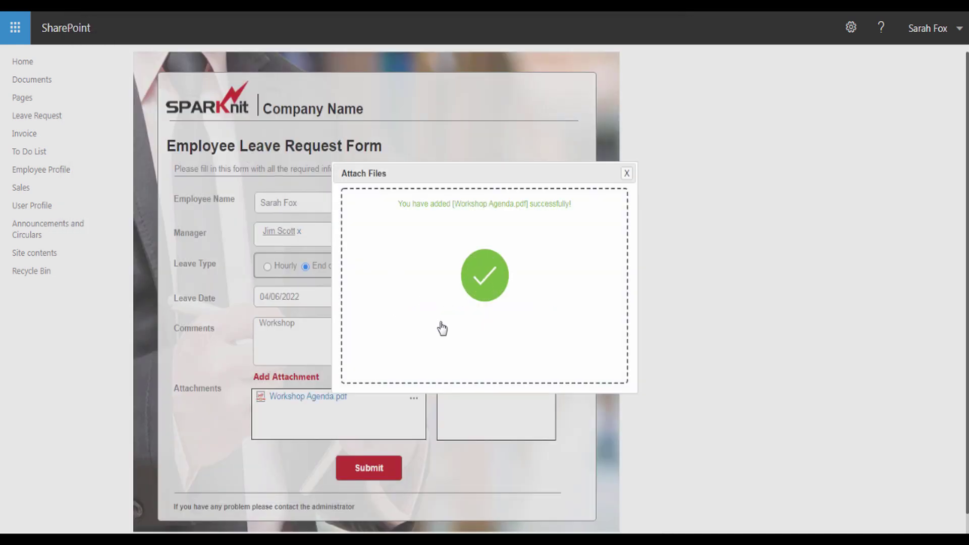
pyautogui.click(626, 173)
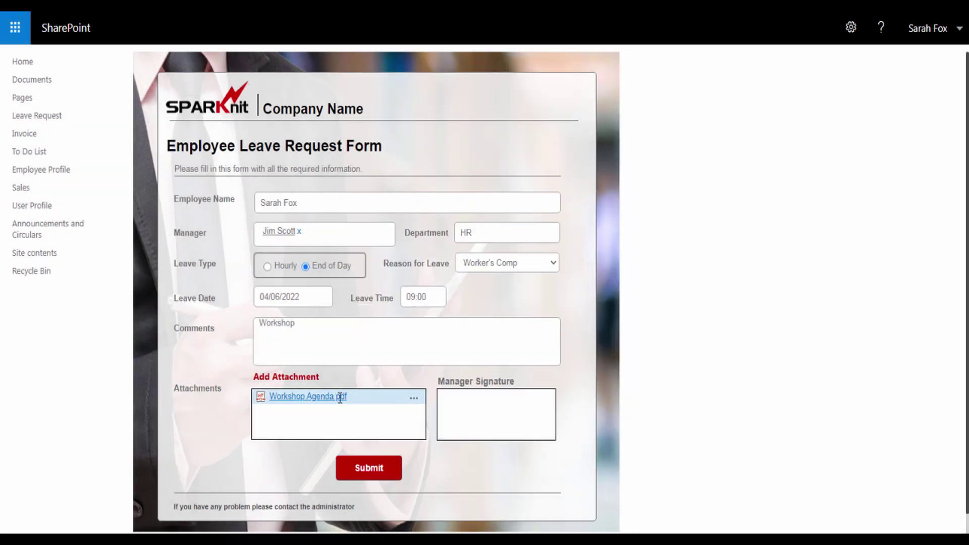
pyautogui.click(413, 398)
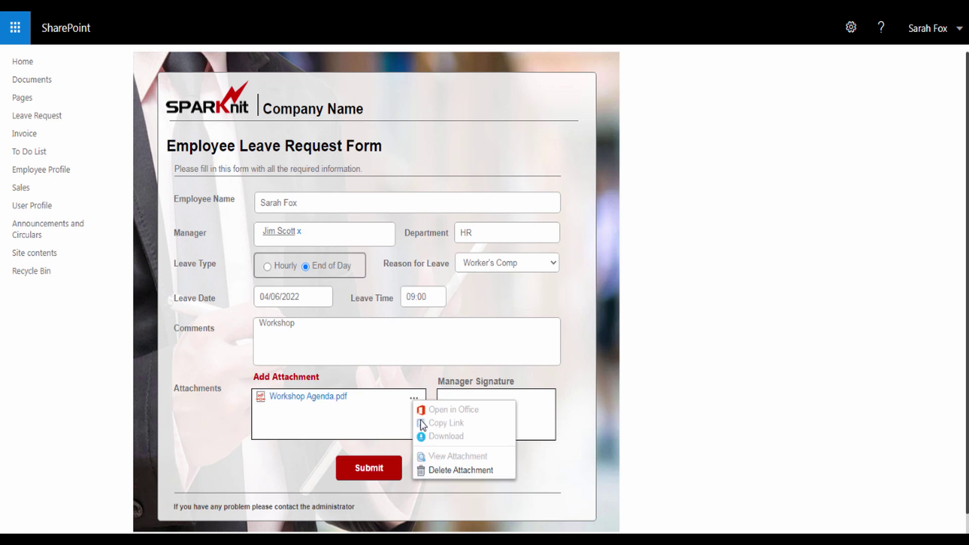
pyautogui.click(394, 411)
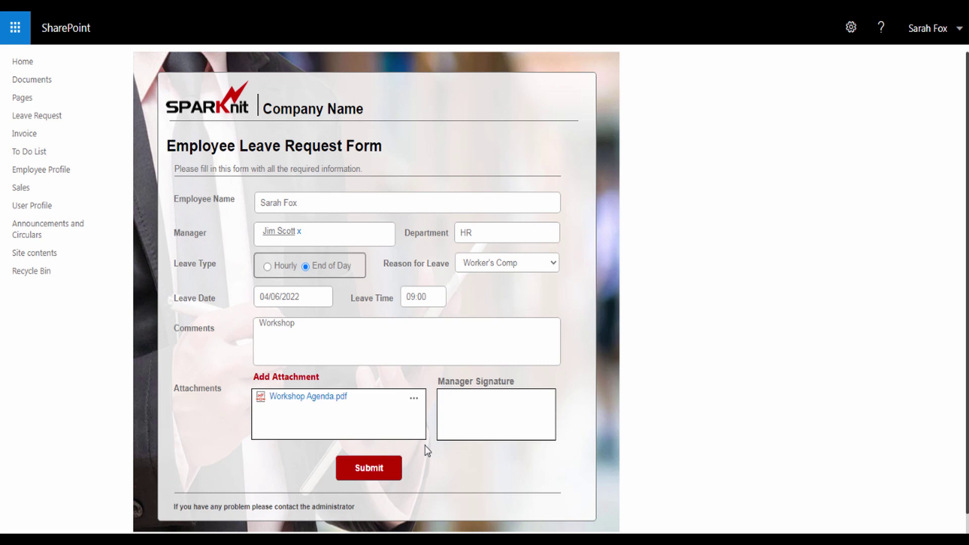
# - Submit the leave request and dismiss the Successfully Submitted confirmation
pyautogui.click(372, 470)
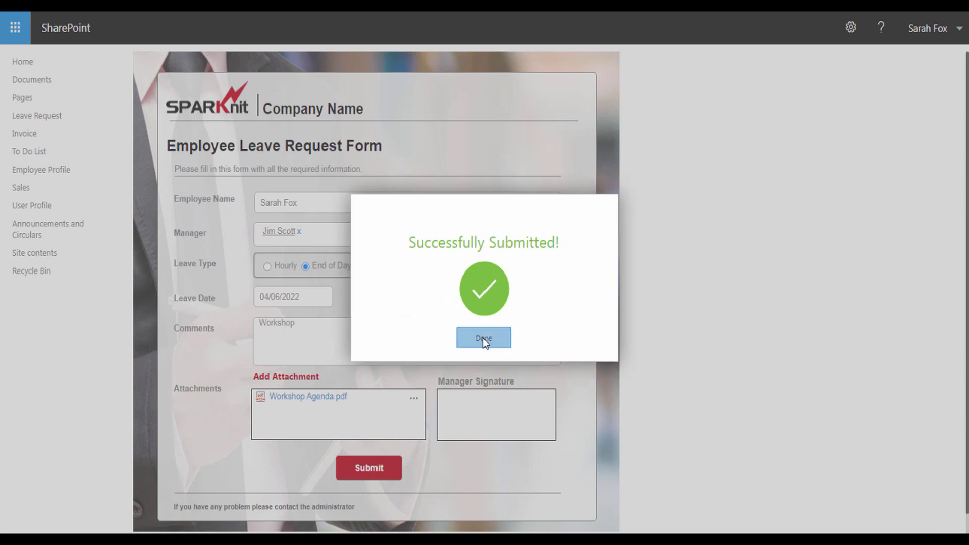
pyautogui.click(484, 339)
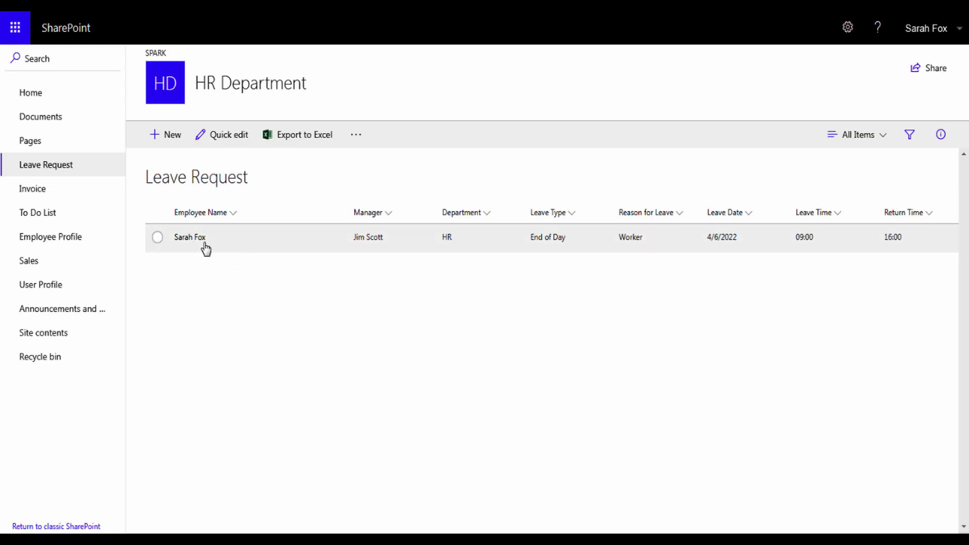